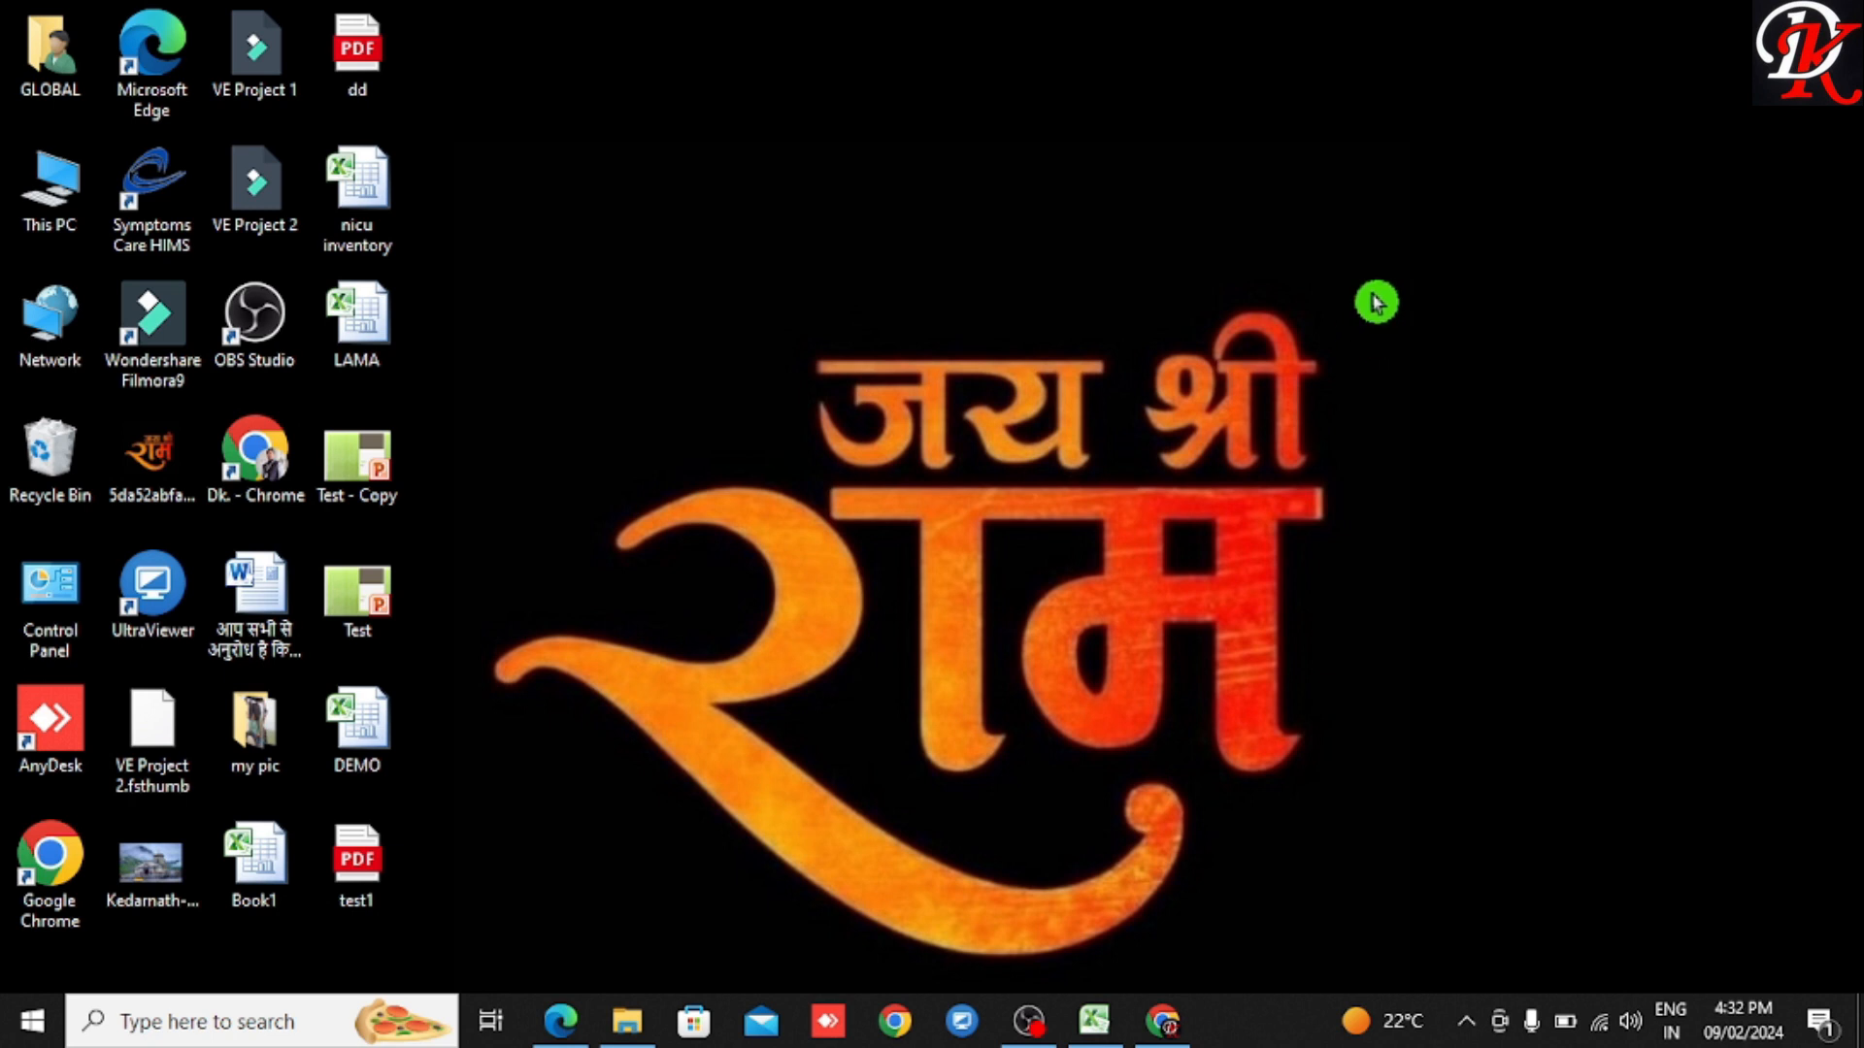
Step: Open test1.pdf in Edge and examine the repeated table headings and the page numbering at the foot of its pages
{"action": "left_click", "coordinate": [549, 1029]}
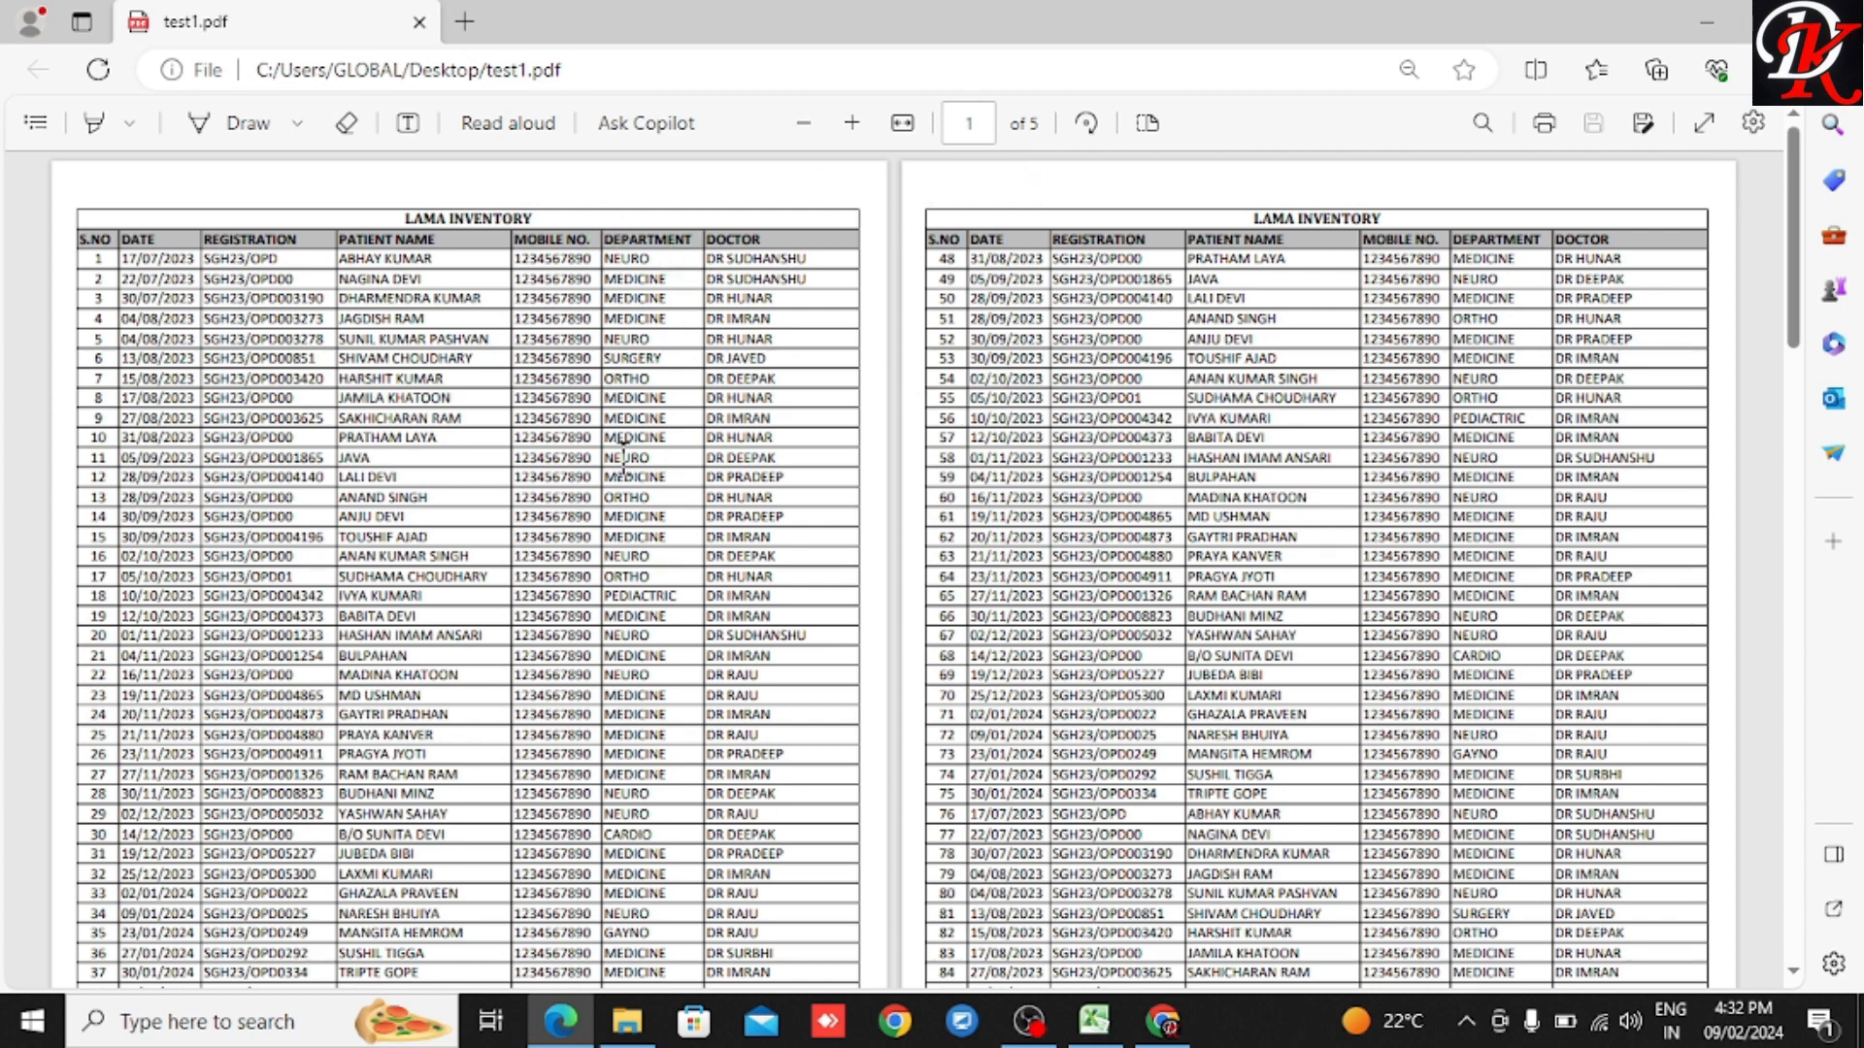
{"action": "scroll", "coordinate": [626, 476], "scroll_direction": "down", "scroll_amount": 8}
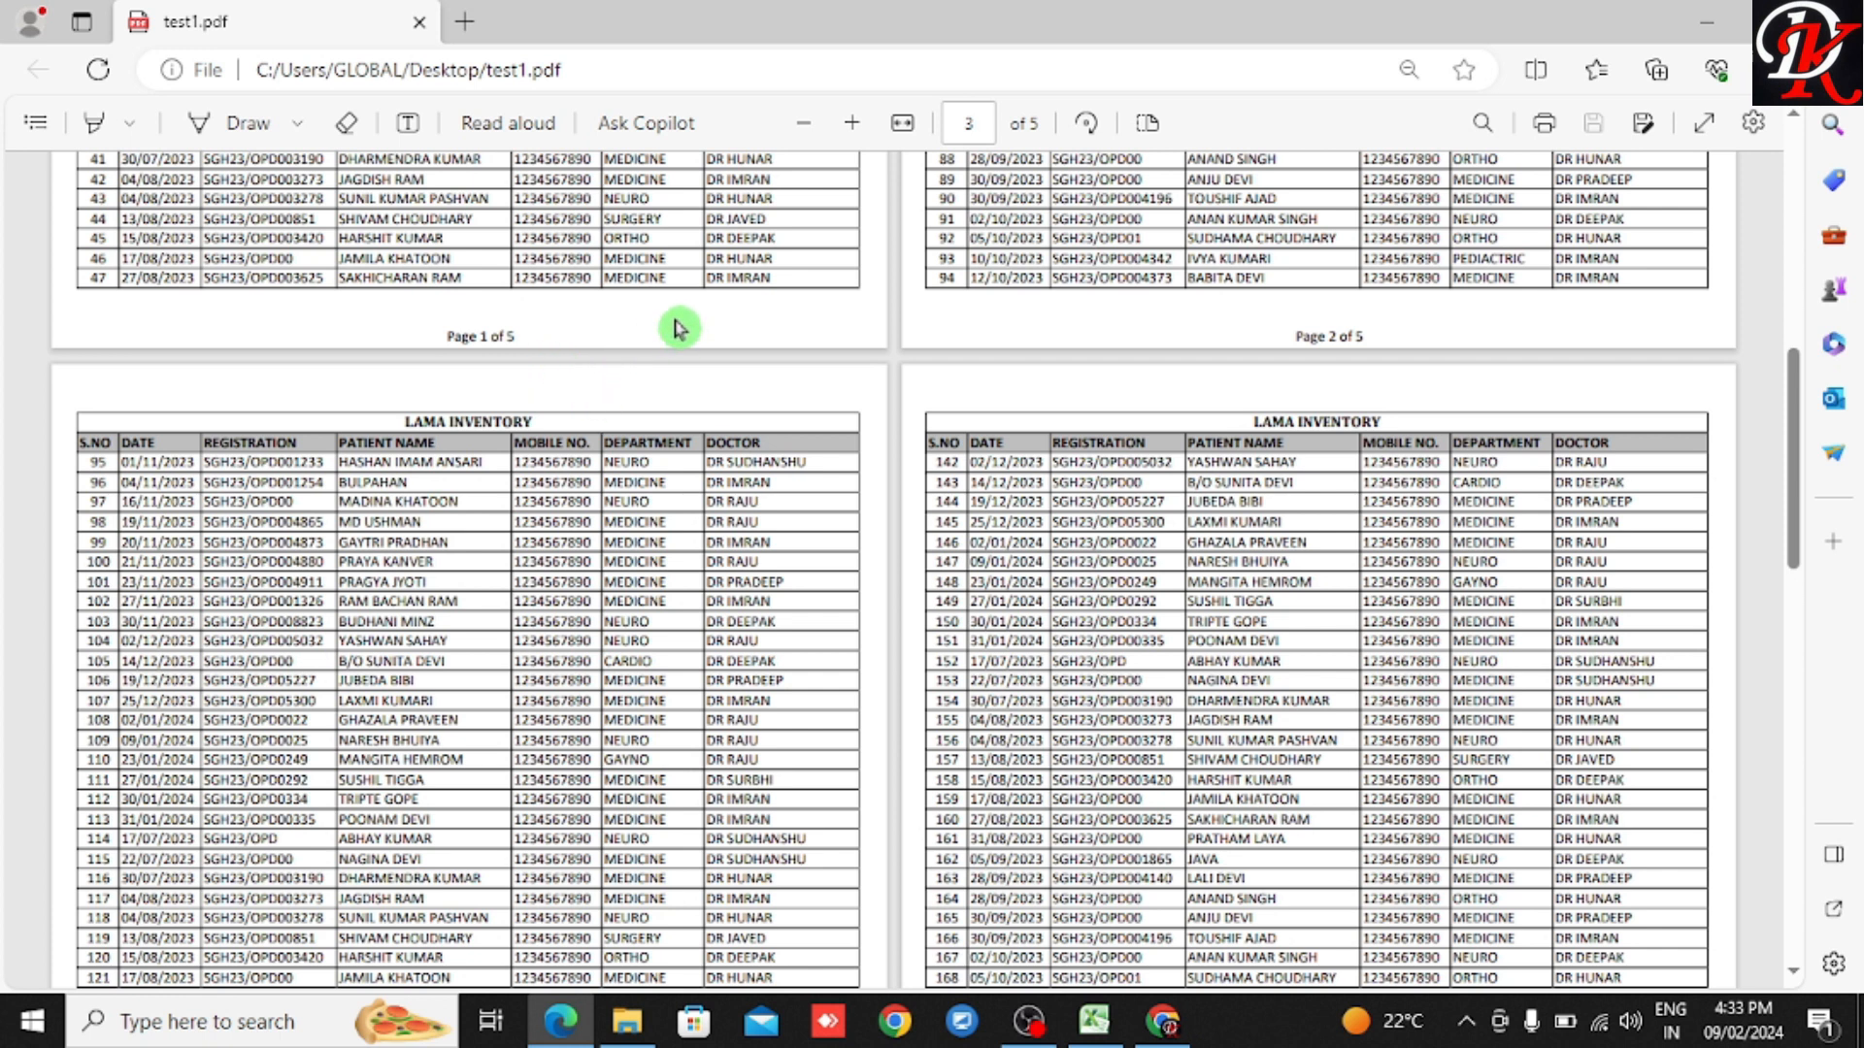
{"action": "scroll", "coordinate": [679, 320], "scroll_direction": "up", "scroll_amount": 10}
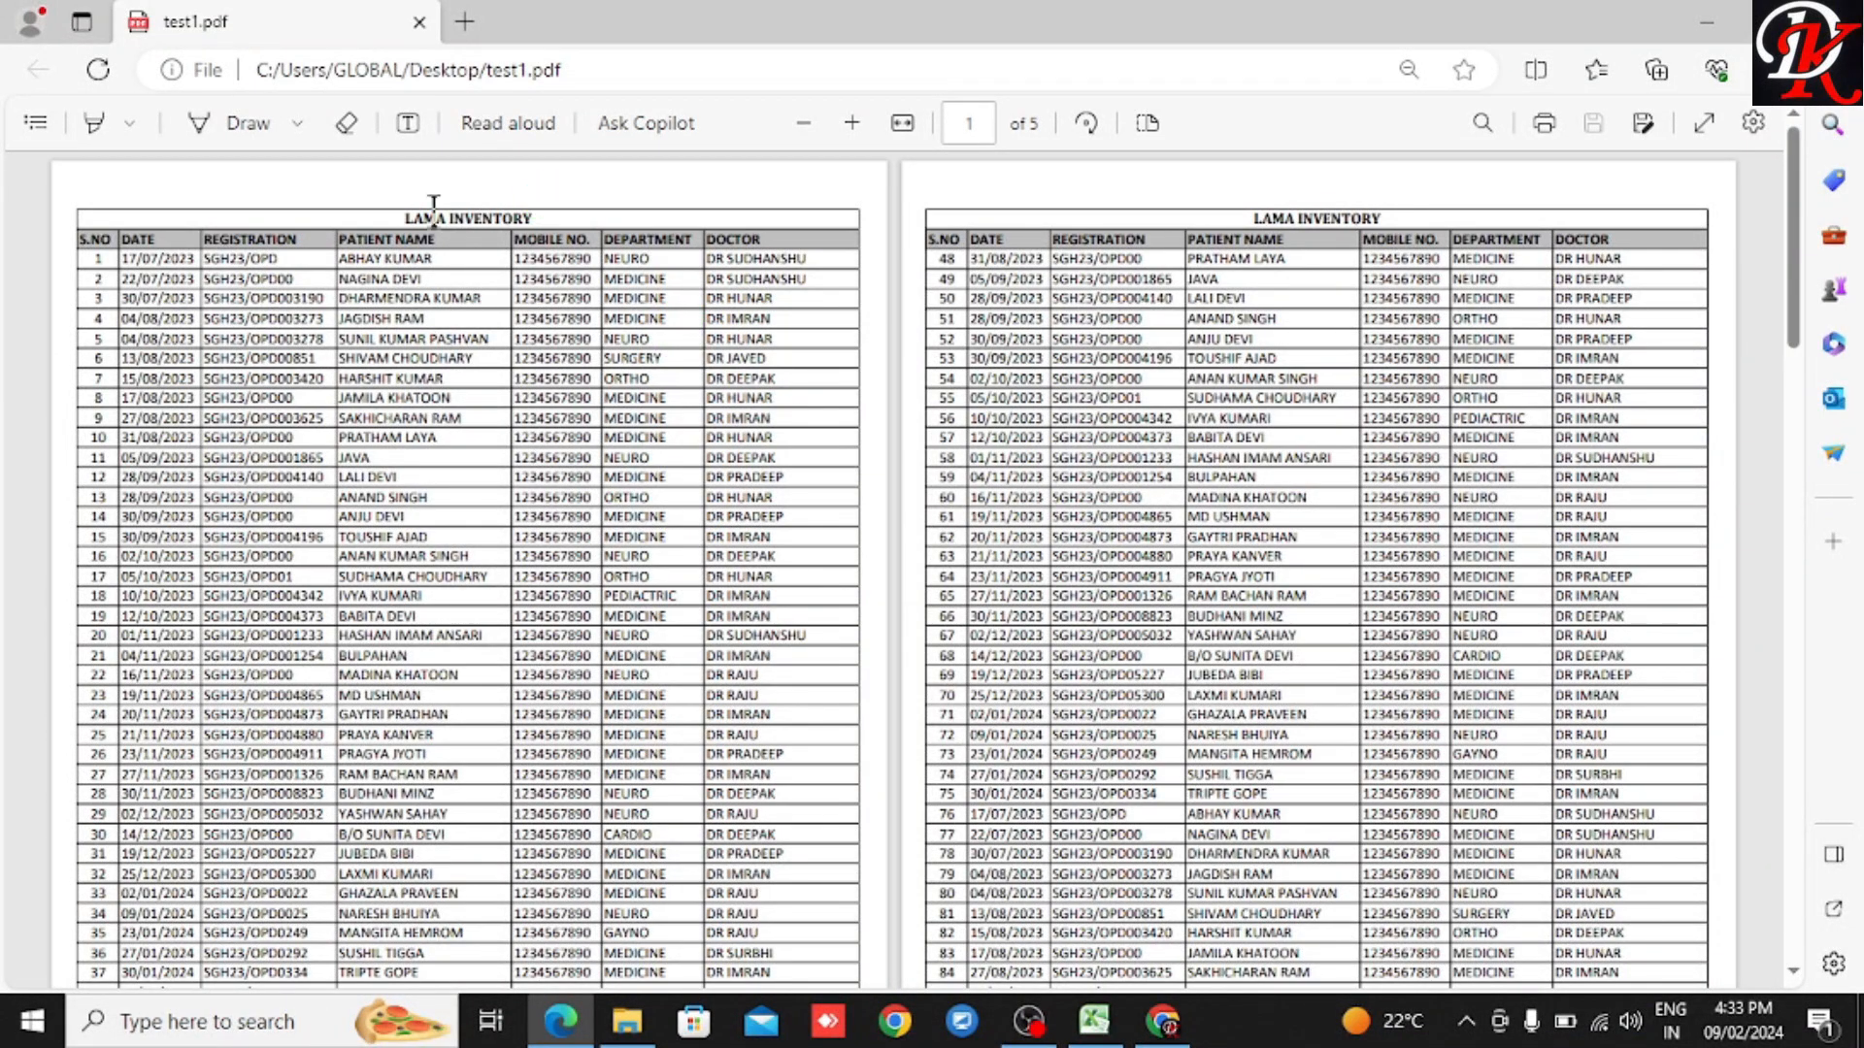
{"action": "scroll", "coordinate": [359, 350], "scroll_direction": "down", "scroll_amount": 10}
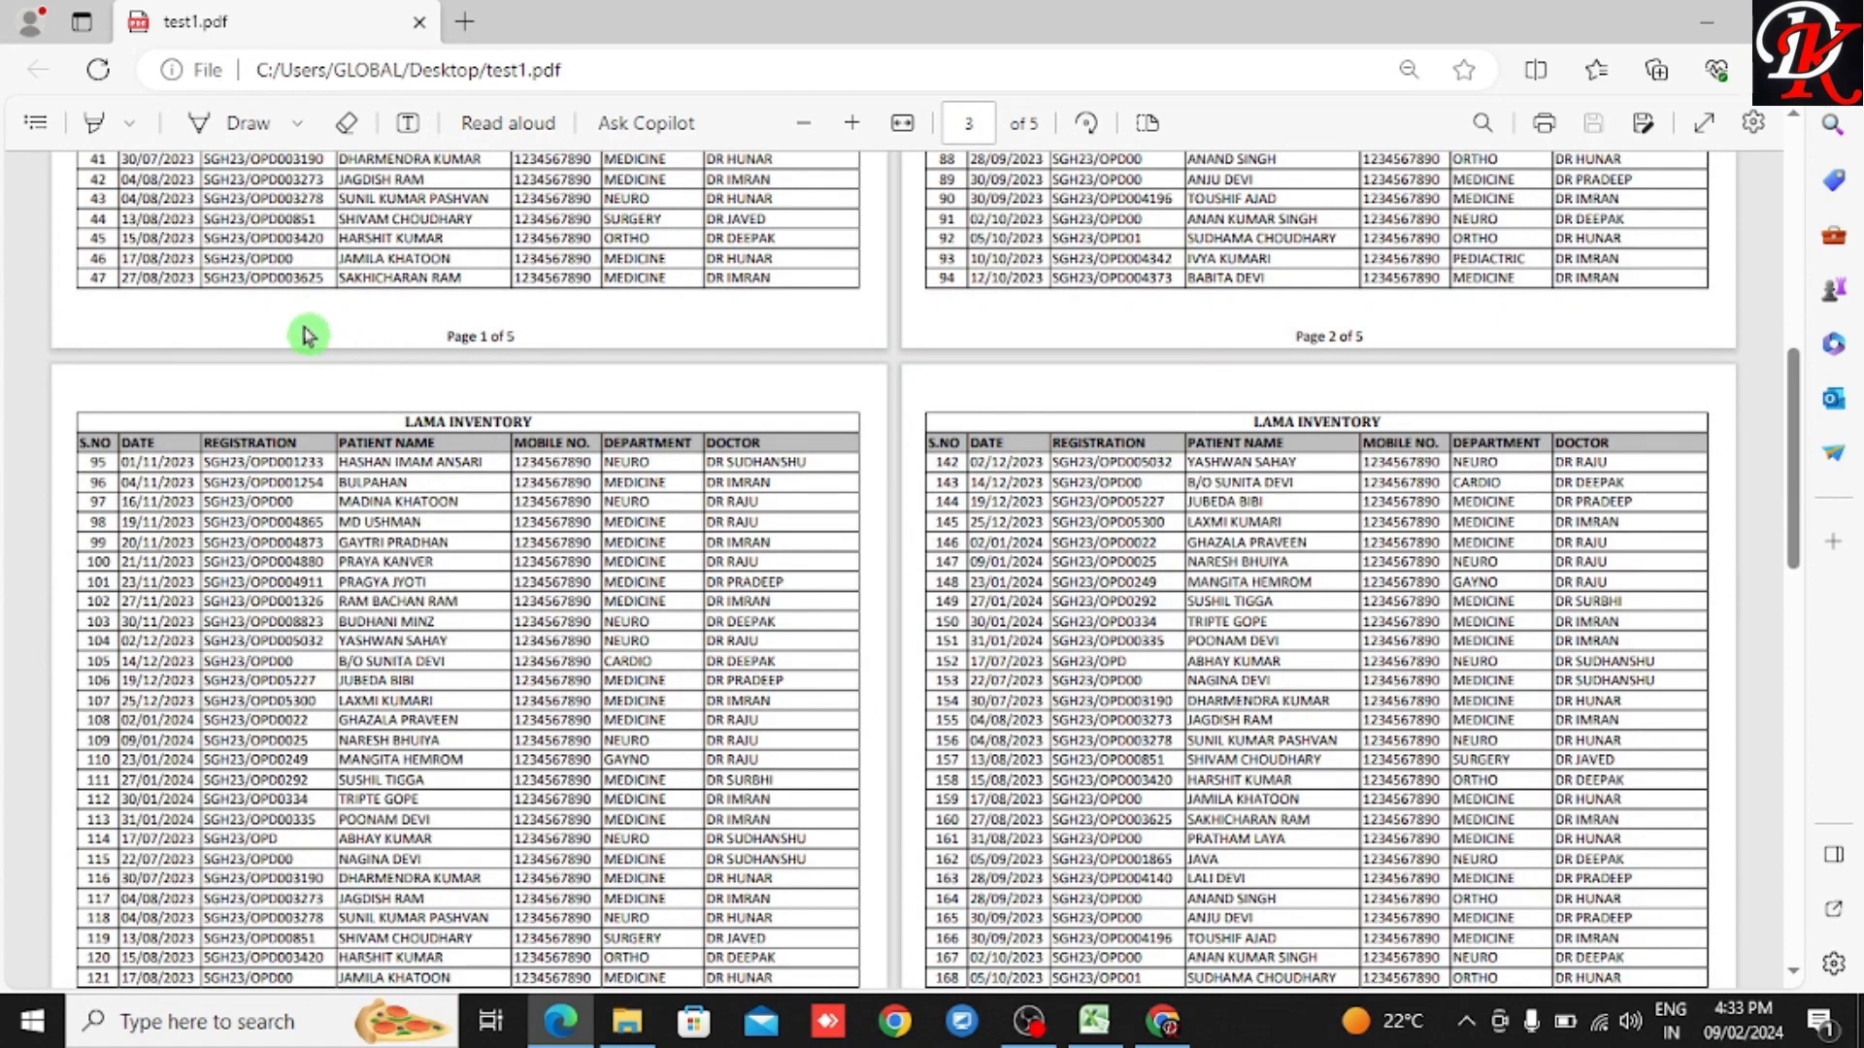
{"action": "scroll", "coordinate": [321, 291], "scroll_direction": "up", "scroll_amount": 10}
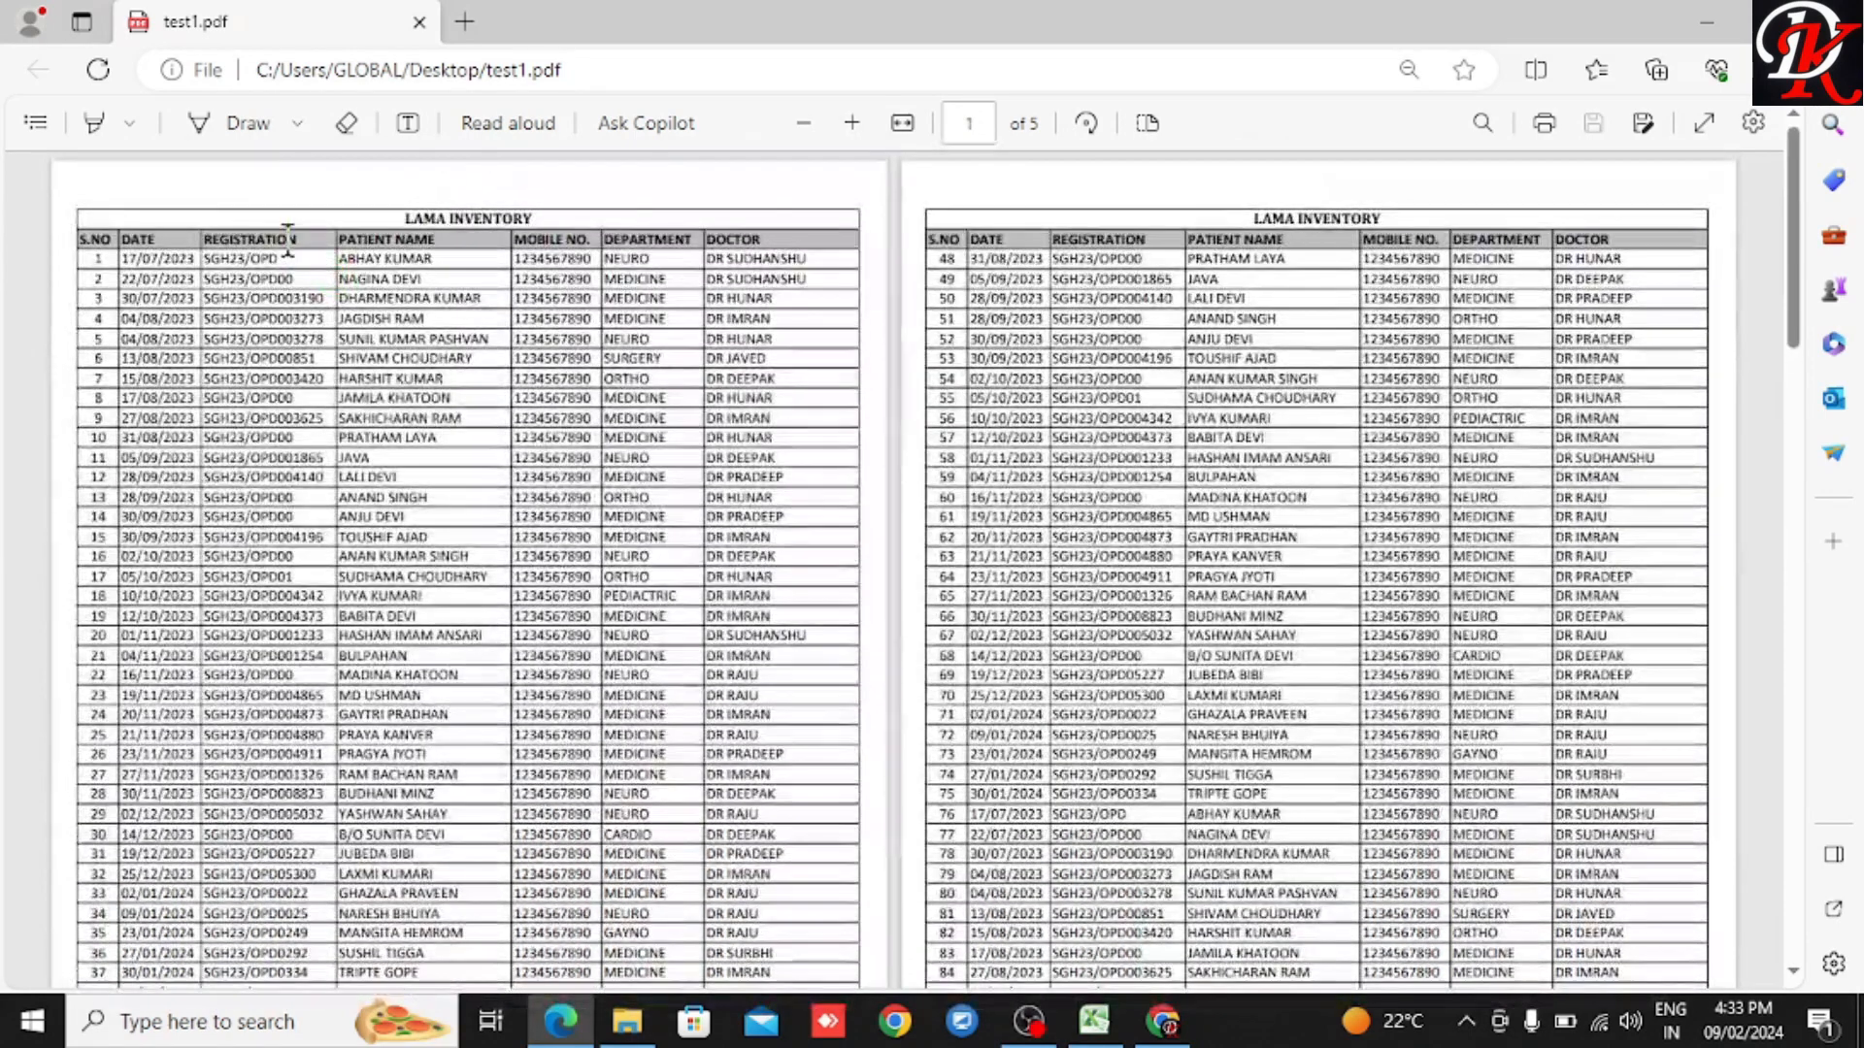
{"action": "scroll", "coordinate": [339, 218], "scroll_direction": "down", "scroll_amount": 5}
{"action": "scroll", "coordinate": [346, 231], "scroll_direction": "down", "scroll_amount": 5}
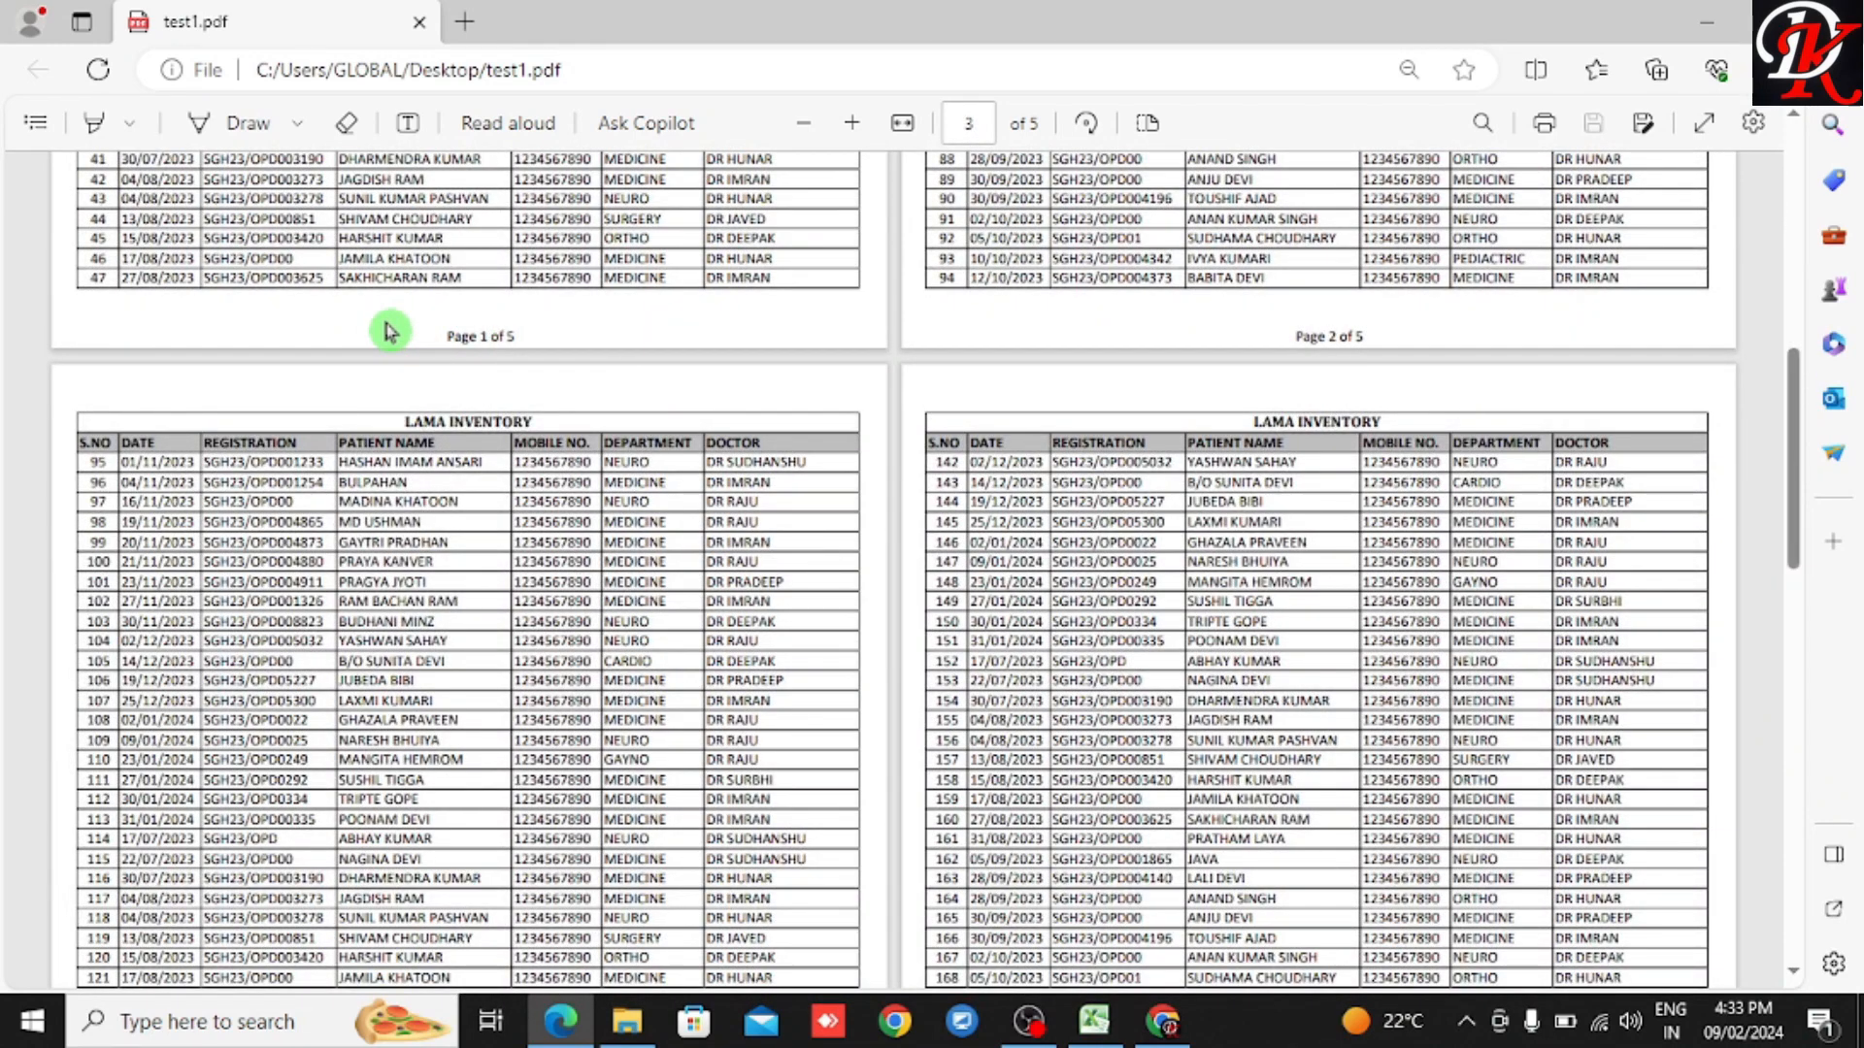
{"action": "scroll", "coordinate": [534, 301], "scroll_direction": "up", "scroll_amount": 10}
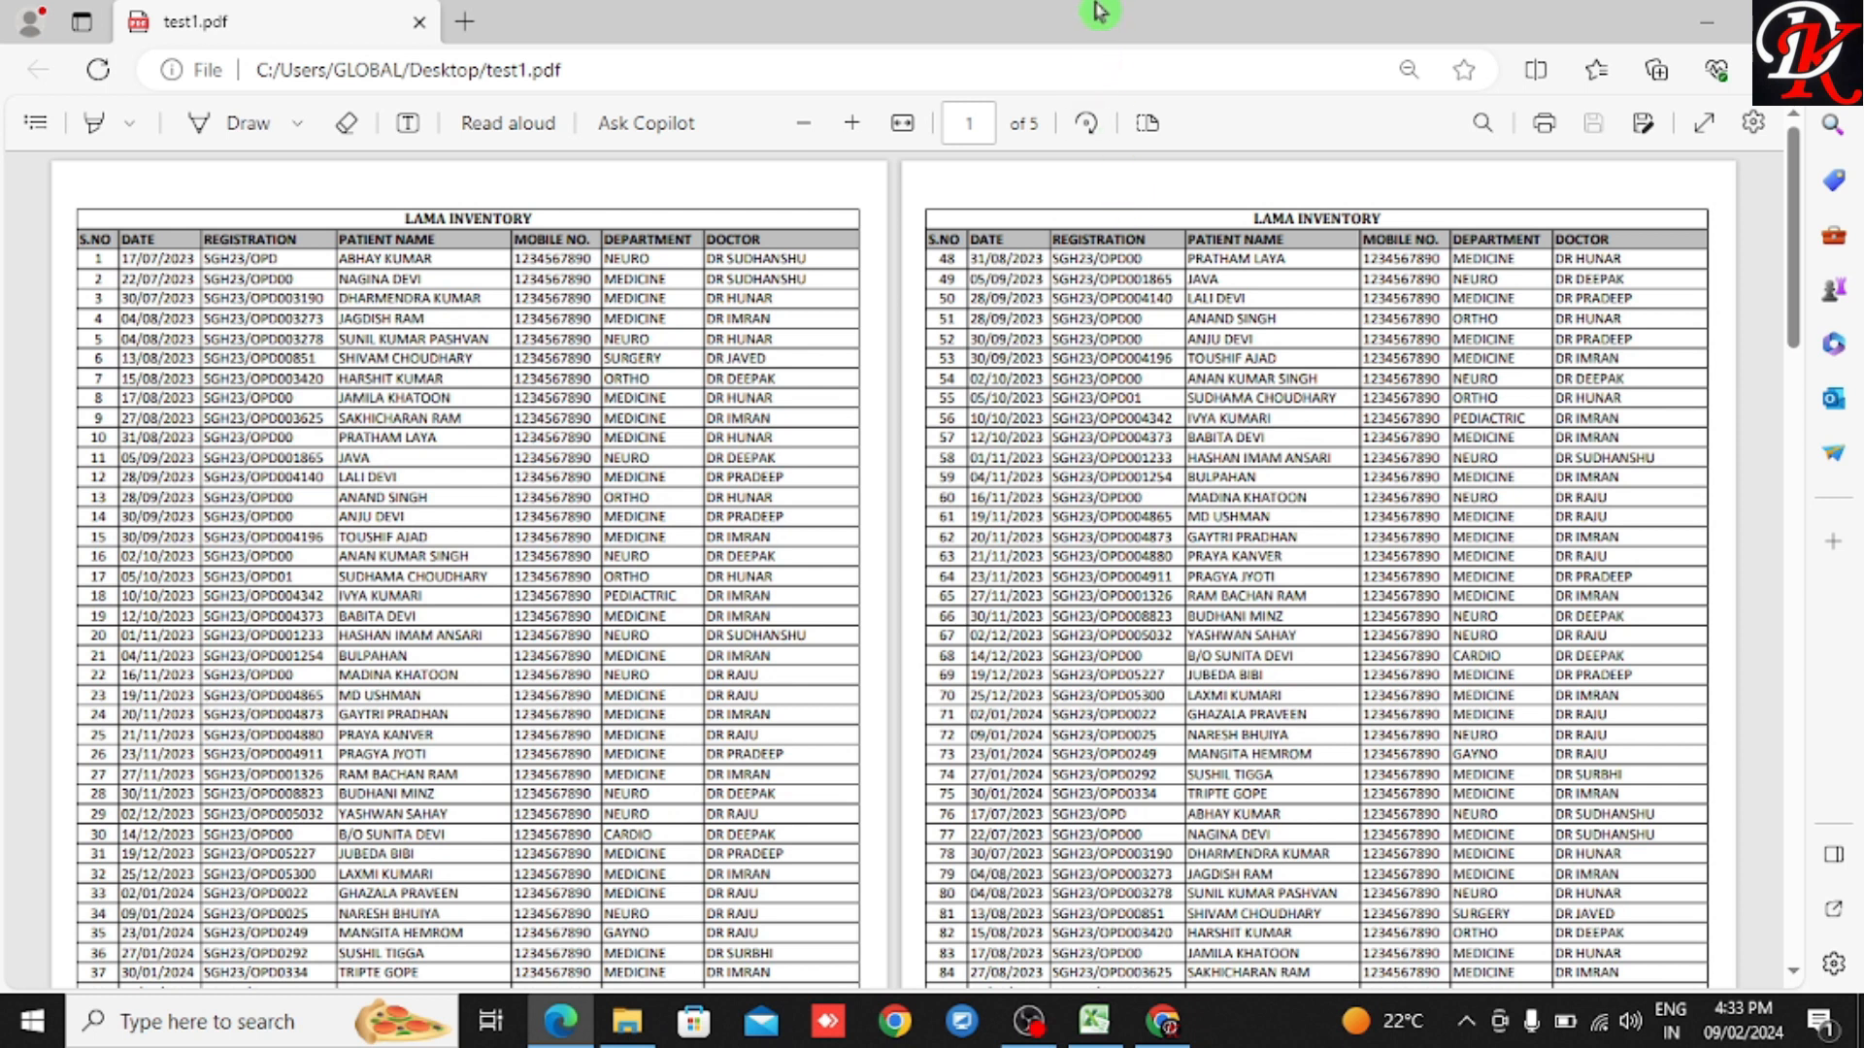
{"action": "left_click", "coordinate": [1707, 18]}
{"action": "right_click", "coordinate": [1371, 167]}
{"action": "left_click", "coordinate": [1456, 251]}
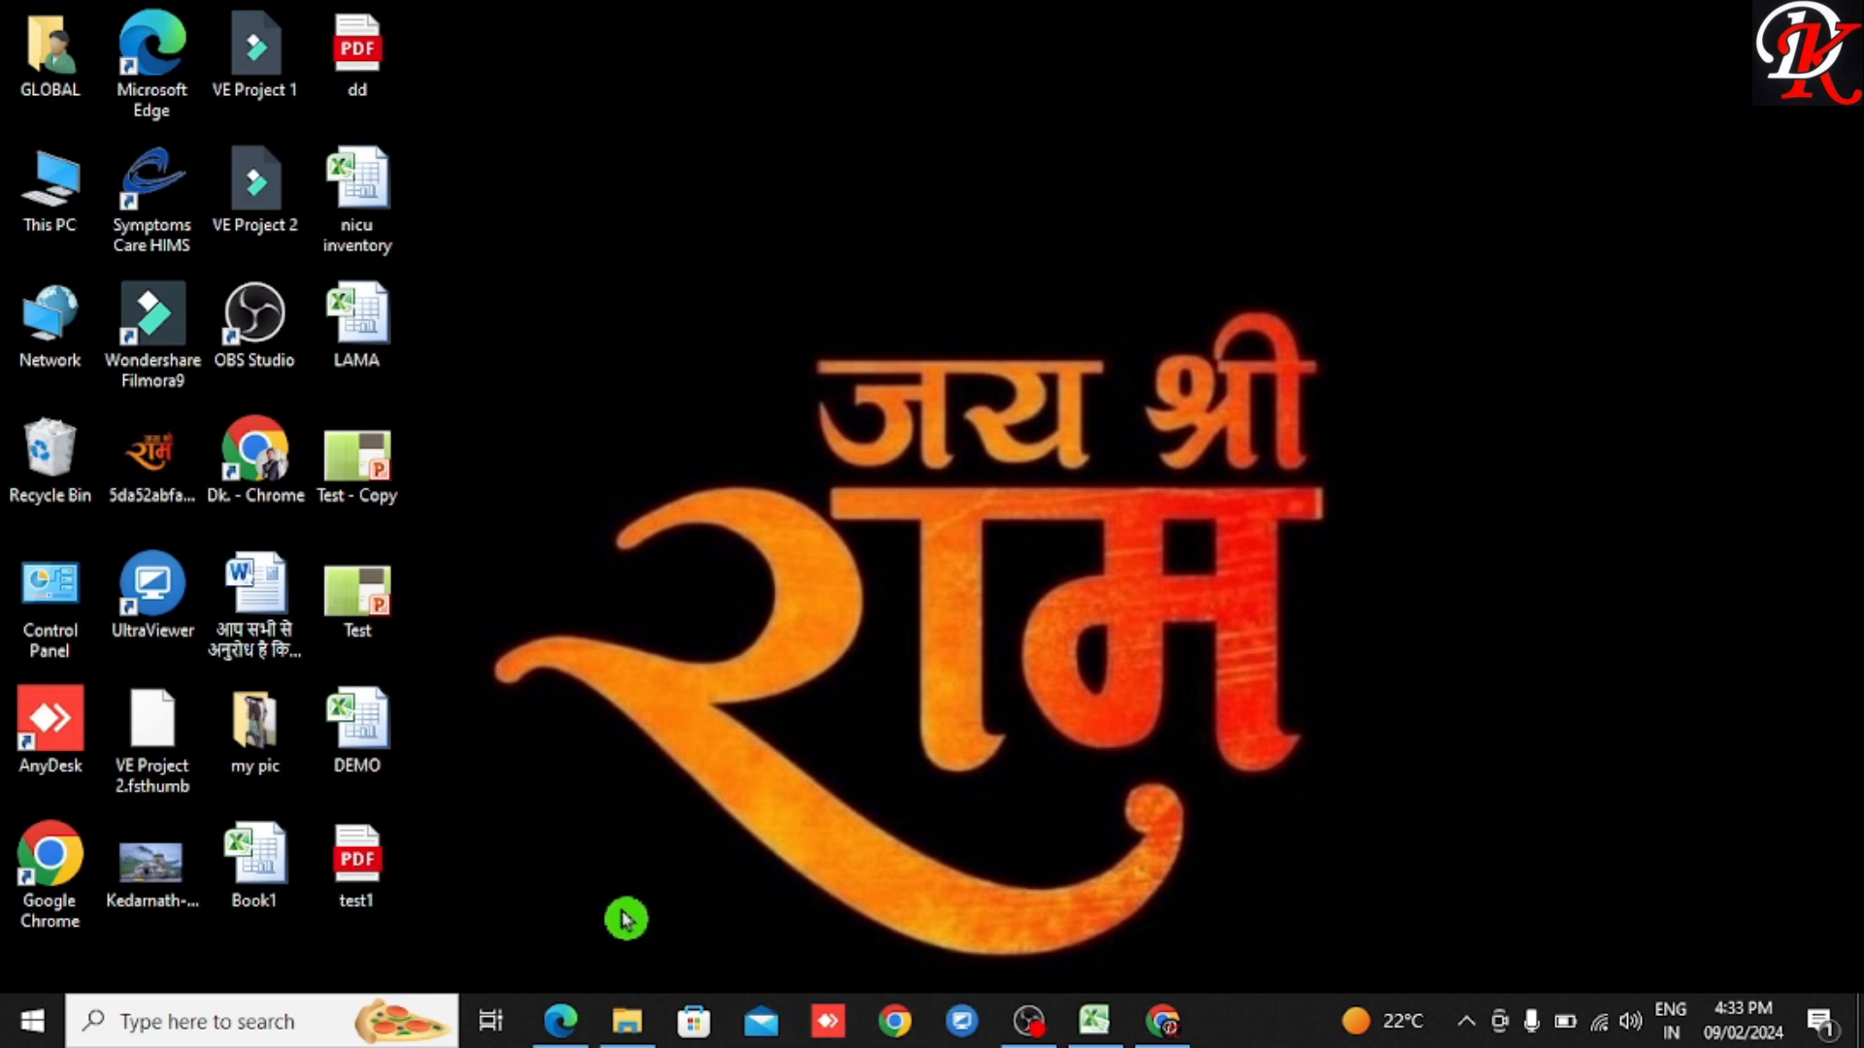
Step: Switch to the DEMO workbook in Excel and look through the LAMA INVENTORY table on Sheet1
{"action": "left_click", "coordinate": [1094, 1021]}
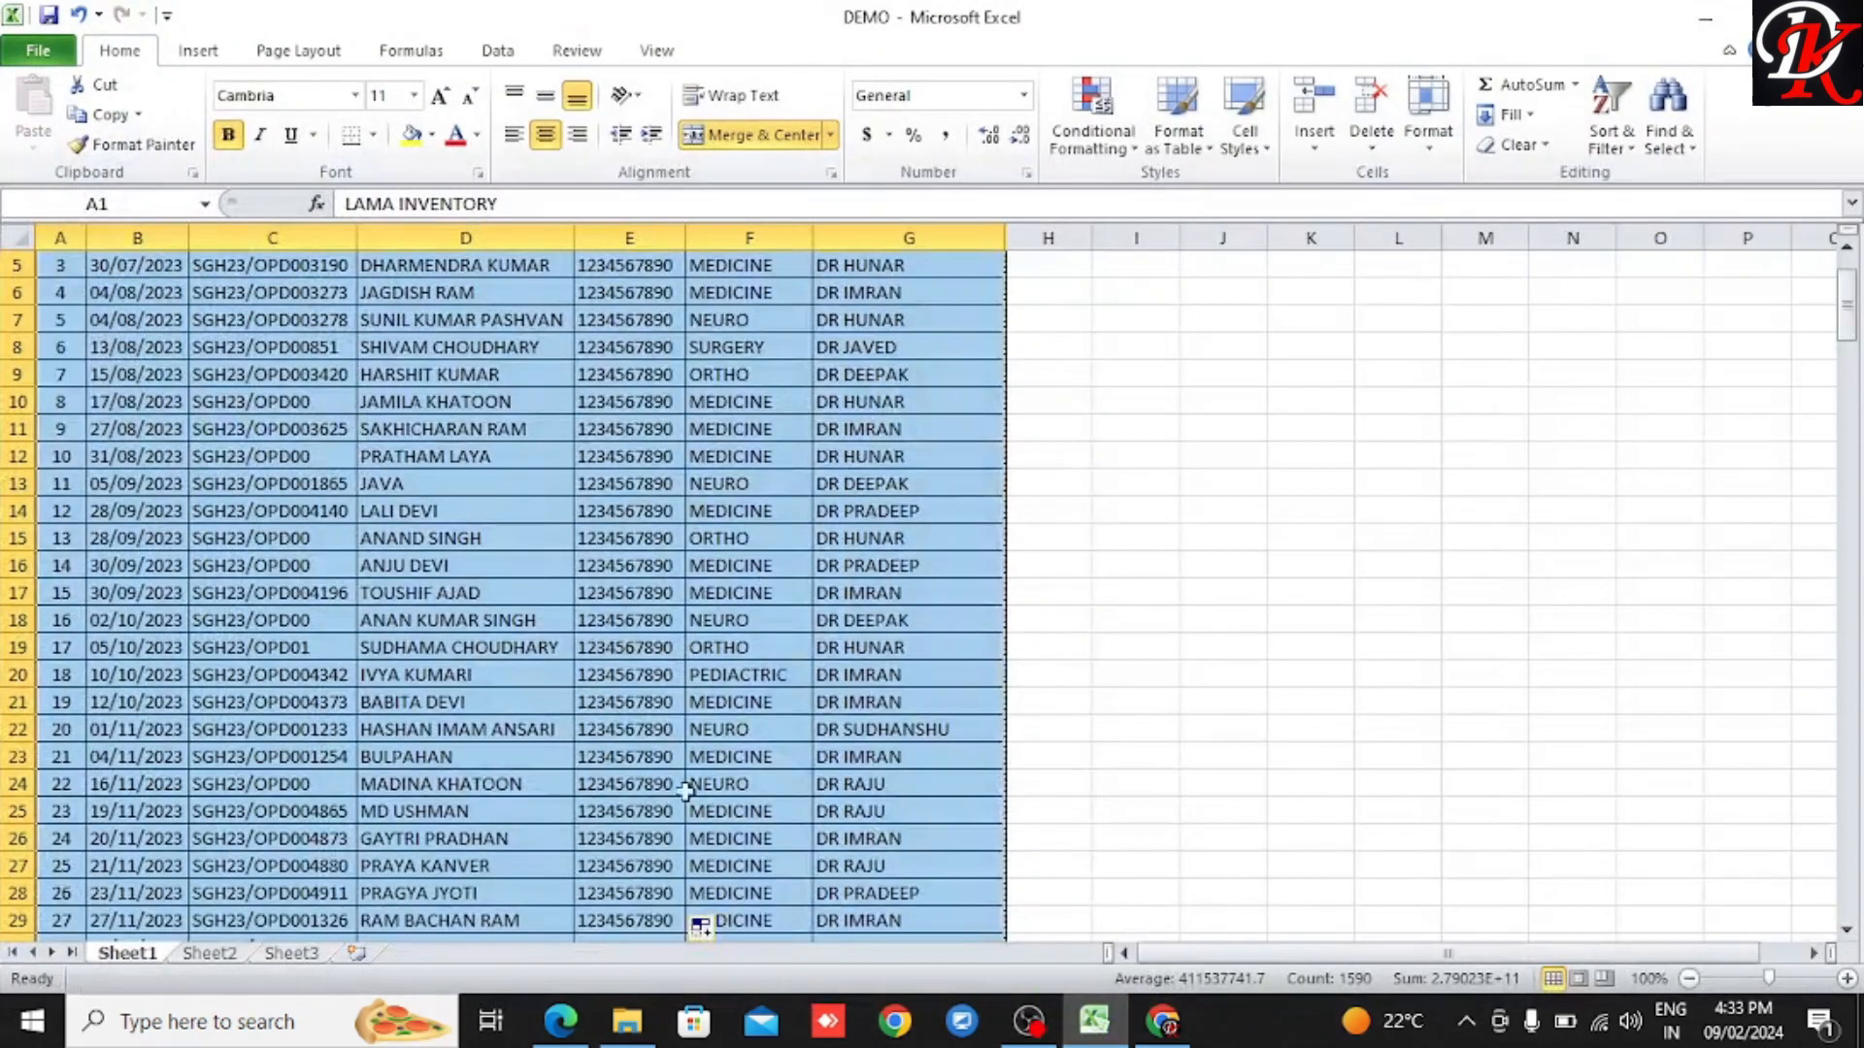
{"action": "scroll", "coordinate": [607, 709], "scroll_direction": "up", "scroll_amount": 2}
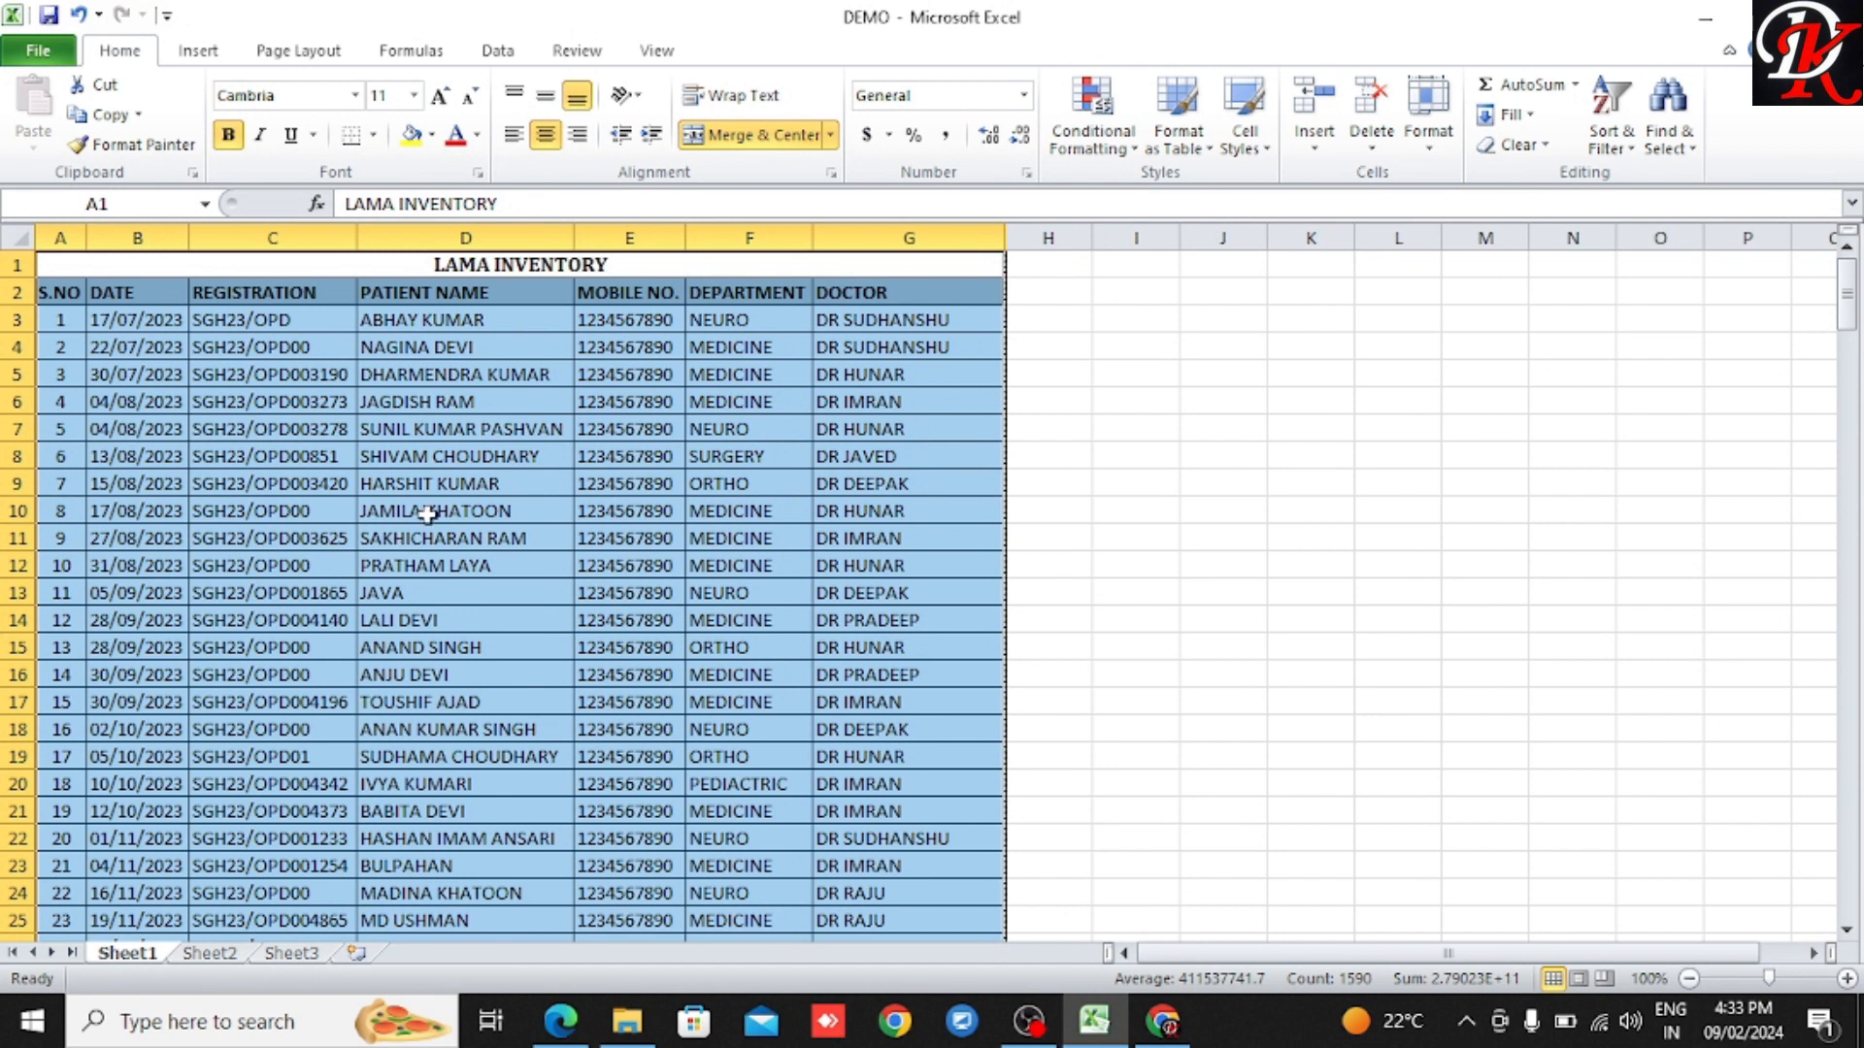
{"action": "scroll", "coordinate": [428, 514], "scroll_direction": "down", "scroll_amount": 13}
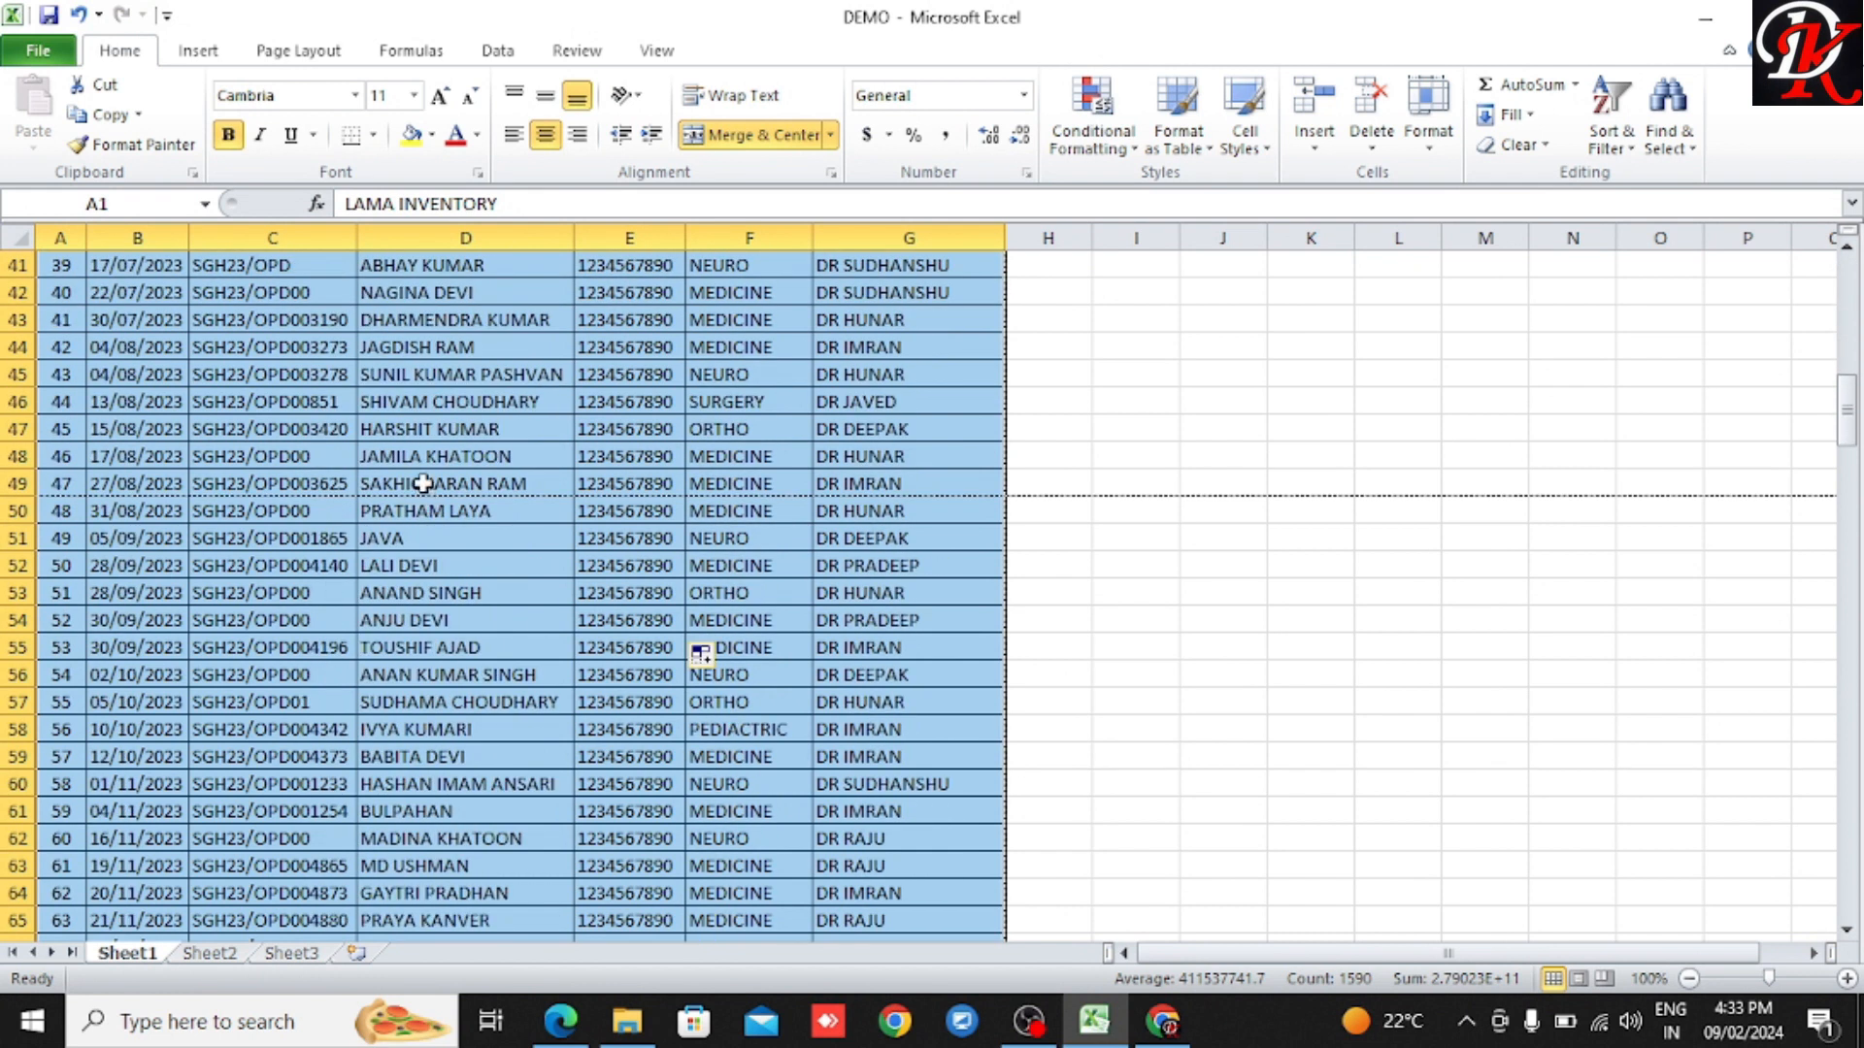
{"action": "scroll", "coordinate": [418, 479], "scroll_direction": "down", "scroll_amount": 7}
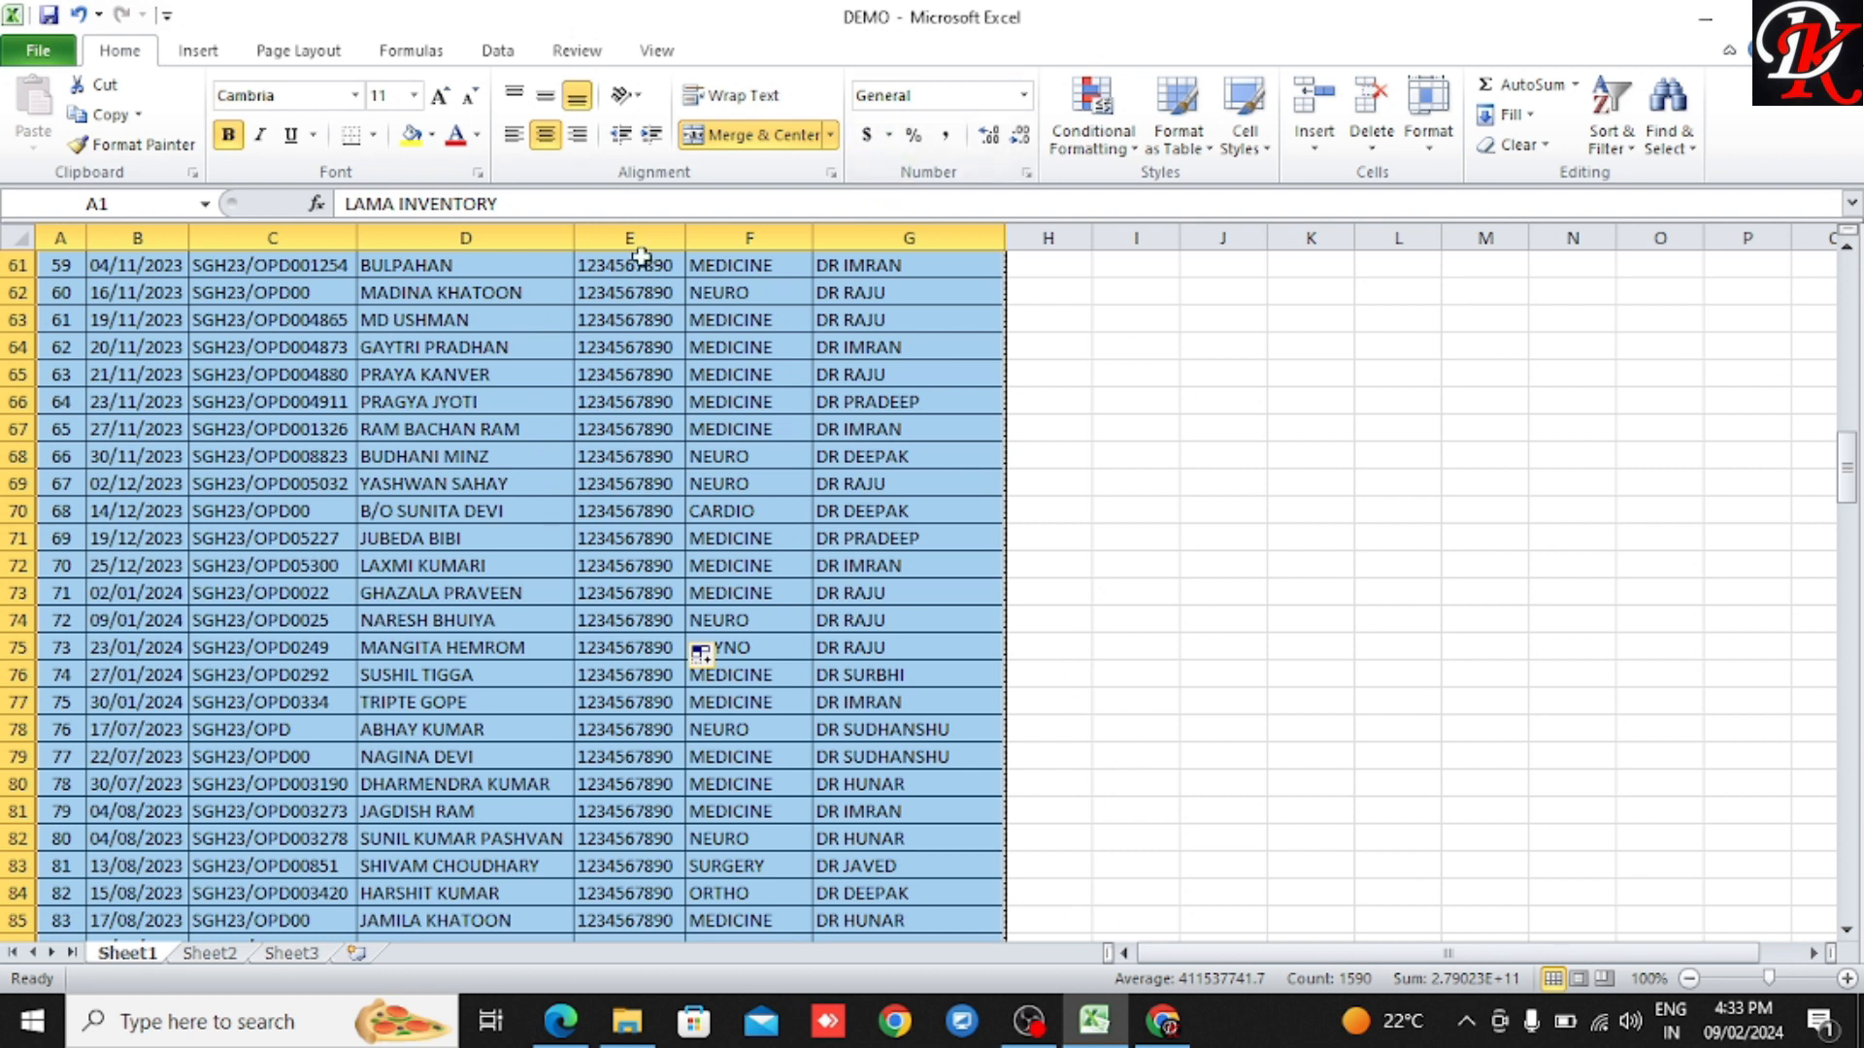
{"action": "scroll", "coordinate": [297, 367], "scroll_direction": "up", "scroll_amount": 20}
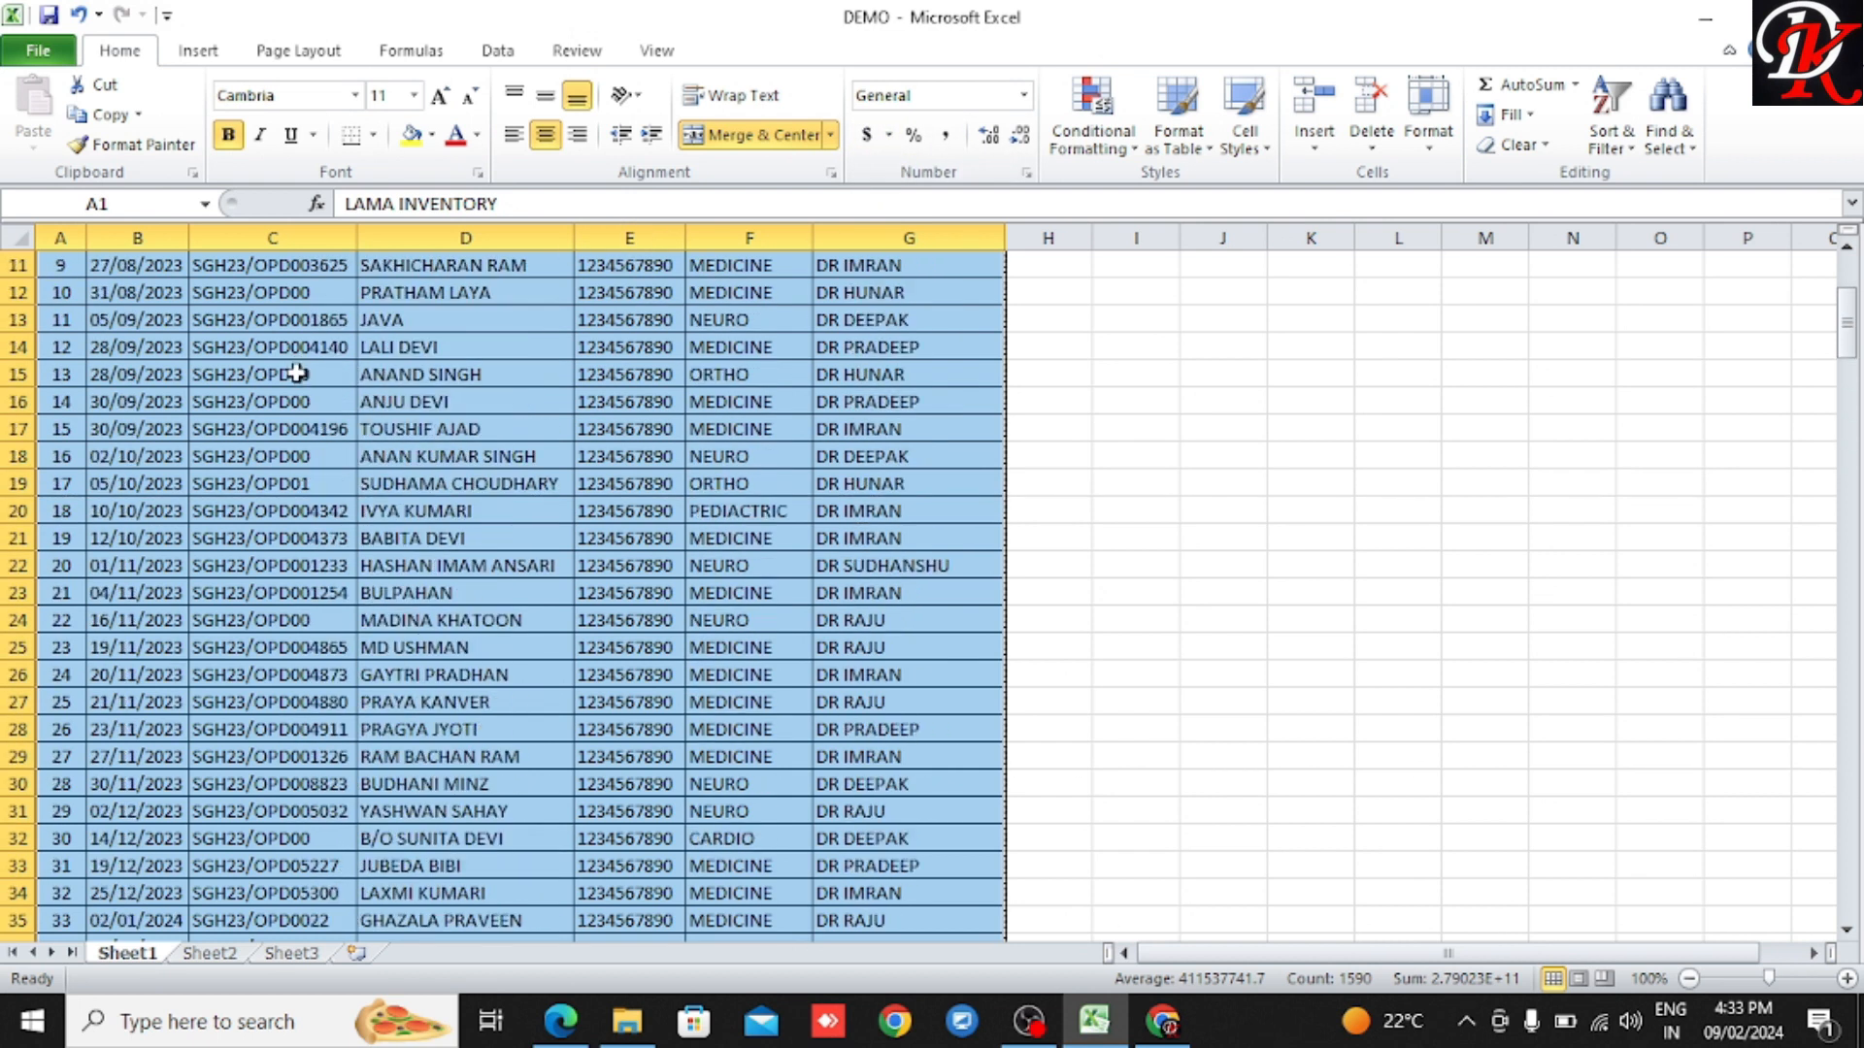
{"action": "left_click", "coordinate": [1112, 311]}
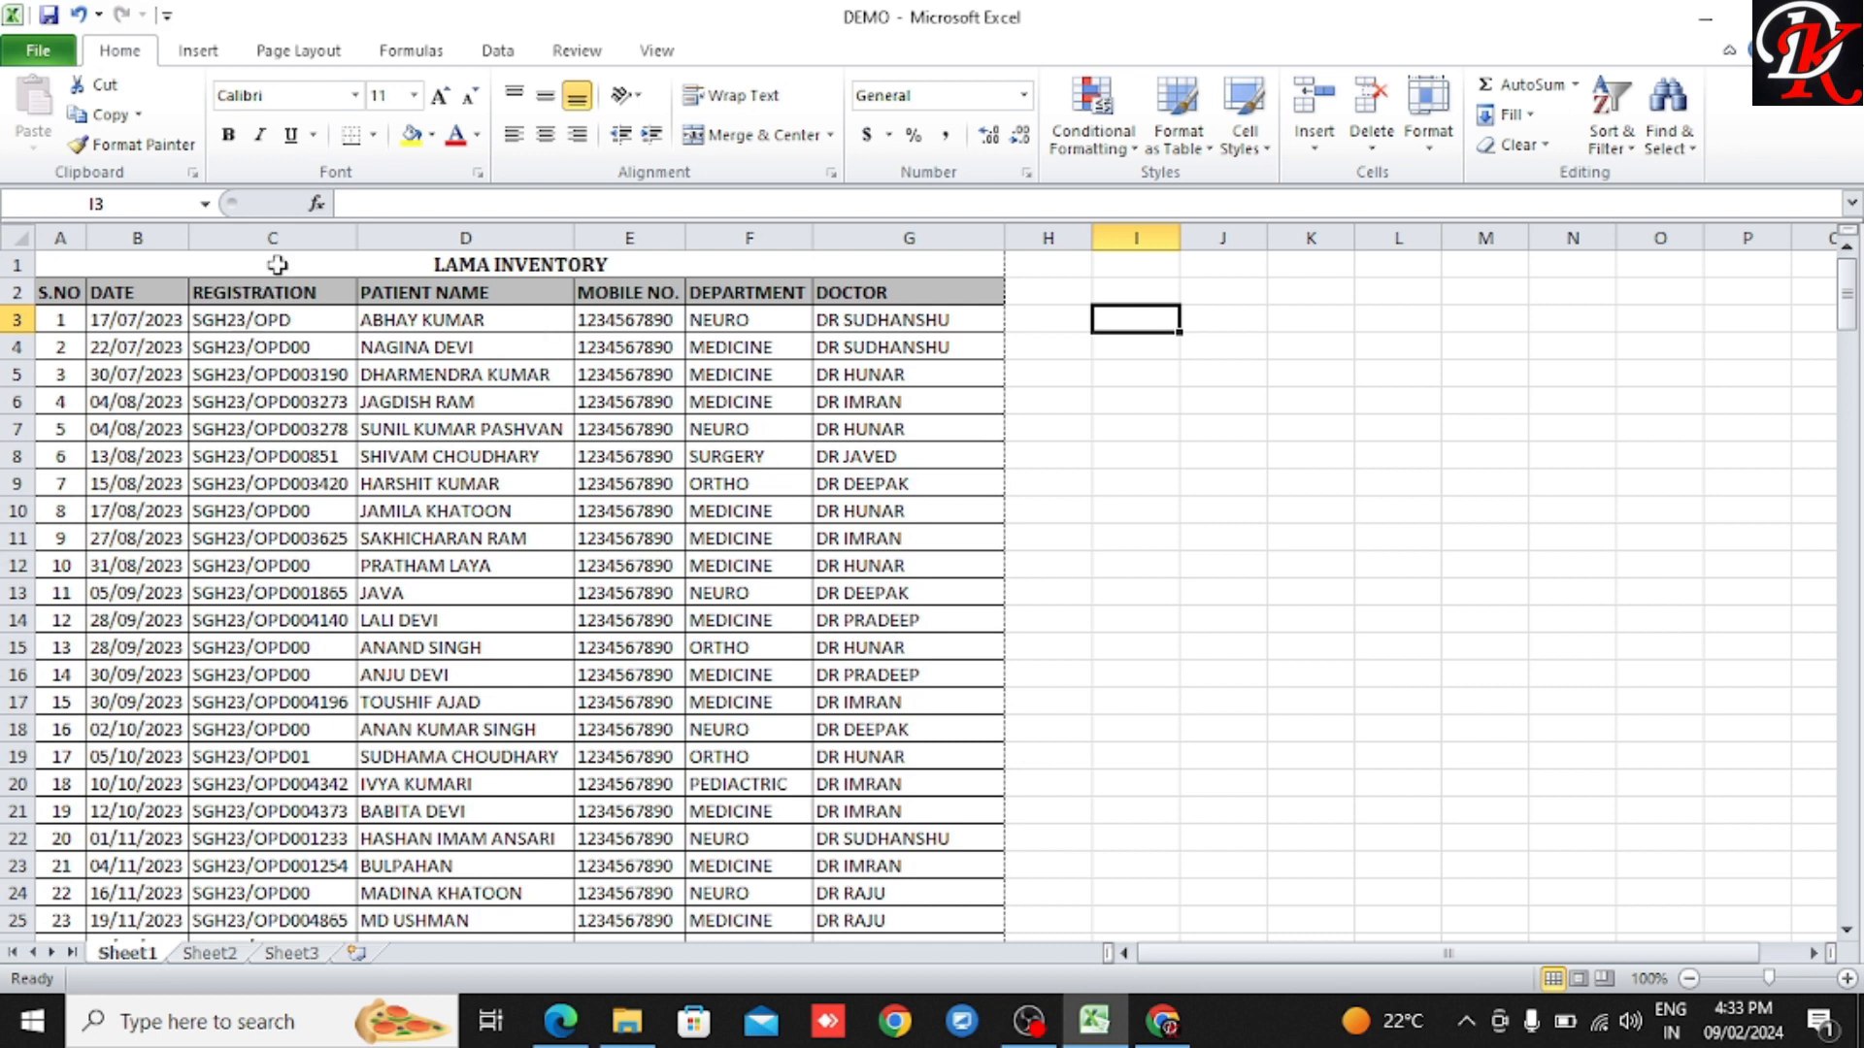
Step: Select the entire LAMA INVENTORY table from the title row down to row 228 and review the selected rows
{"action": "left_click_drag", "start_coordinate": [284, 256], "coordinate": [272, 809]}
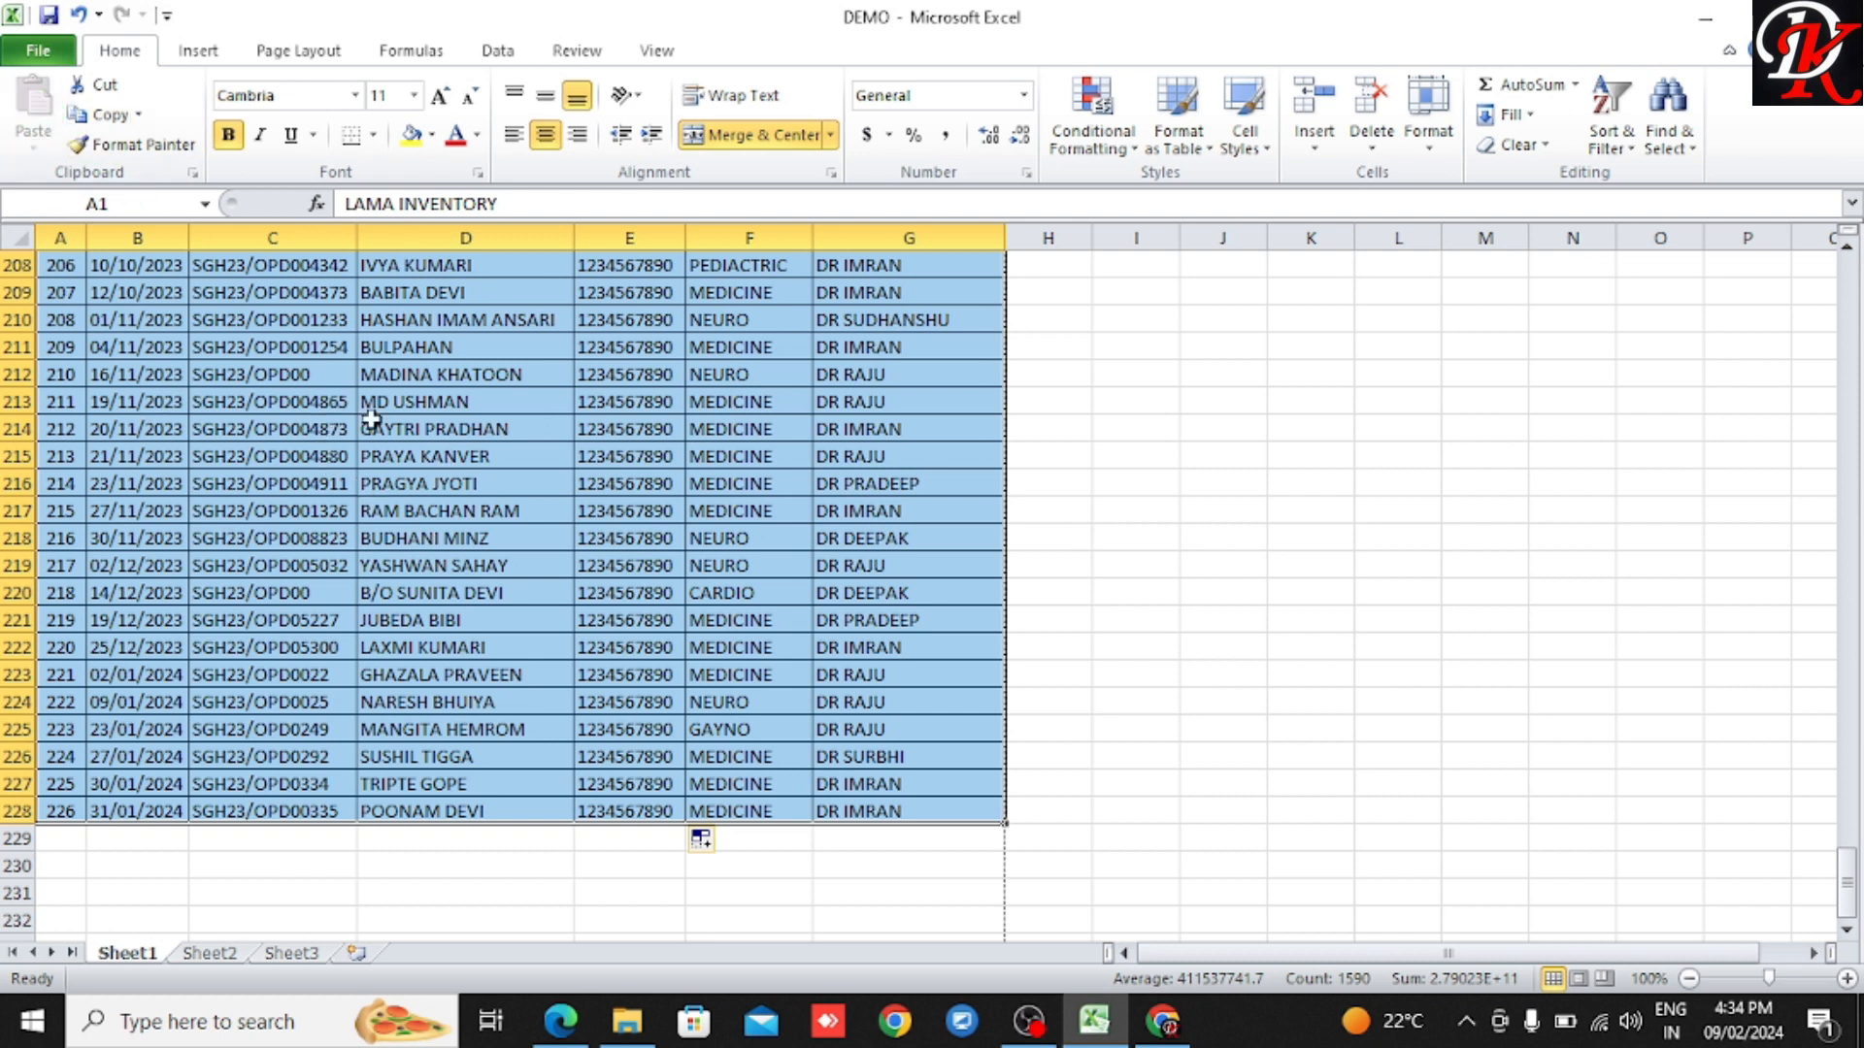
{"action": "scroll", "coordinate": [409, 466], "scroll_direction": "up", "scroll_amount": 7}
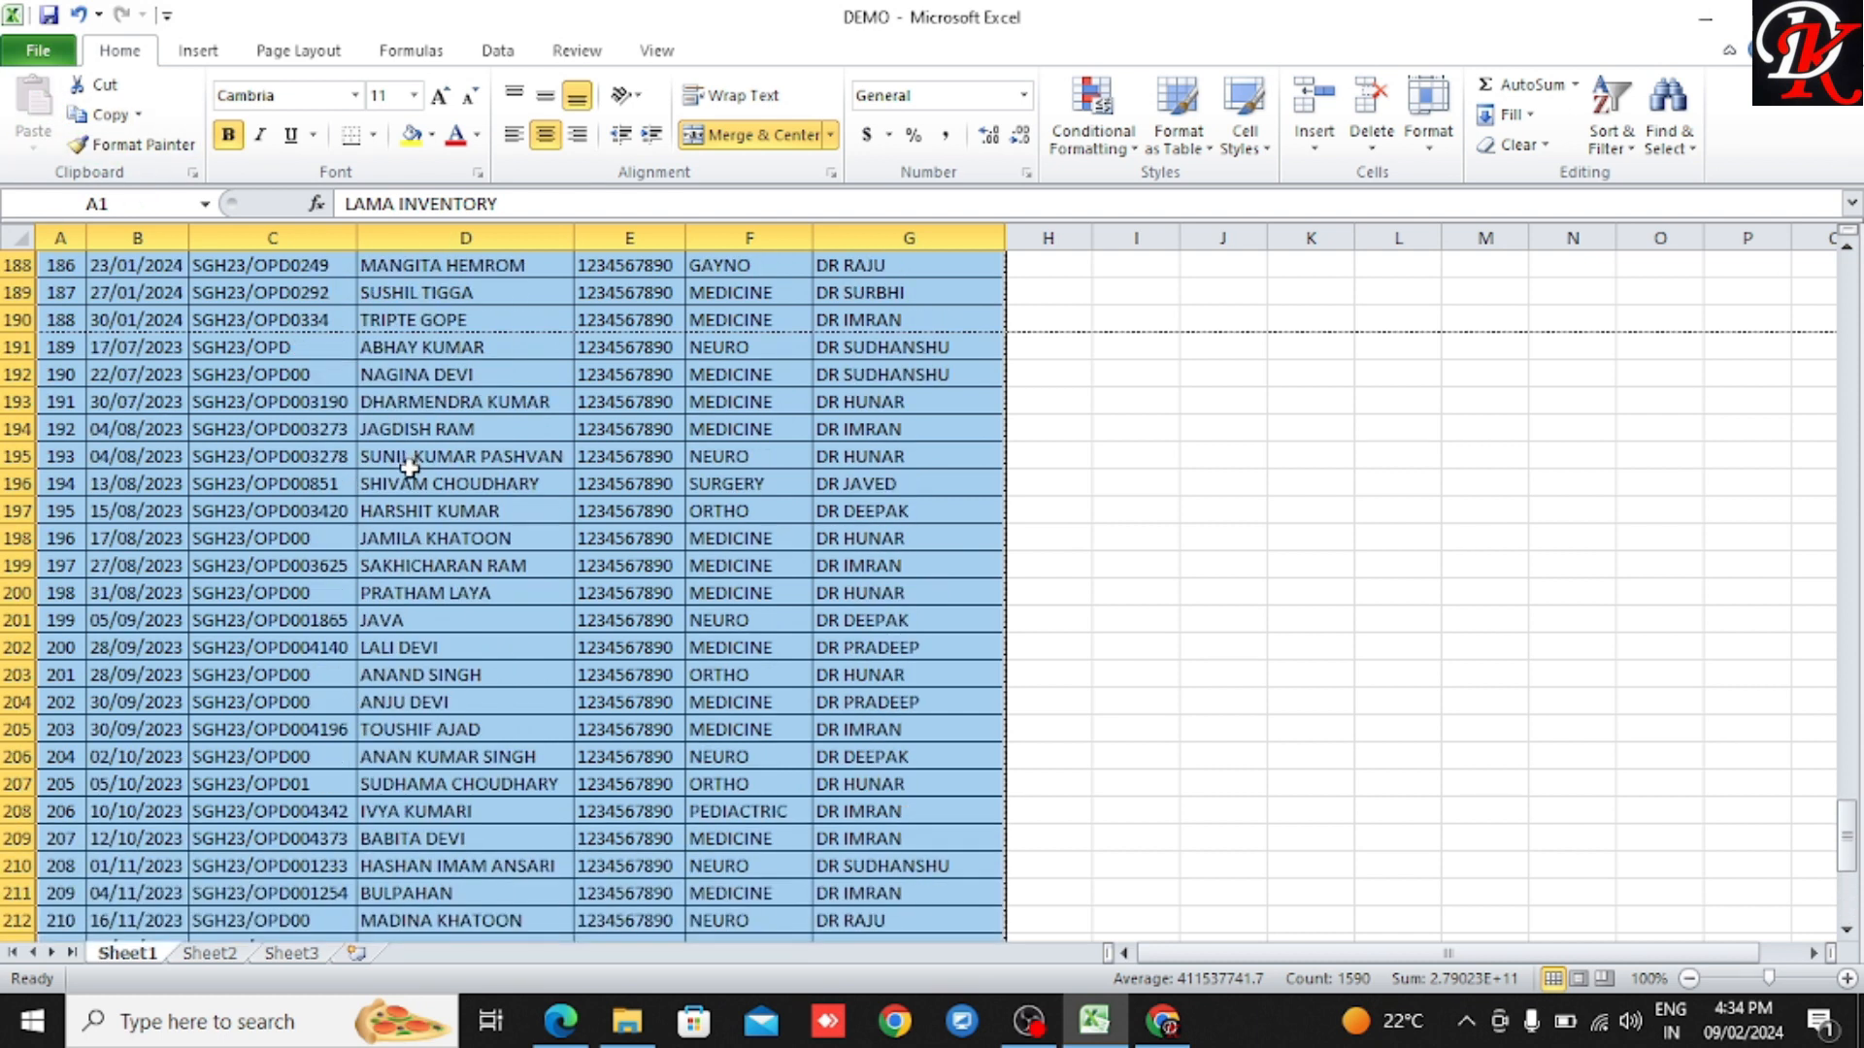
{"action": "scroll", "coordinate": [424, 446], "scroll_direction": "up", "scroll_amount": 17}
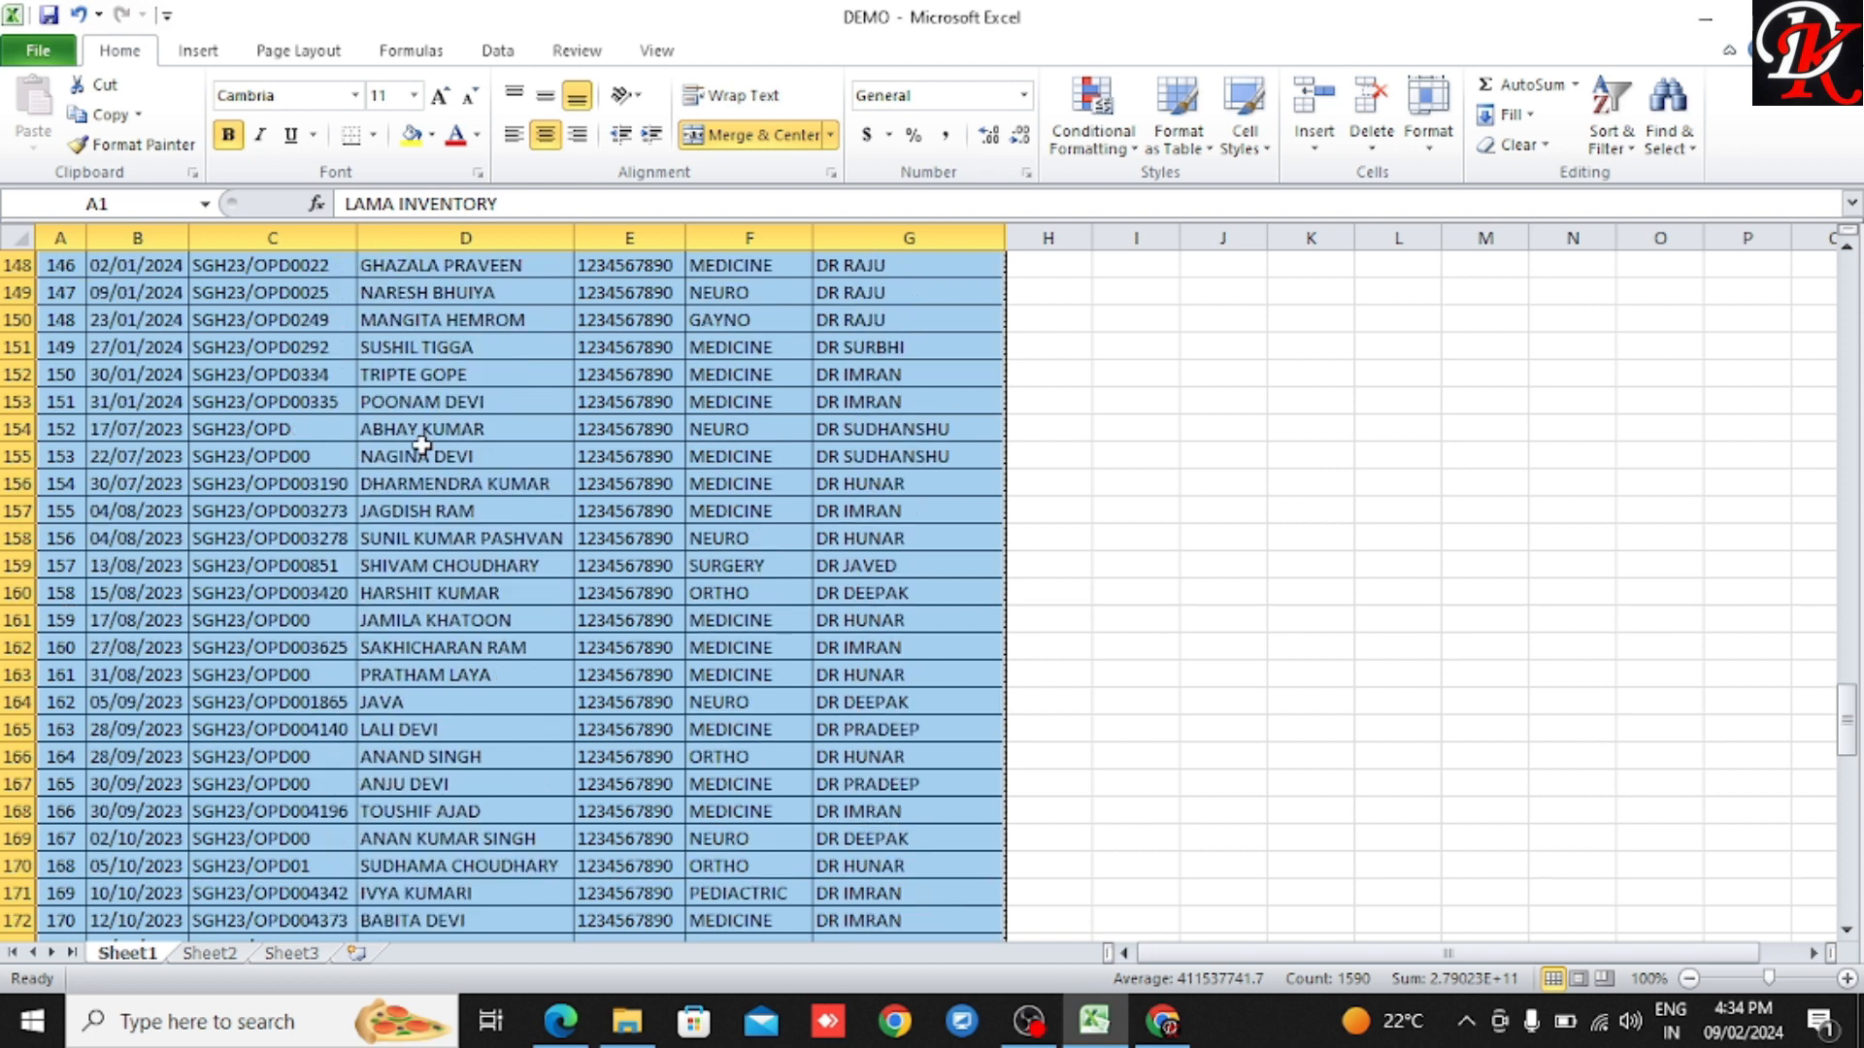
{"action": "scroll", "coordinate": [421, 442], "scroll_direction": "up", "scroll_amount": 3}
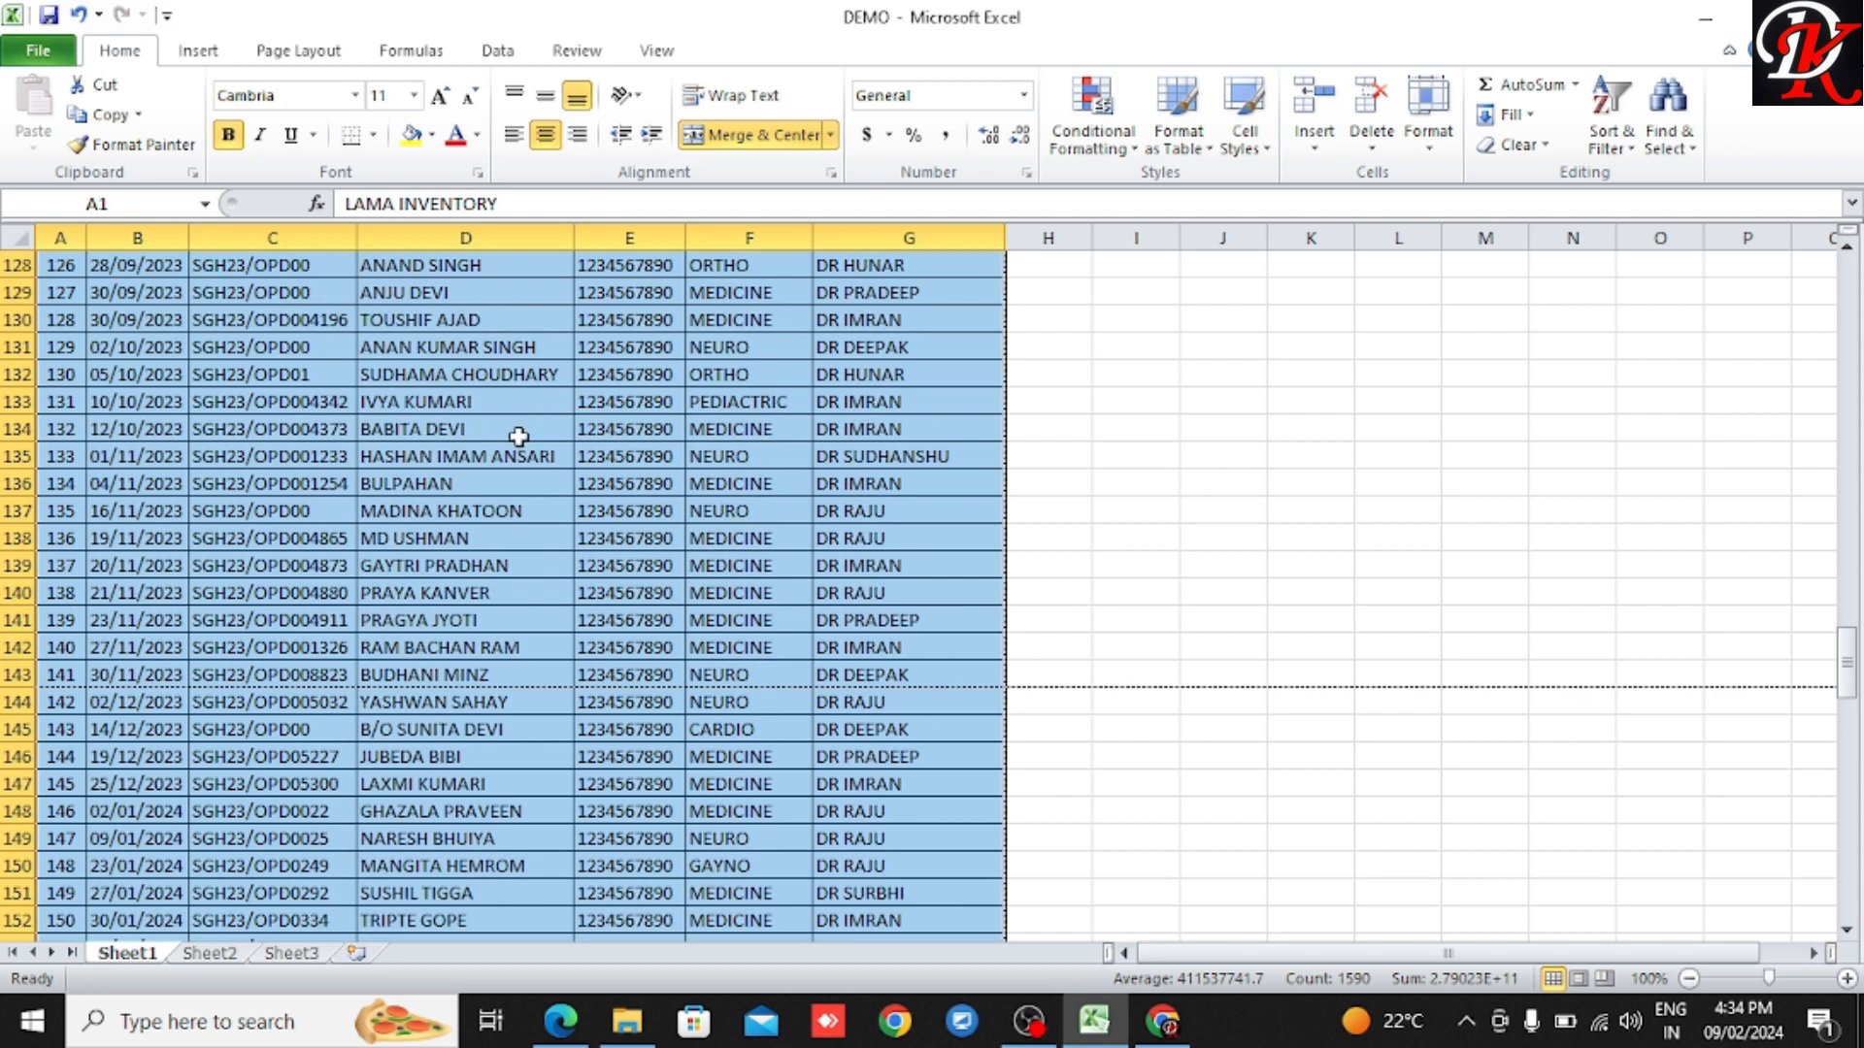
{"action": "scroll", "coordinate": [520, 437], "scroll_direction": "up", "scroll_amount": 13}
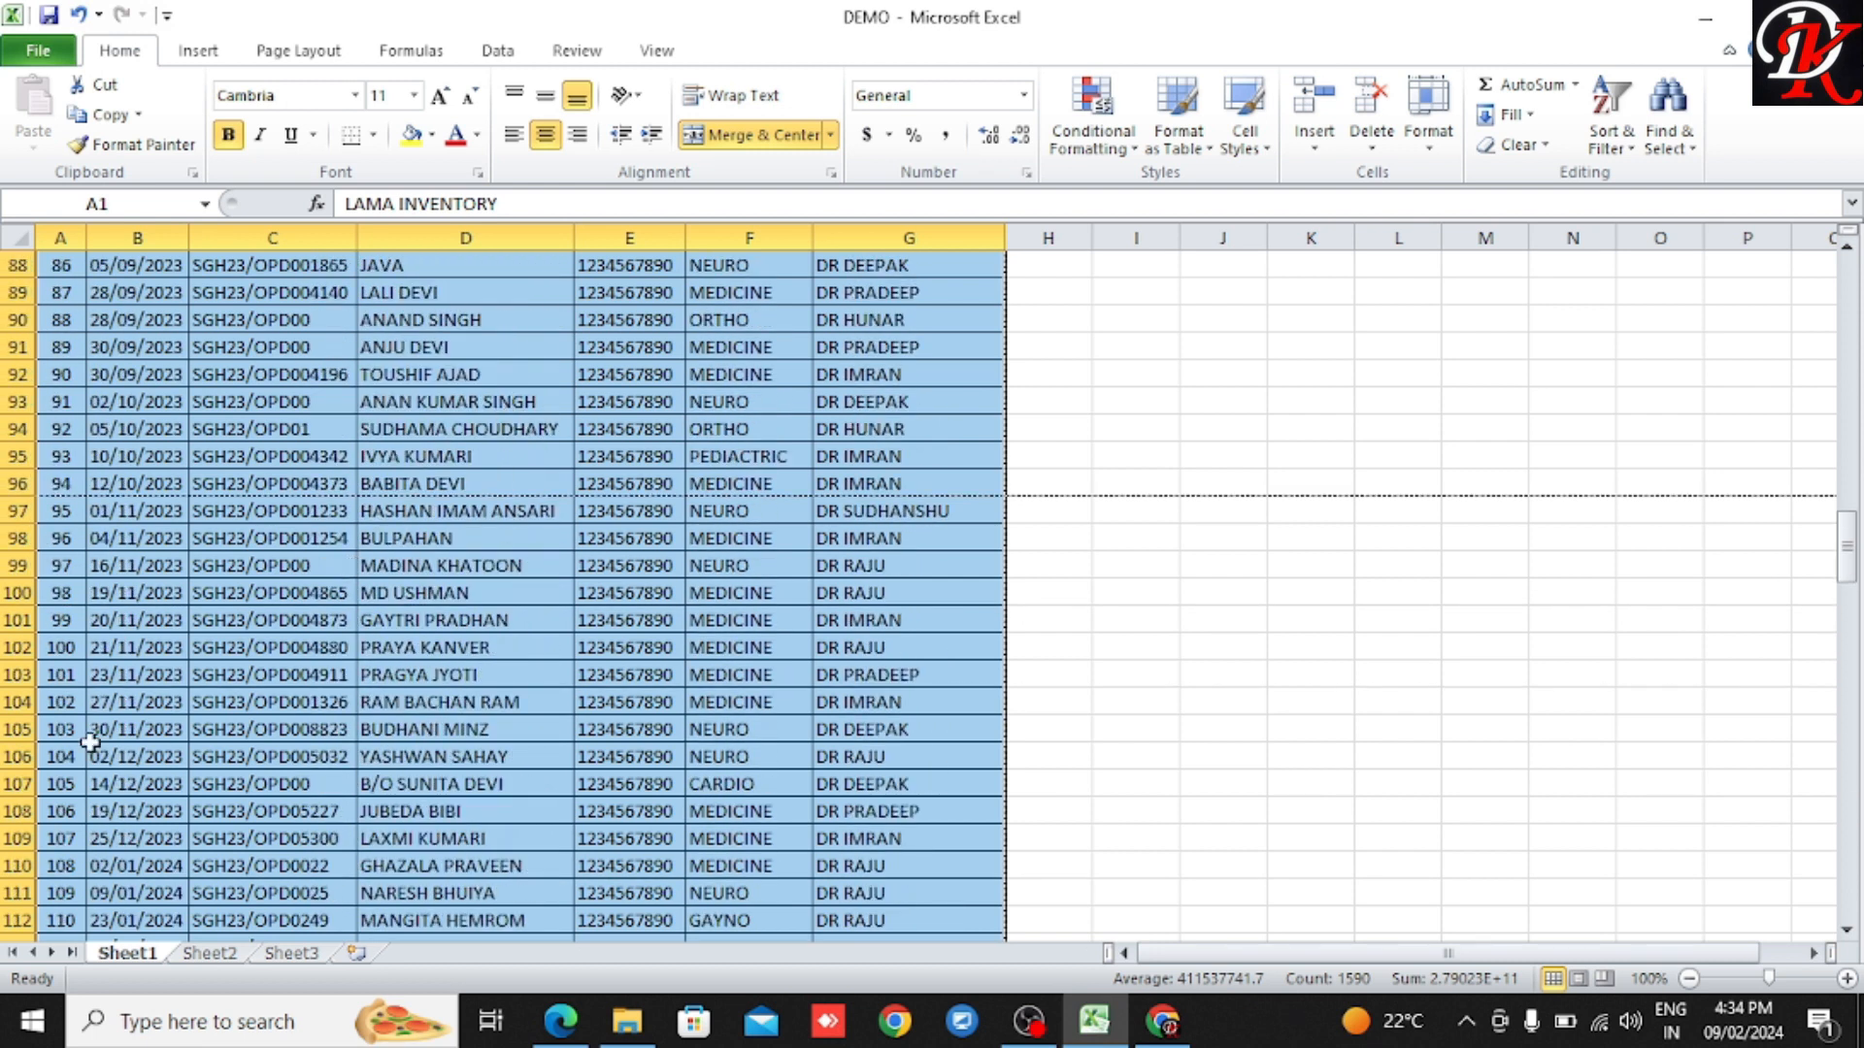
{"action": "scroll", "coordinate": [427, 568], "scroll_direction": "up", "scroll_amount": 6}
{"action": "scroll", "coordinate": [496, 424], "scroll_direction": "up", "scroll_amount": 9}
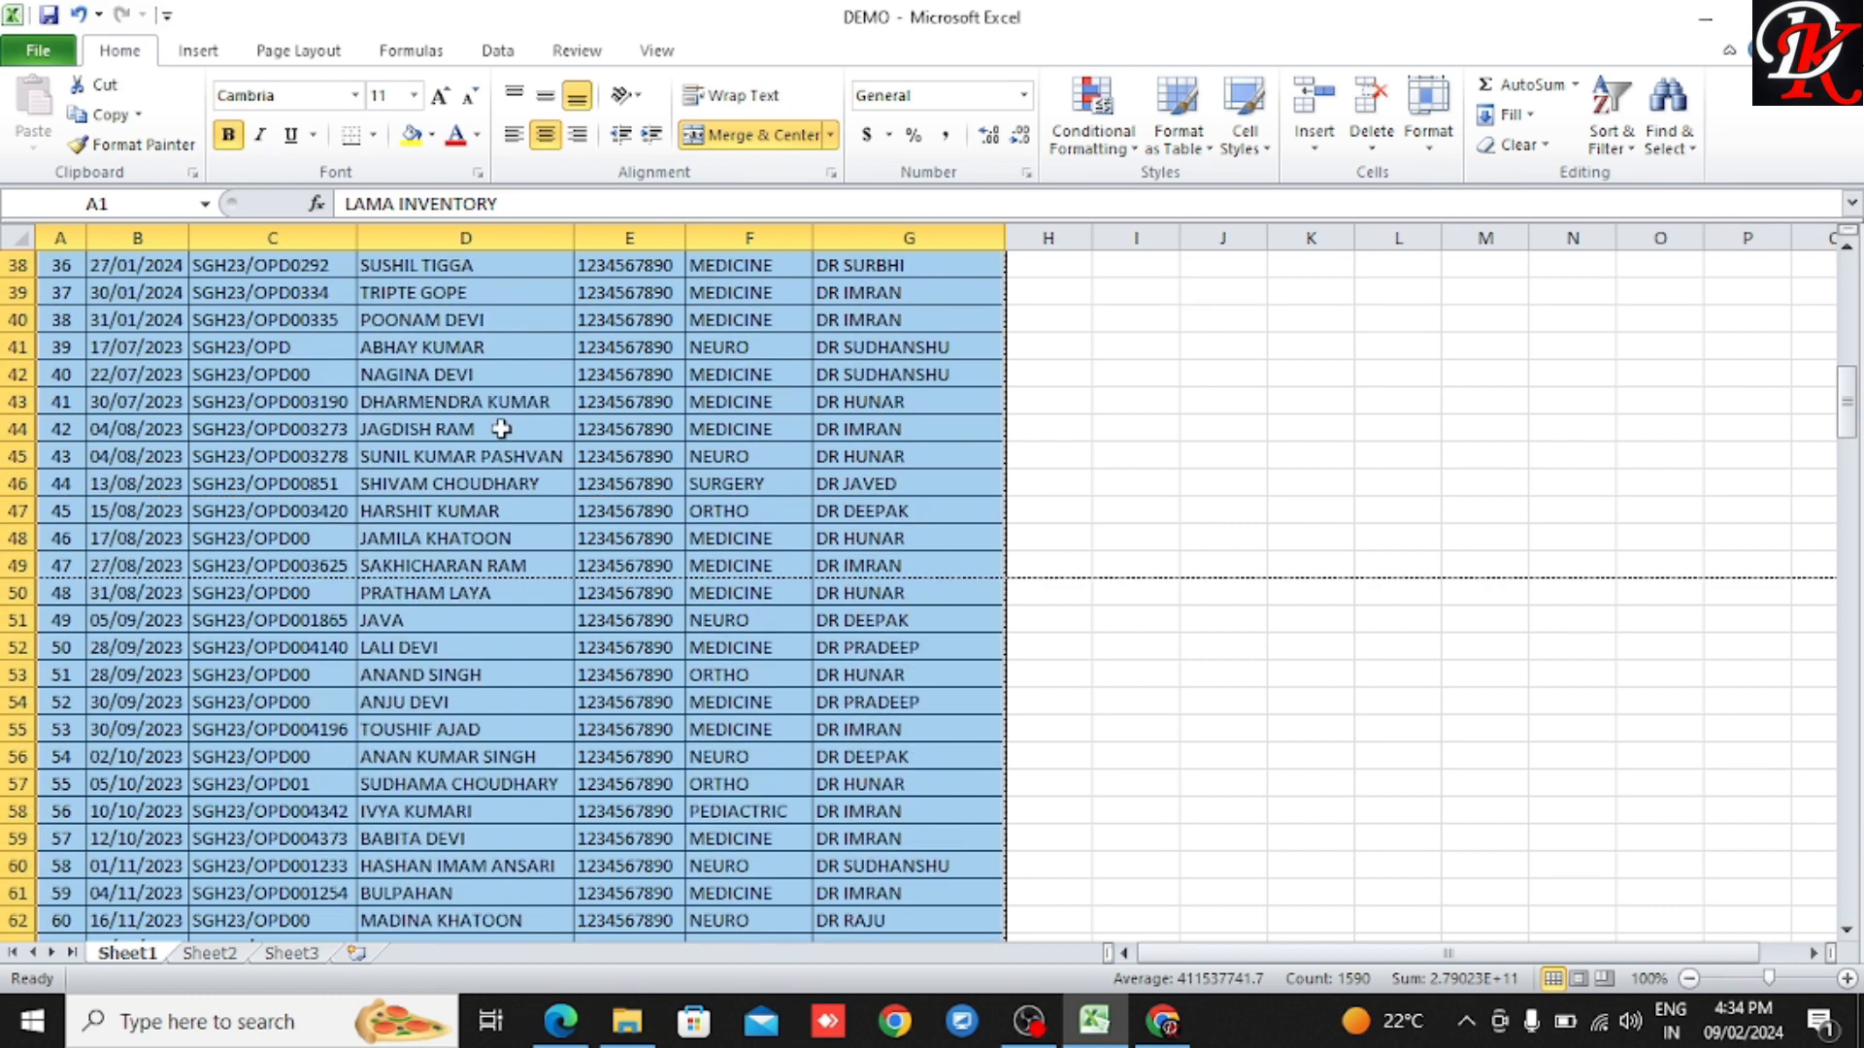
{"action": "scroll", "coordinate": [535, 411], "scroll_direction": "up", "scroll_amount": 7}
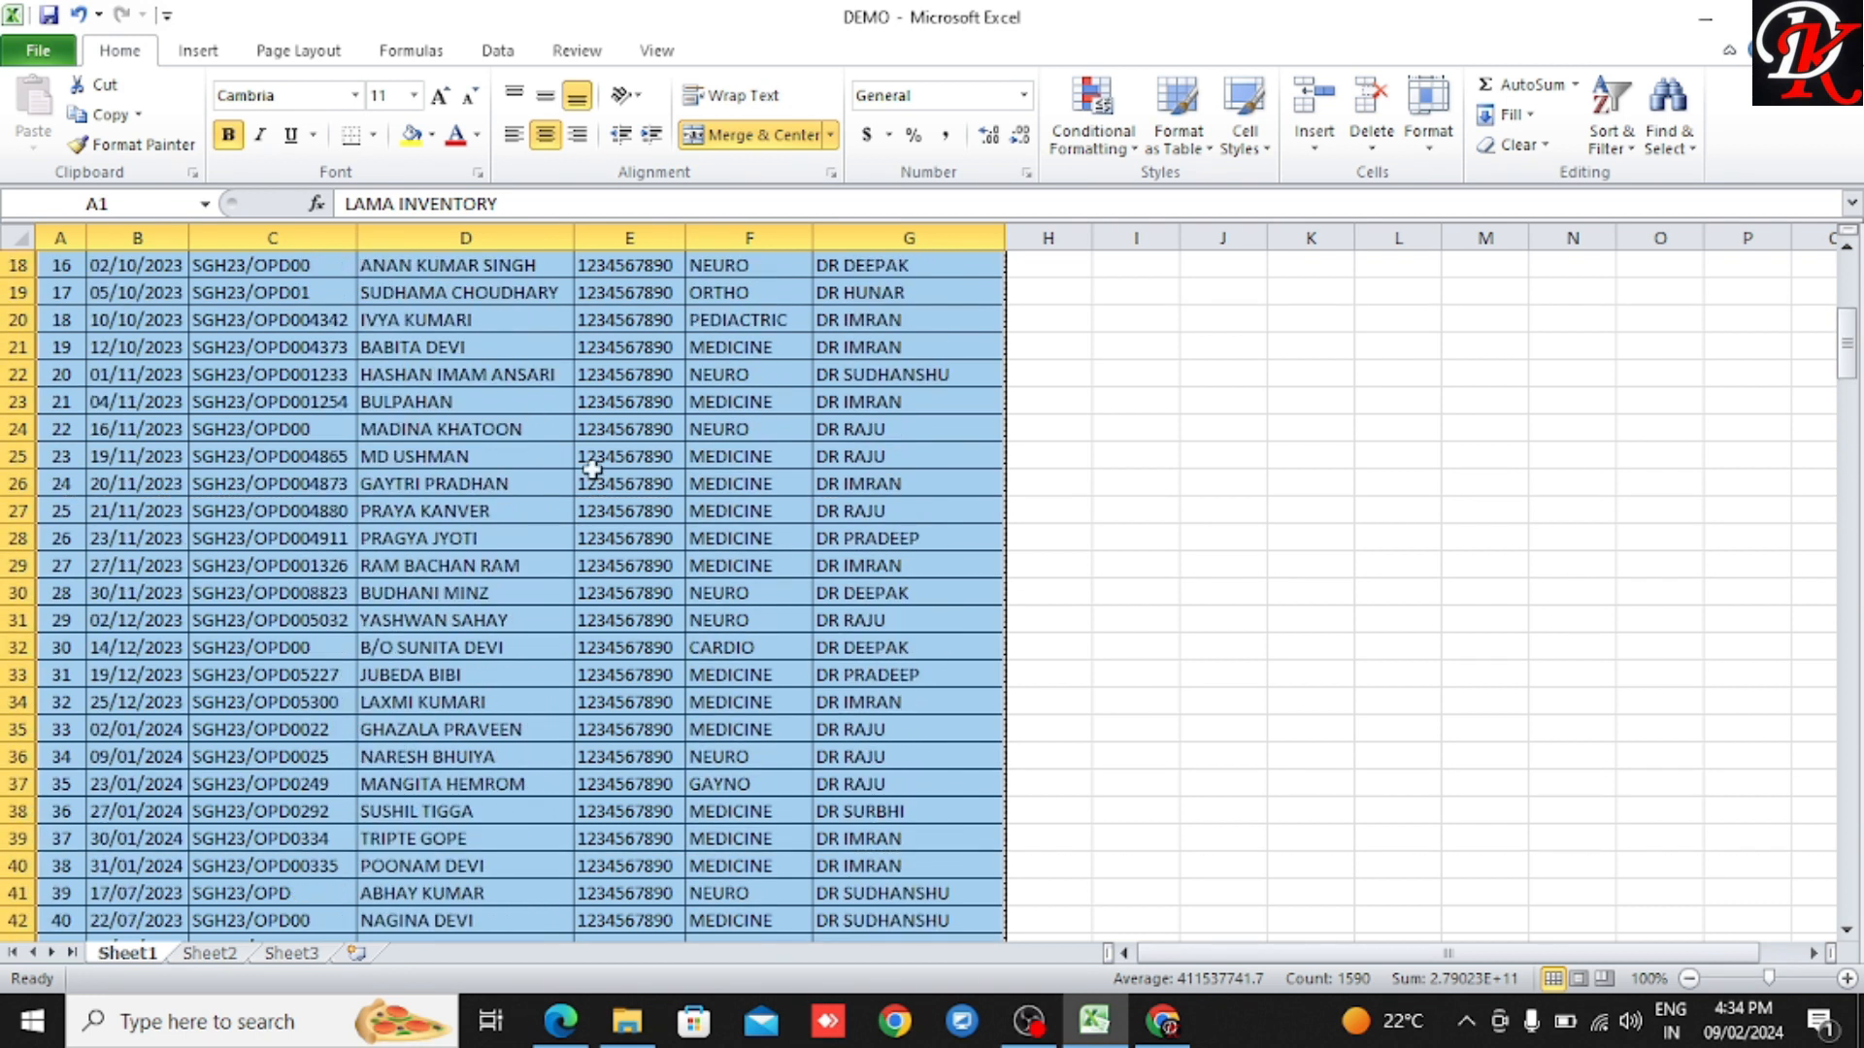
{"action": "scroll", "coordinate": [1059, 641], "scroll_direction": "down", "scroll_amount": 3}
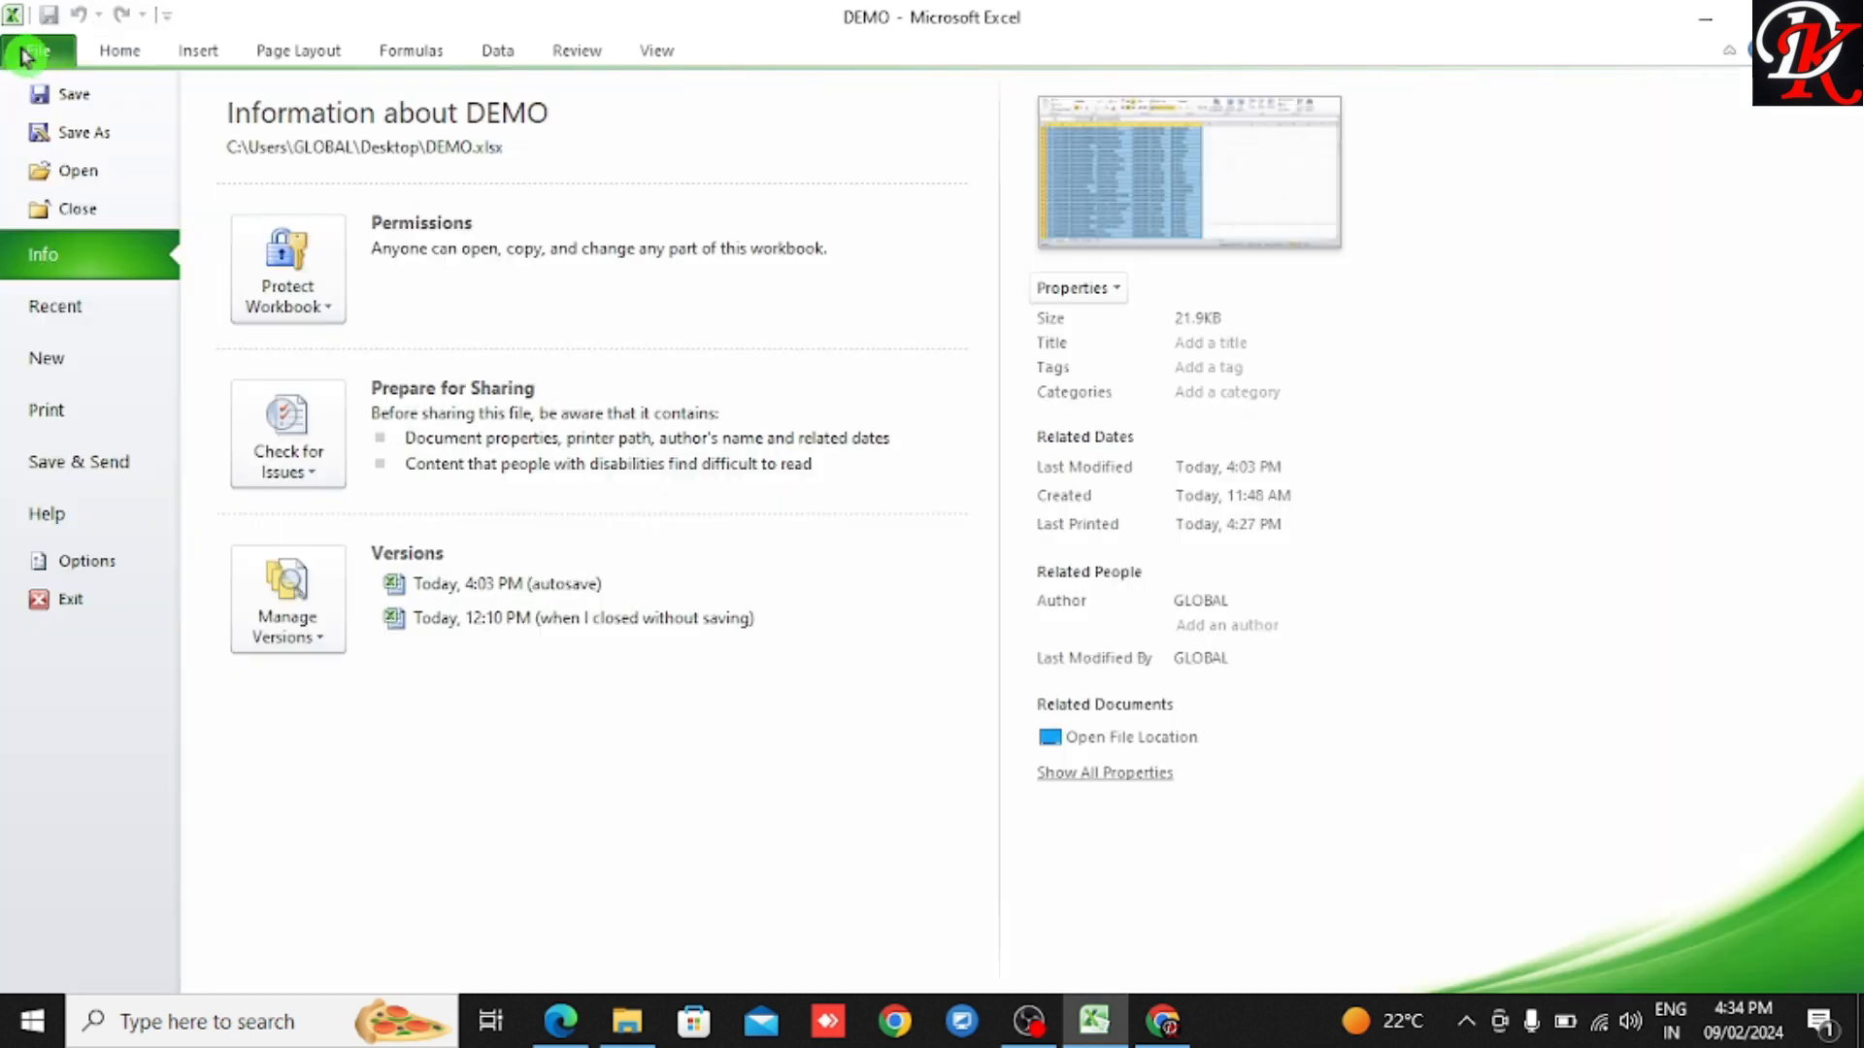
Step: Check the print preview of the sheet for page numbers and return to the worksheet
{"action": "left_click", "coordinate": [36, 48]}
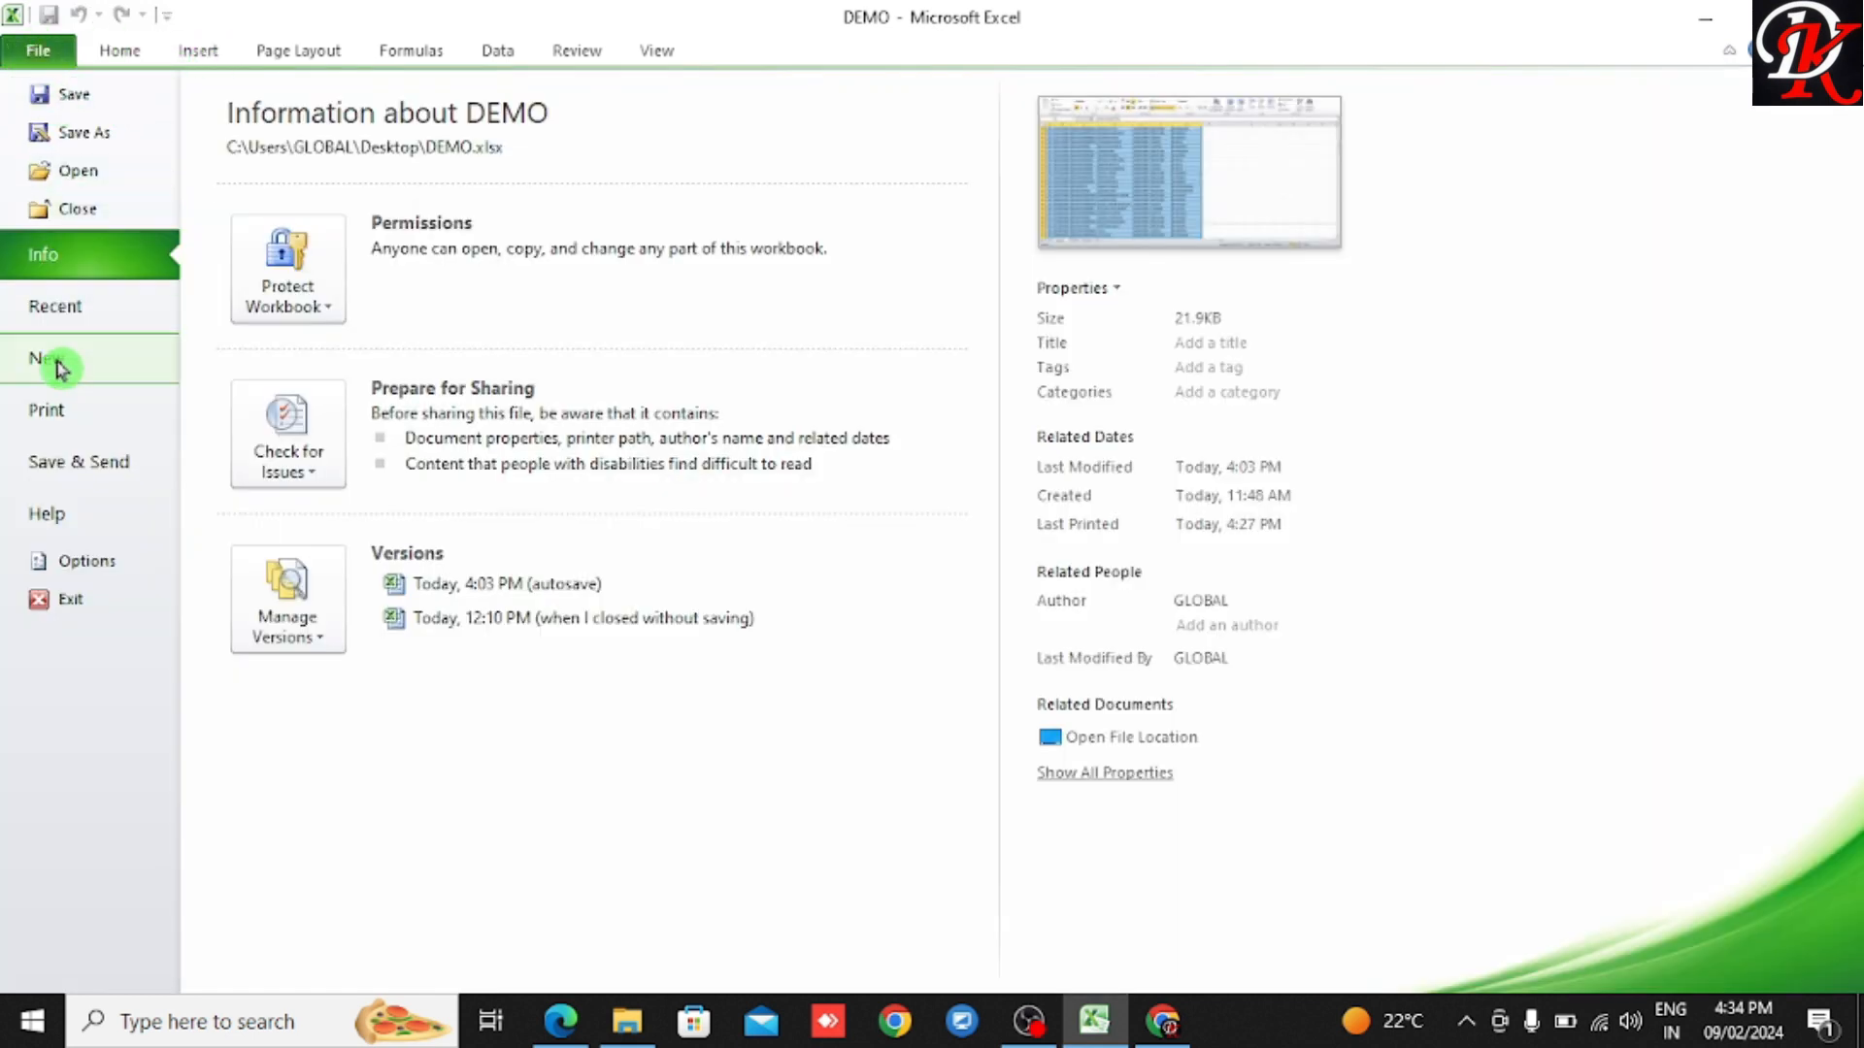
{"action": "left_click", "coordinate": [85, 413]}
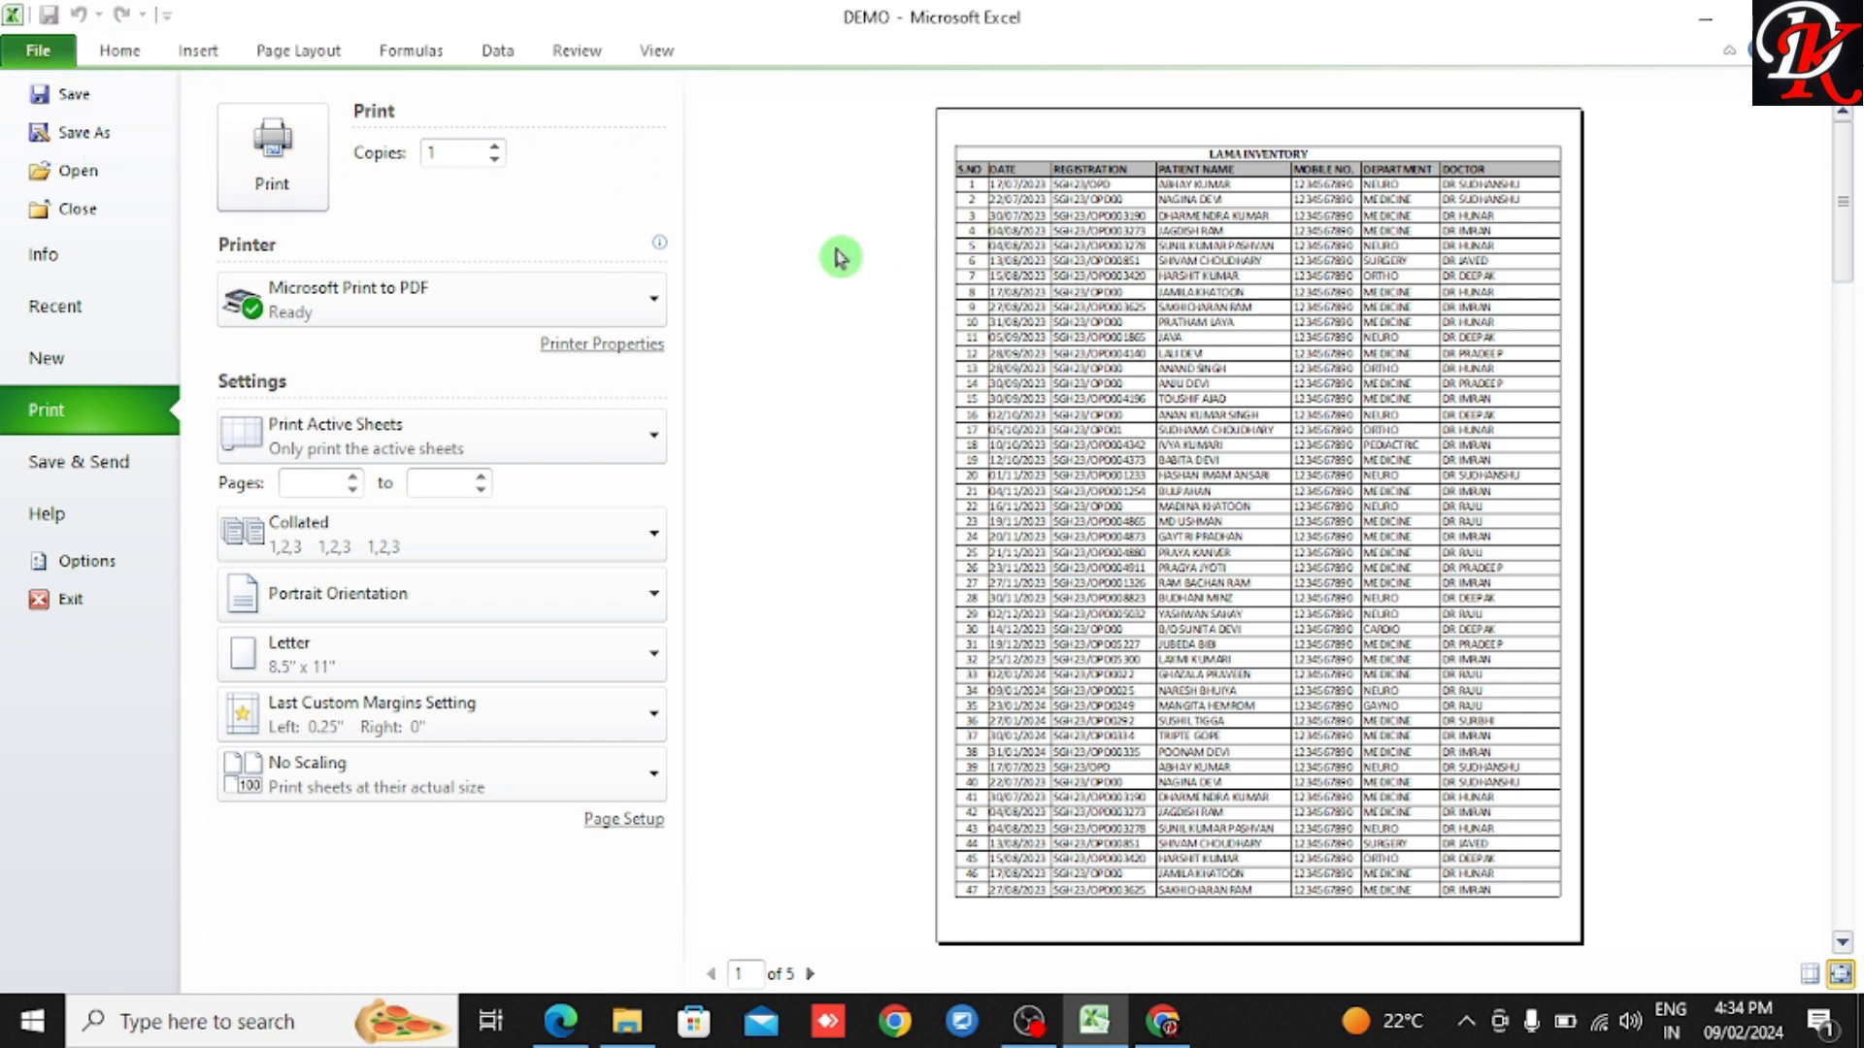
{"action": "left_click", "coordinate": [118, 50]}
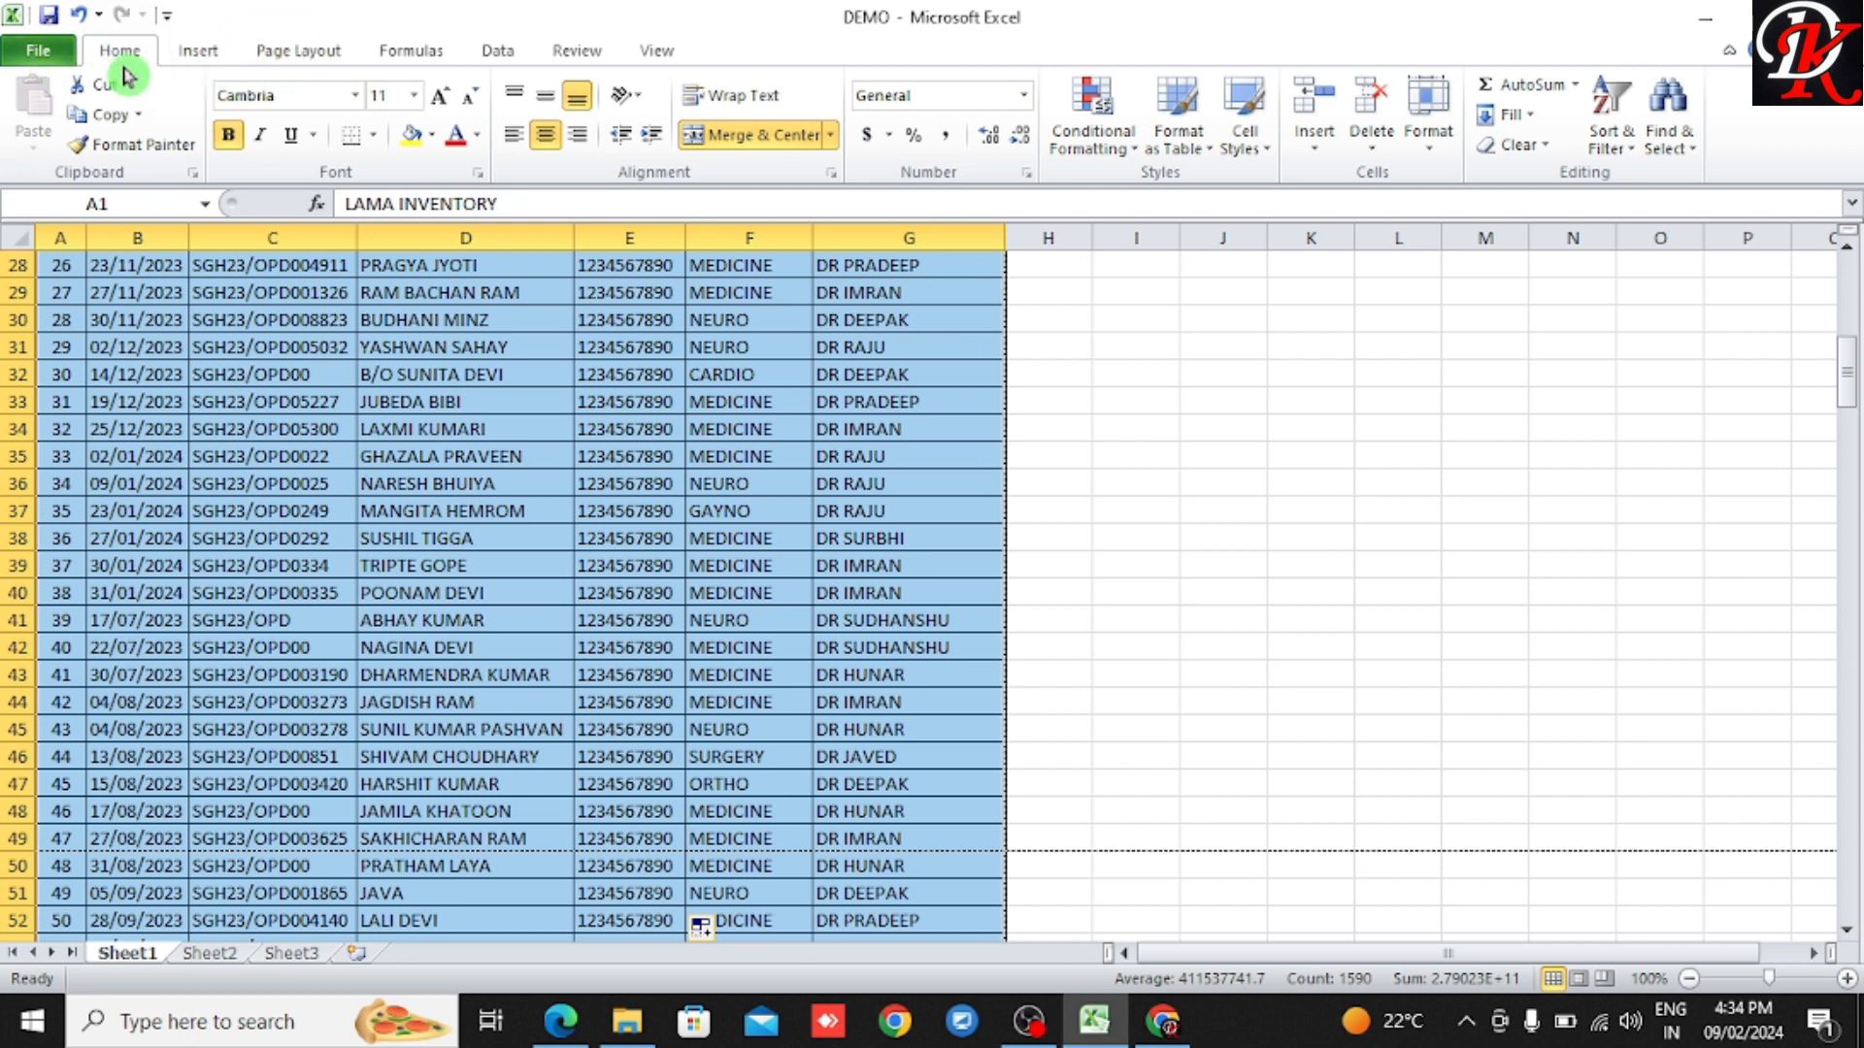
Step: Open the Header/Footer settings of the sheet's Page Setup
{"action": "left_click", "coordinate": [307, 52]}
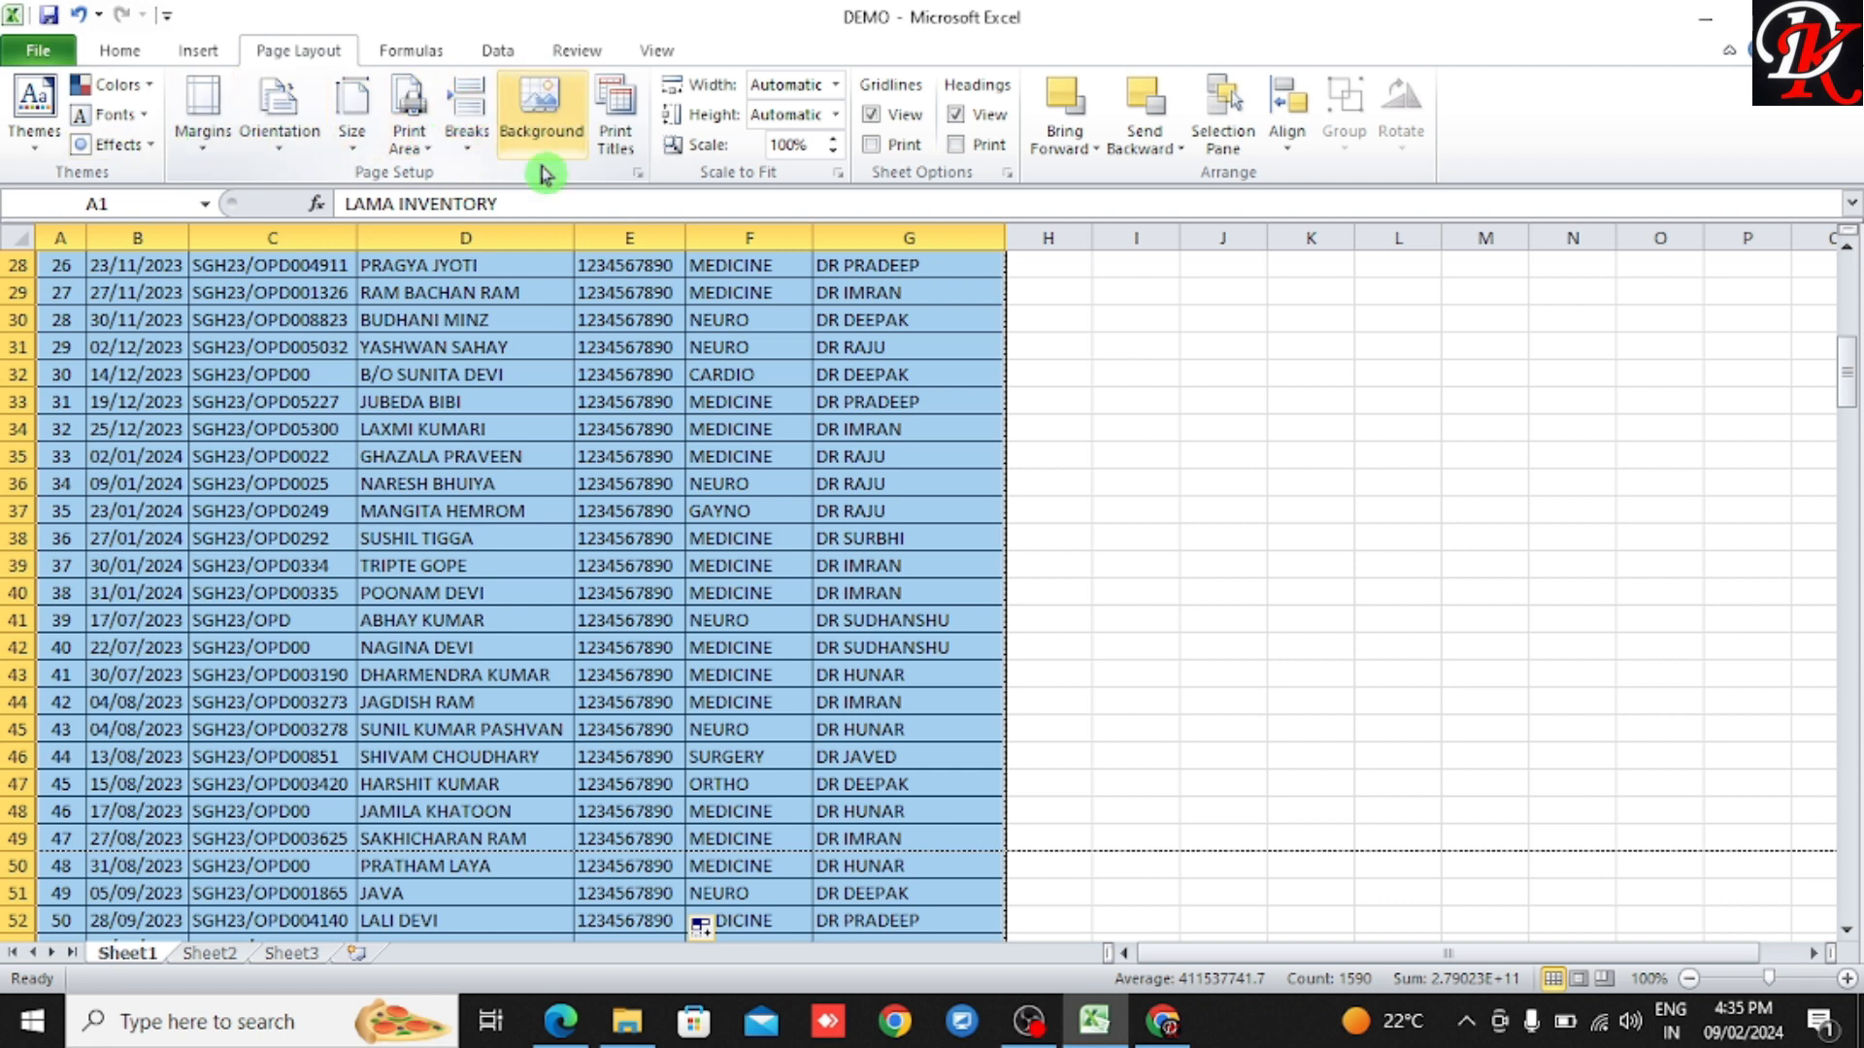
{"action": "left_click", "coordinate": [637, 175]}
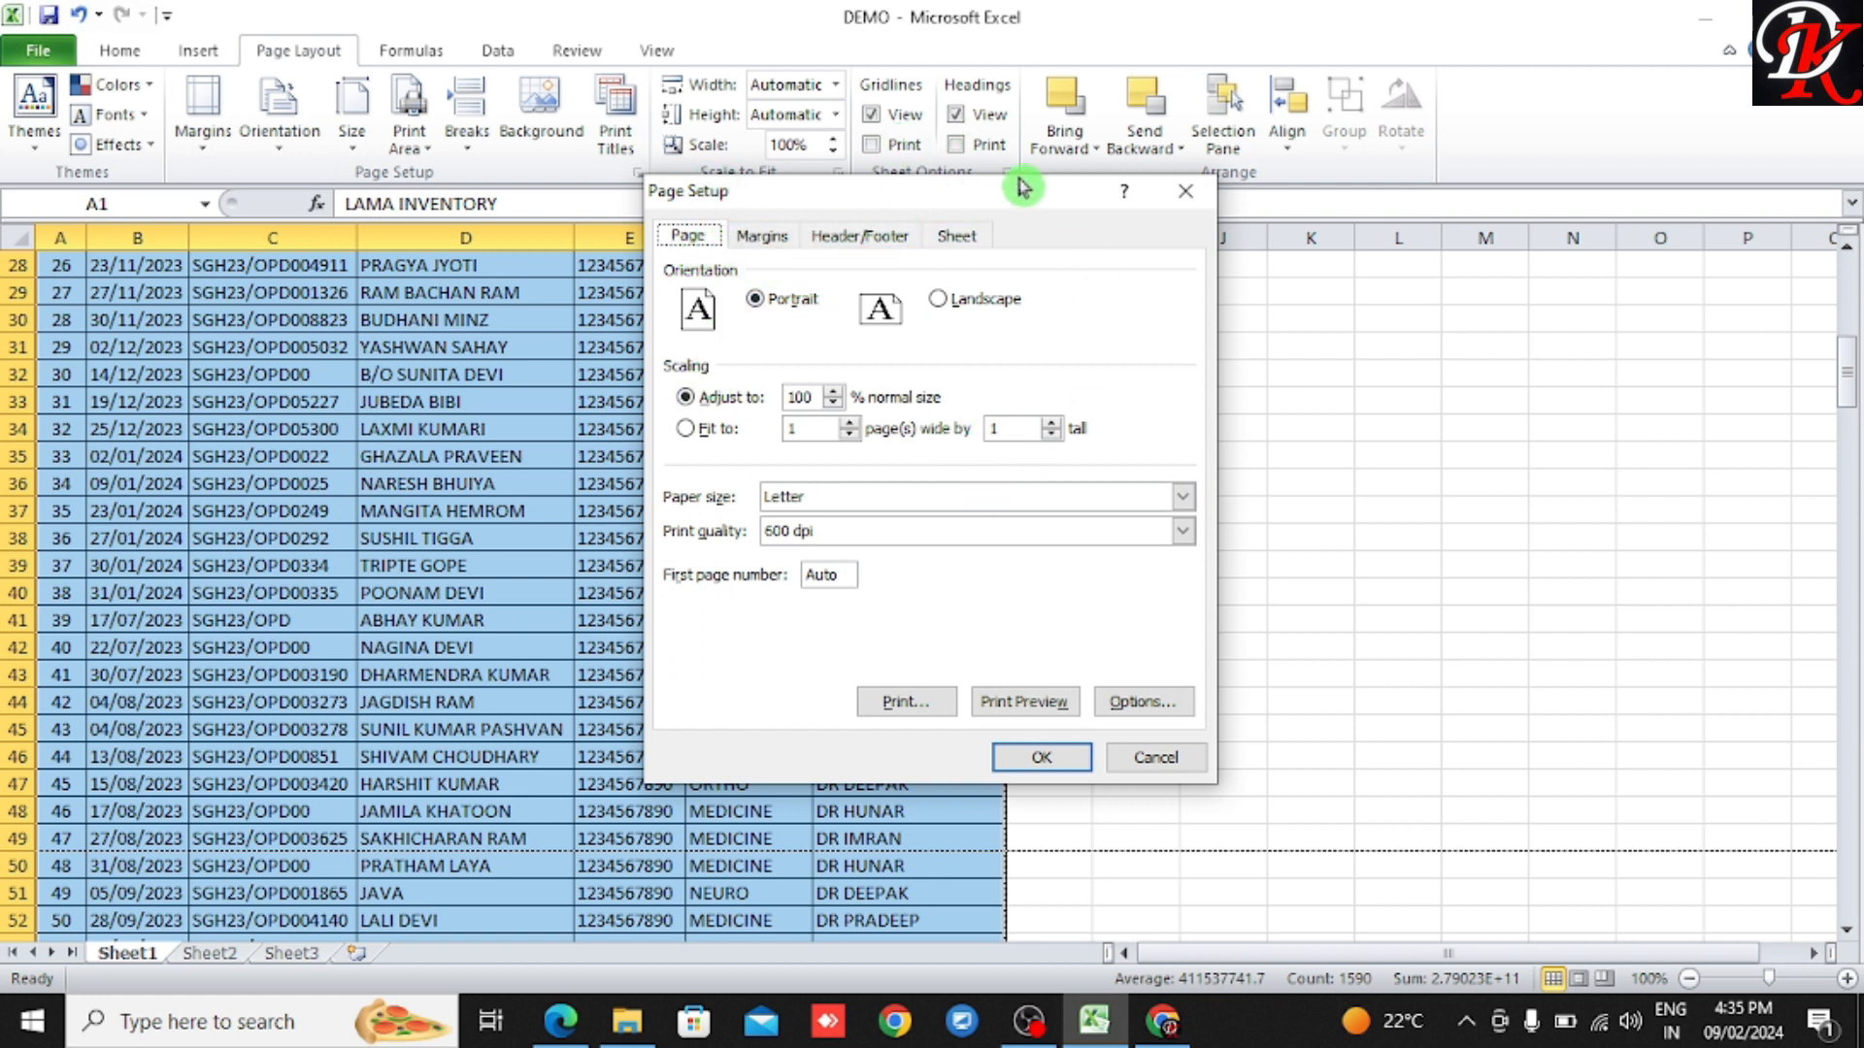
{"action": "left_click", "coordinate": [880, 234]}
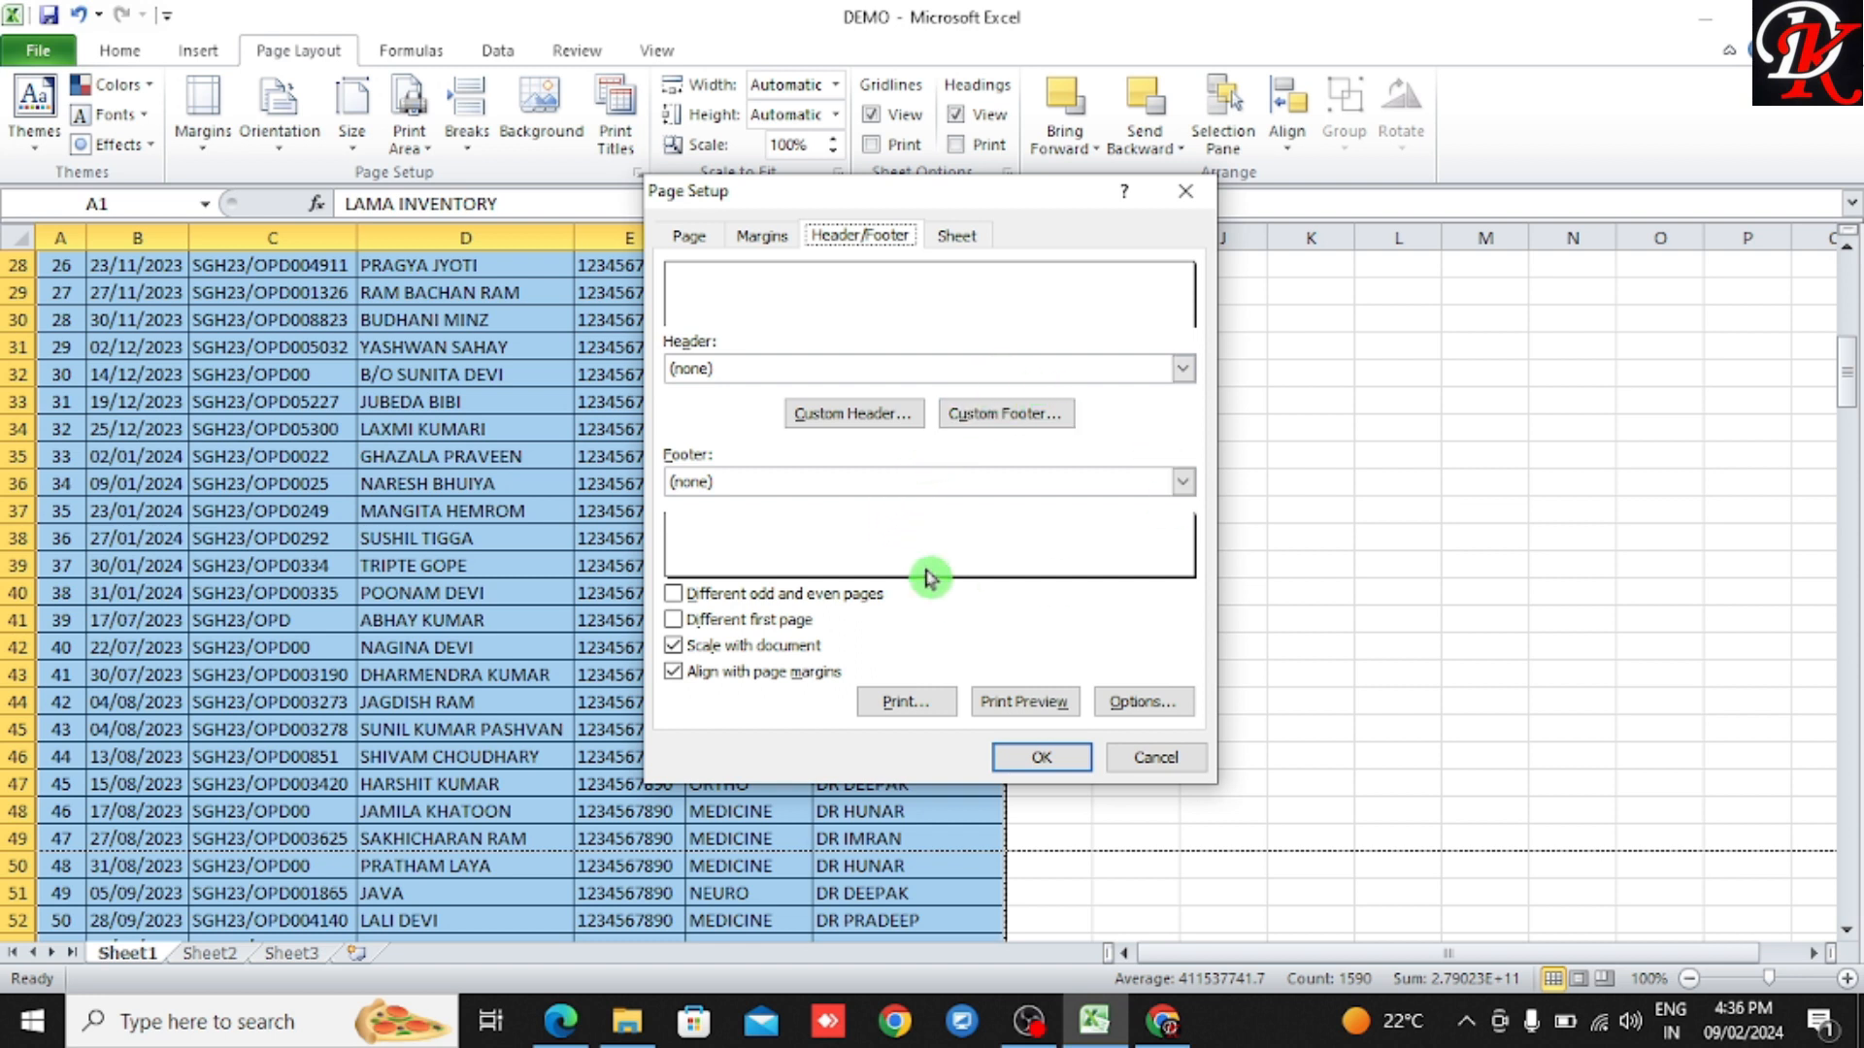
Step: Switch to test1.pdf in Edge to examine where the page number sits on each page, and return to Excel
{"action": "left_click", "coordinate": [560, 1021]}
{"action": "scroll", "coordinate": [780, 525], "scroll_direction": "down", "scroll_amount": 3}
{"action": "scroll", "coordinate": [780, 524], "scroll_direction": "down", "scroll_amount": 6}
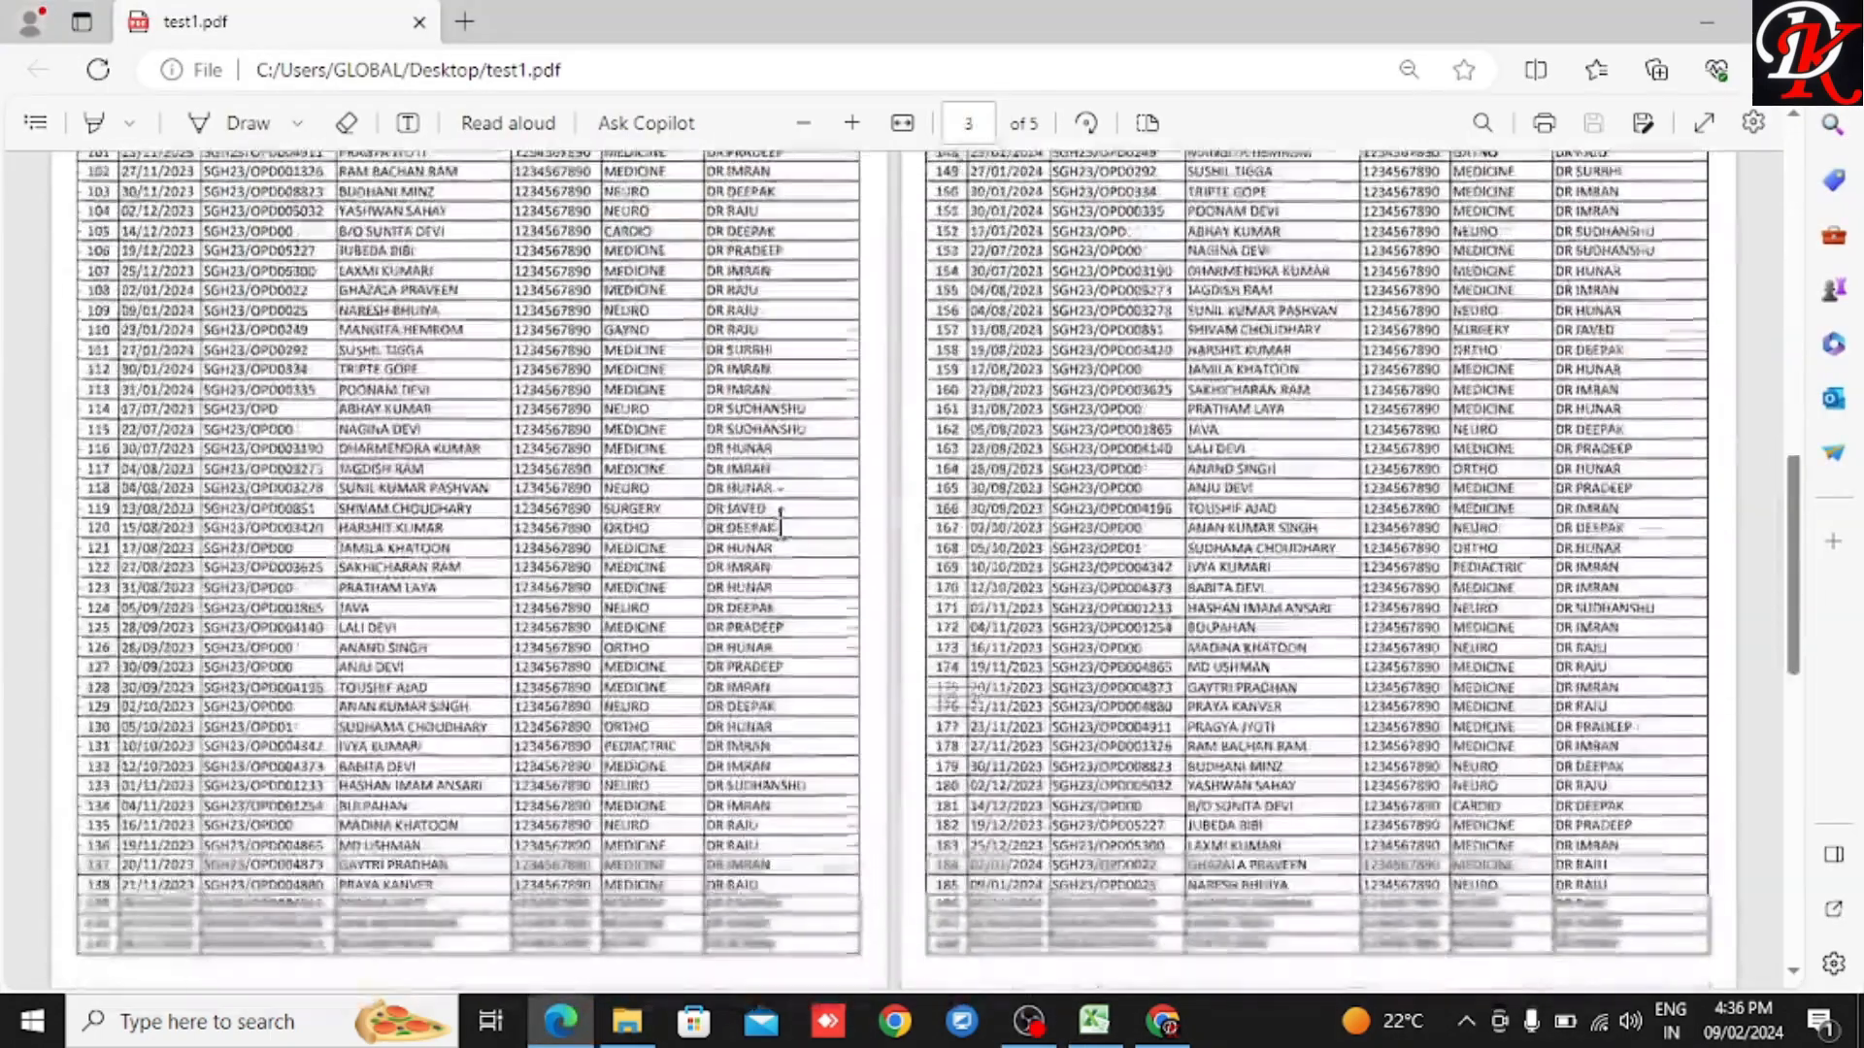
{"action": "scroll", "coordinate": [780, 524], "scroll_direction": "up", "scroll_amount": 6}
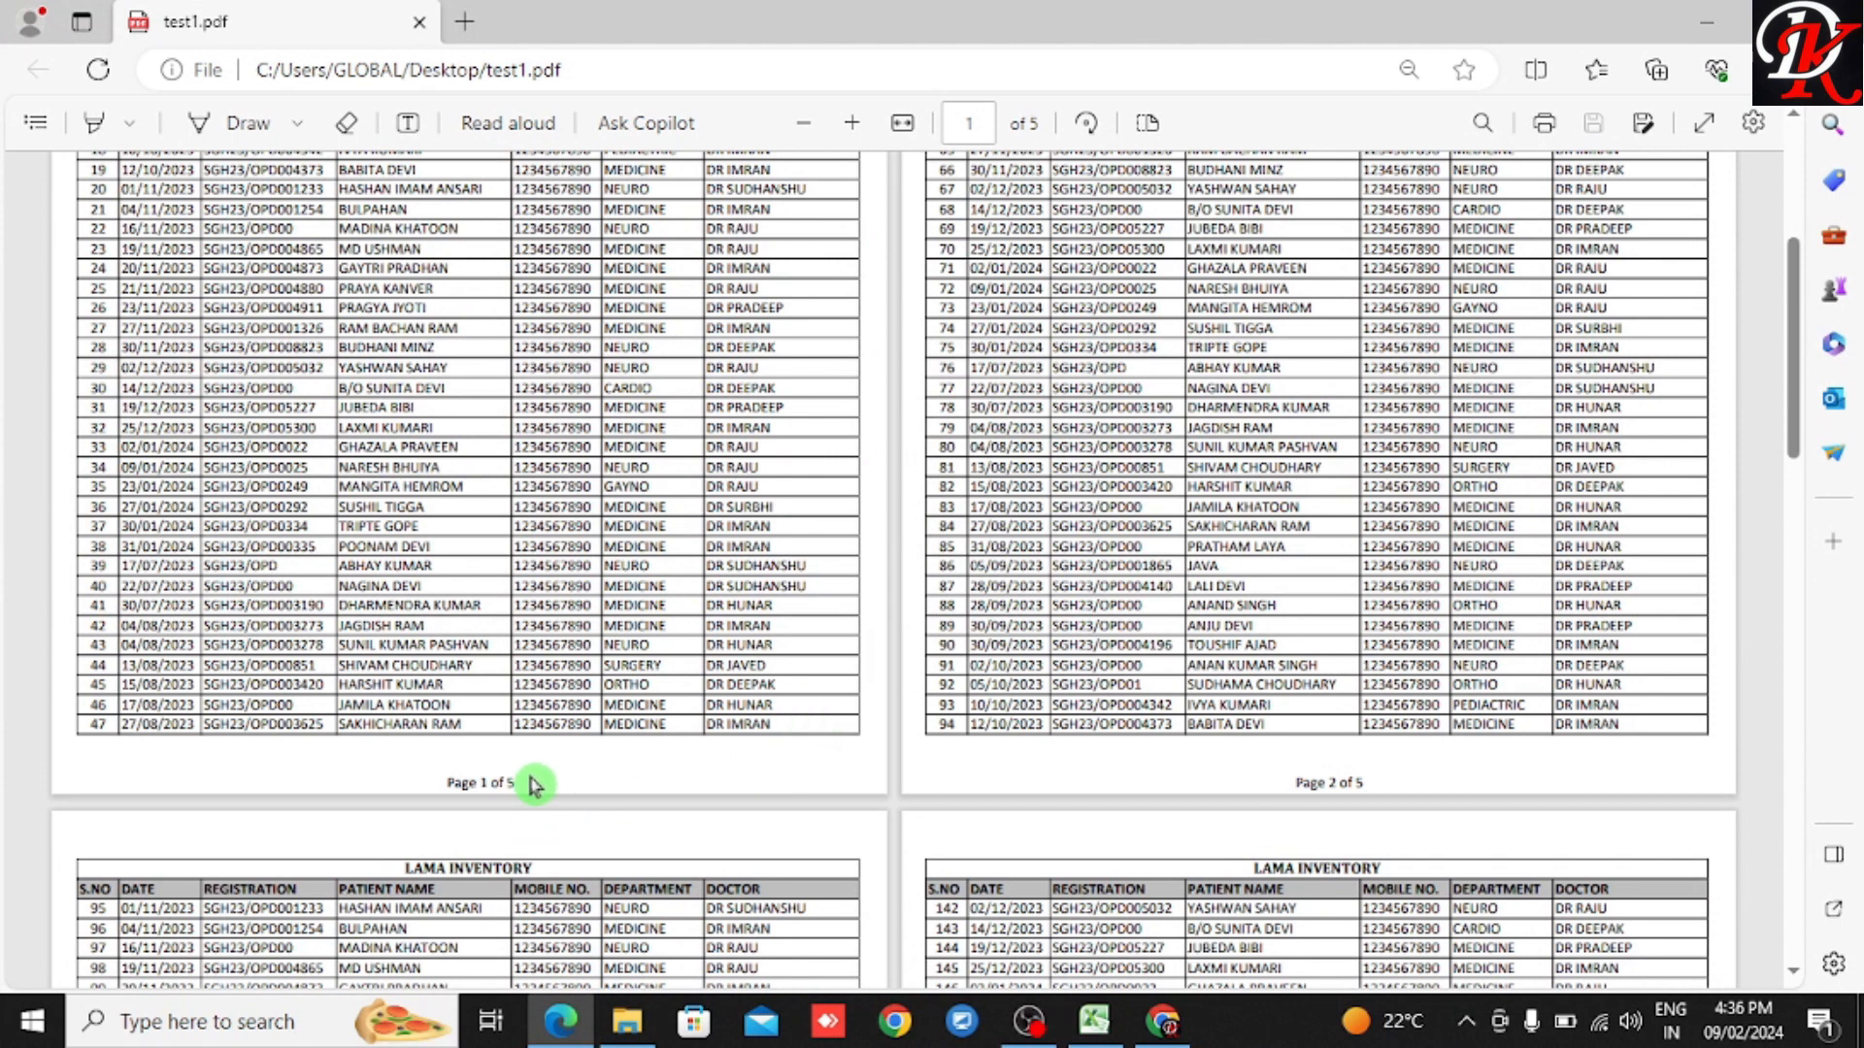
{"action": "scroll", "coordinate": [535, 783], "scroll_direction": "up", "scroll_amount": 4}
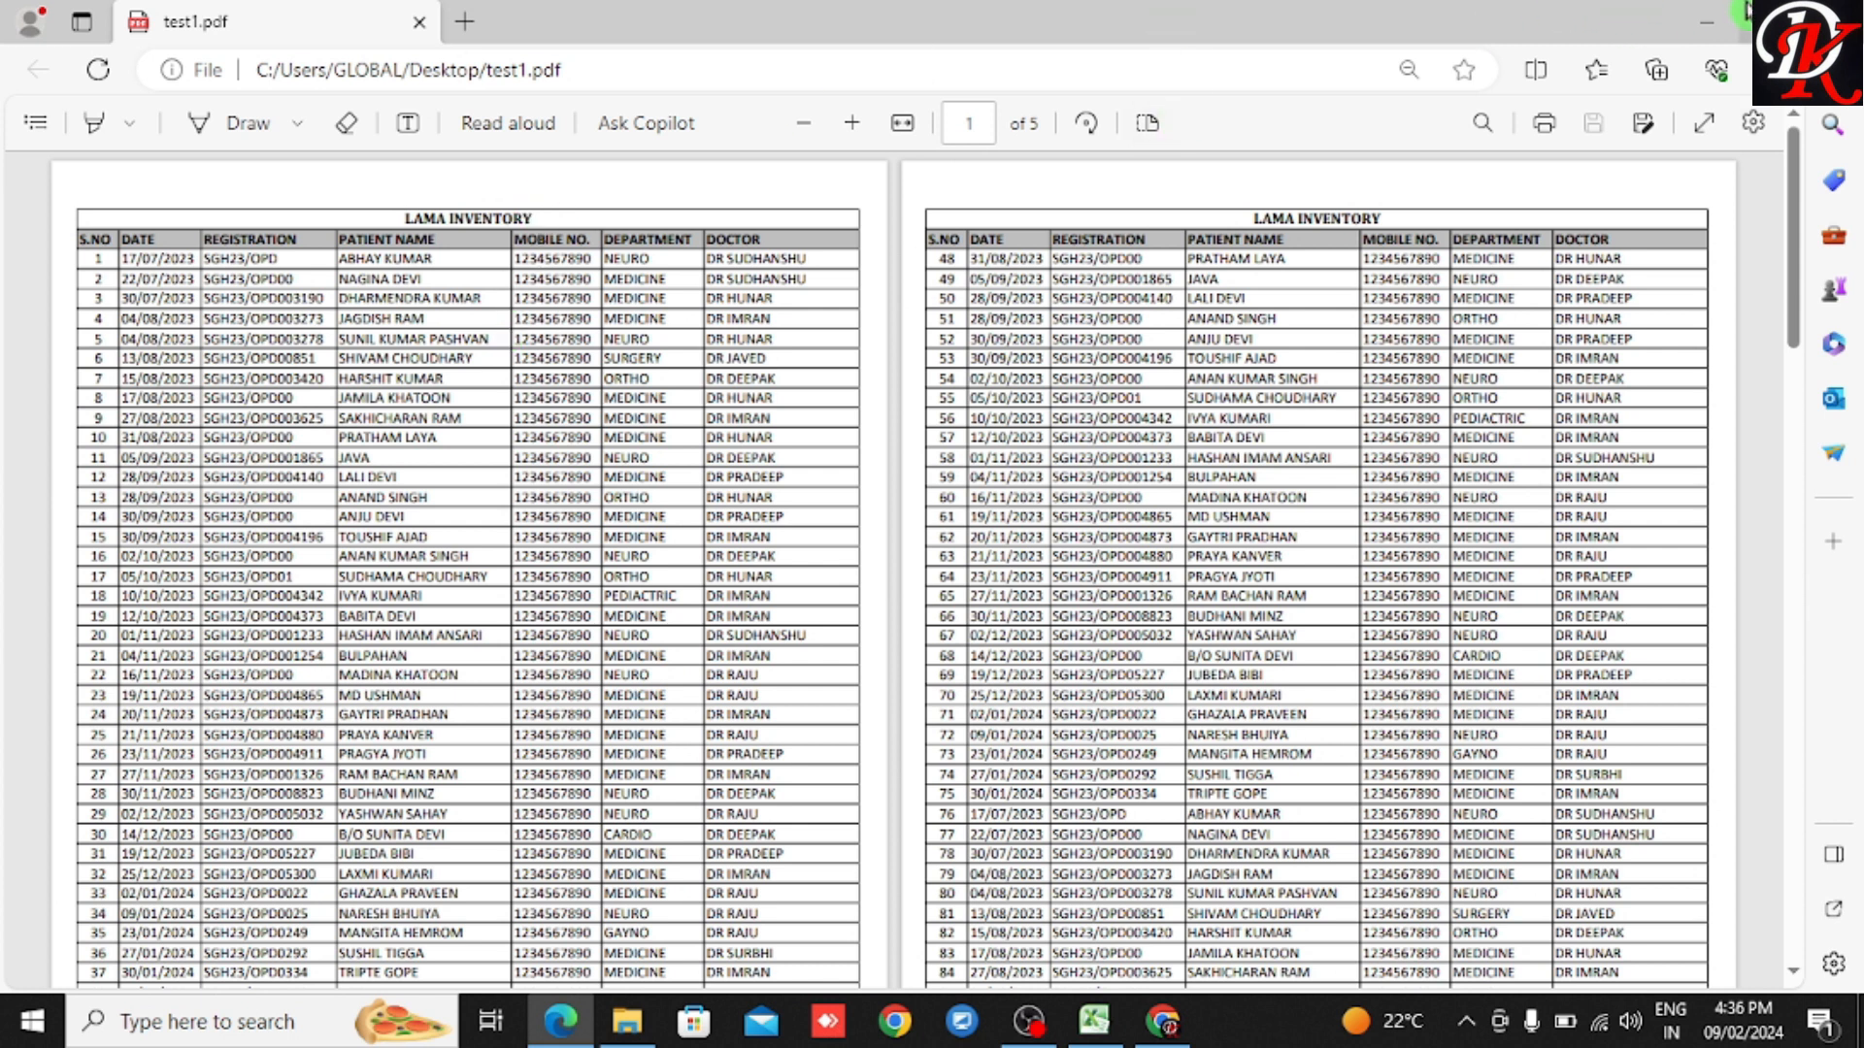
{"action": "left_click", "coordinate": [1711, 22]}
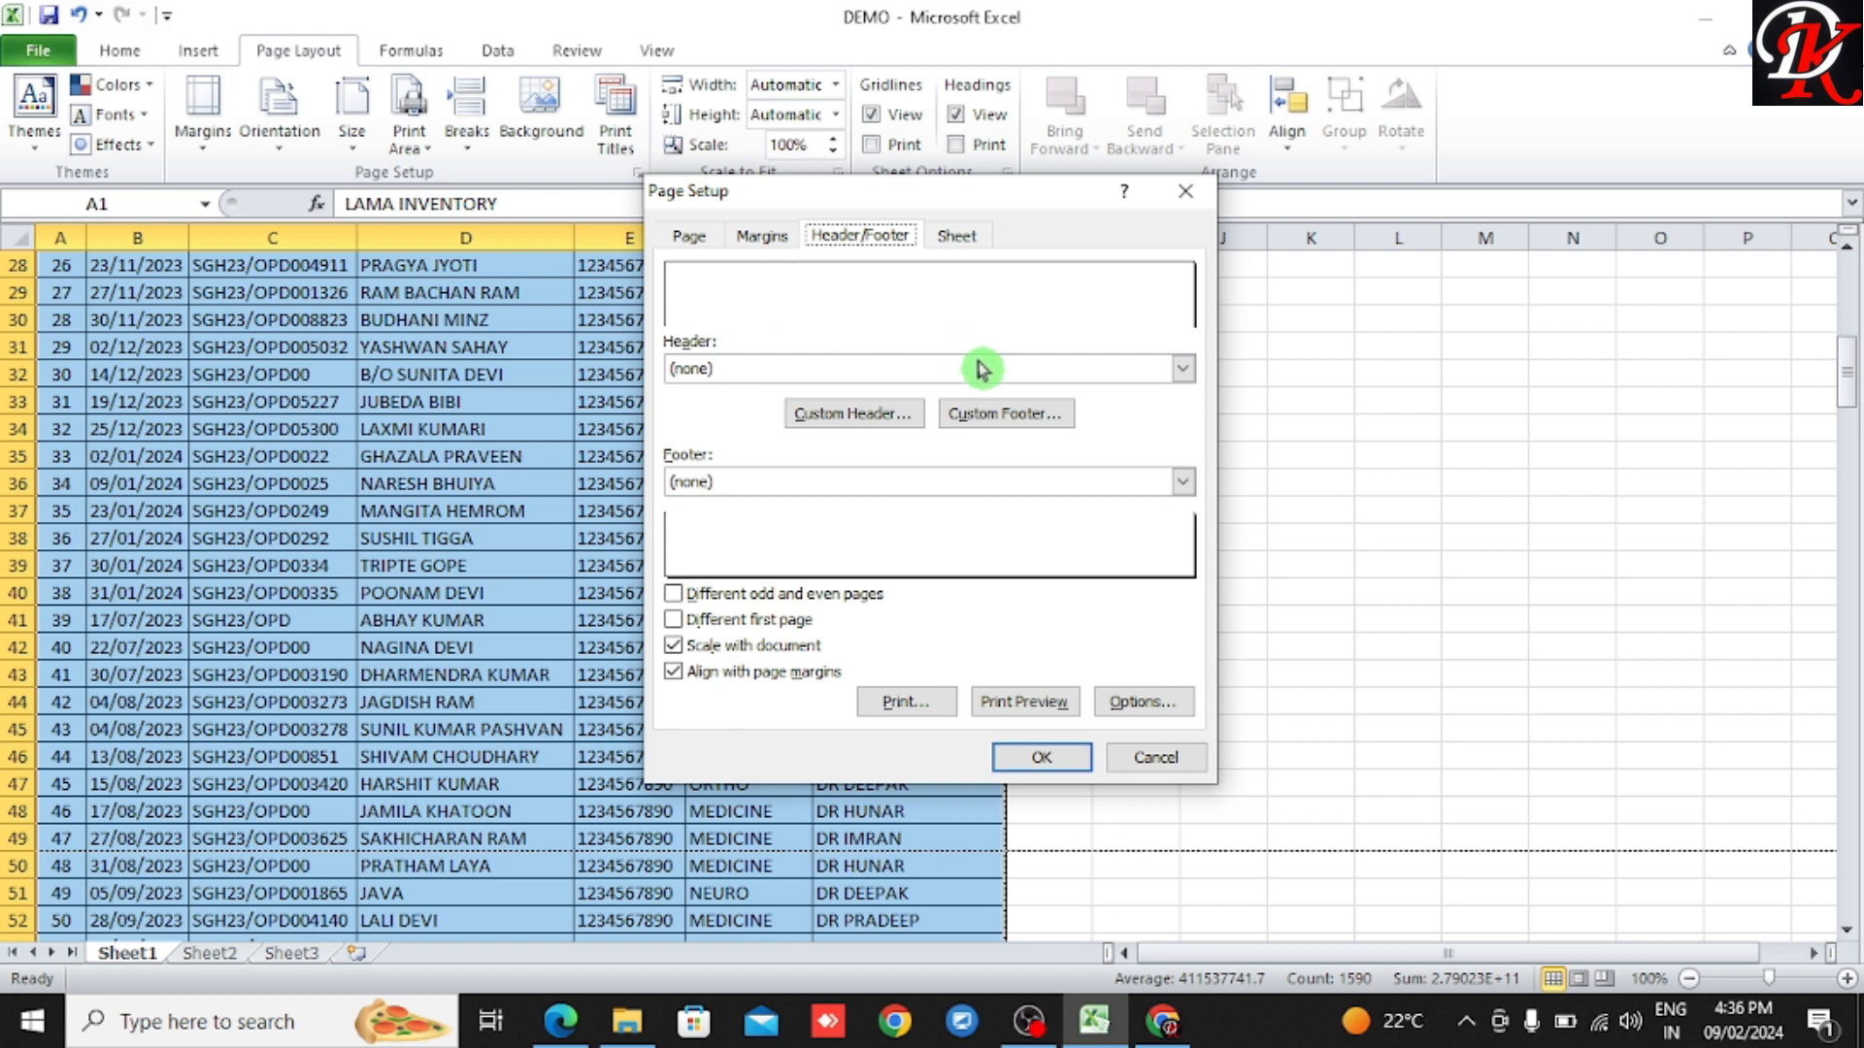
Step: Look through the preset options for the header and the footer, keeping both at (none)
{"action": "left_click", "coordinate": [1185, 370]}
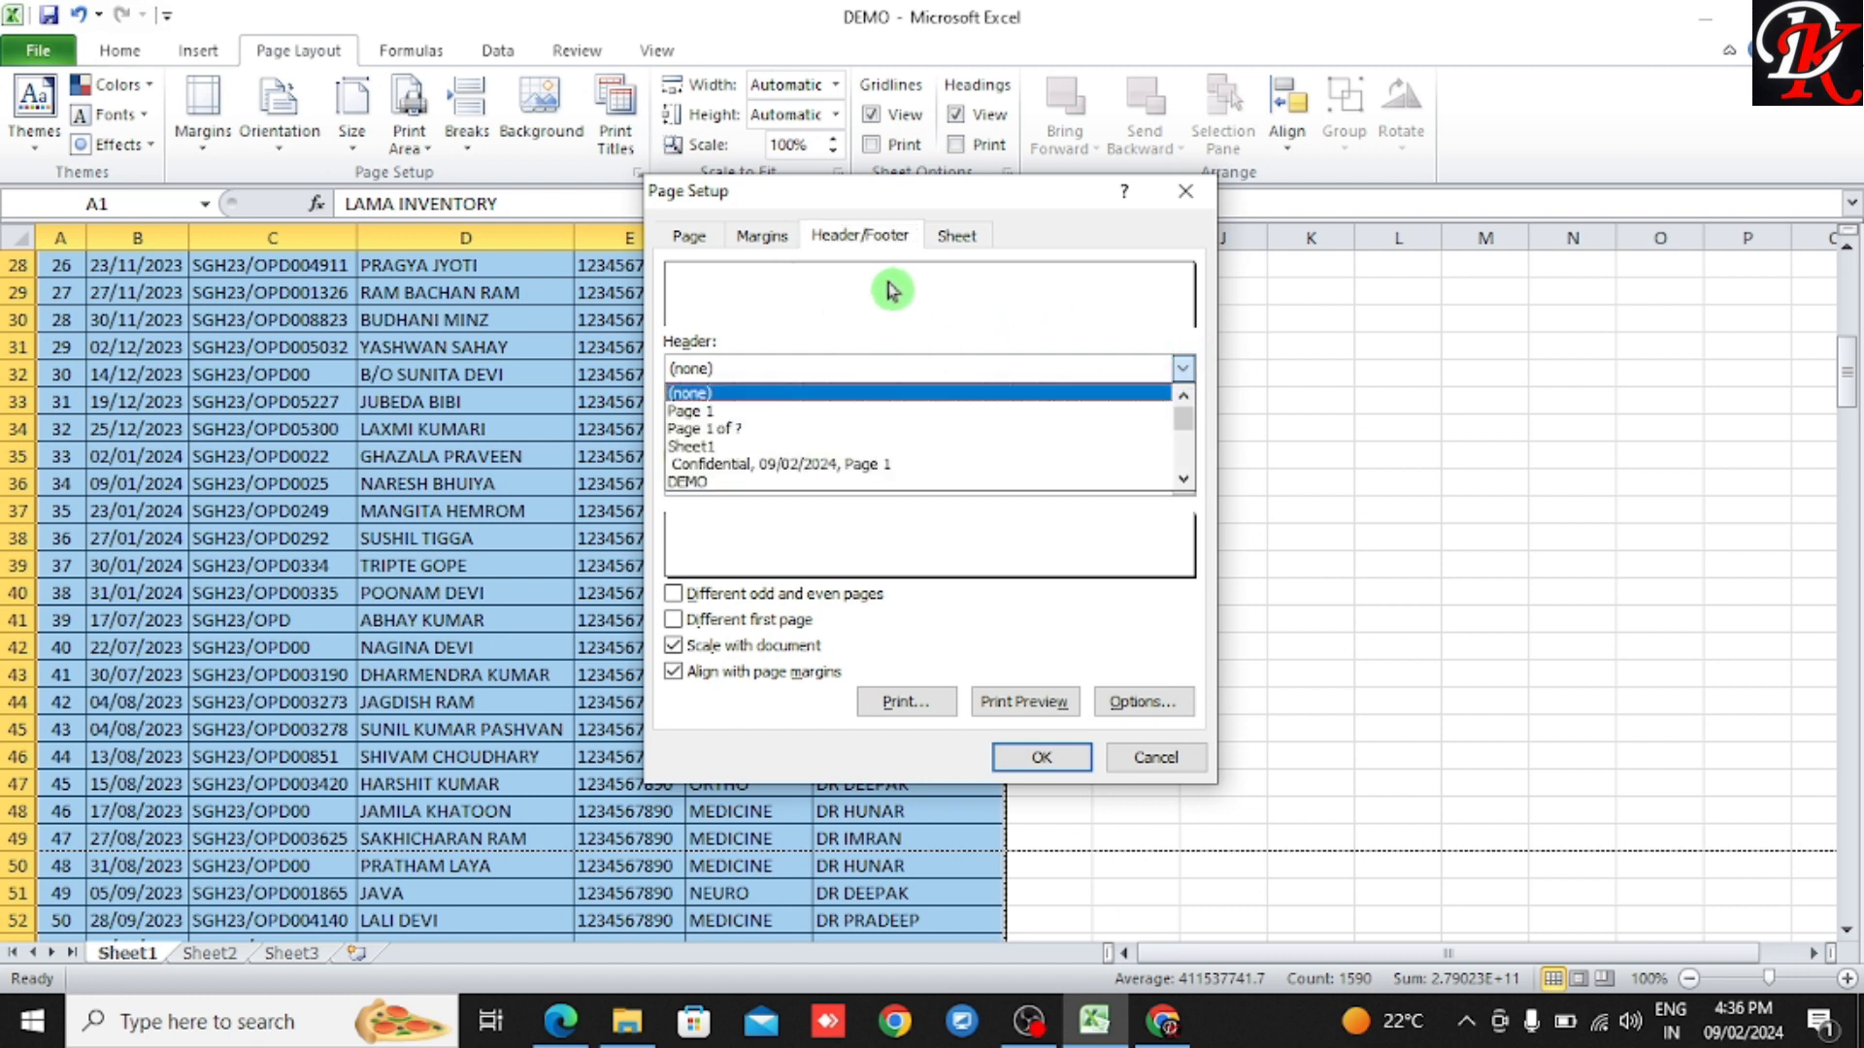
{"action": "left_click", "coordinate": [1077, 392]}
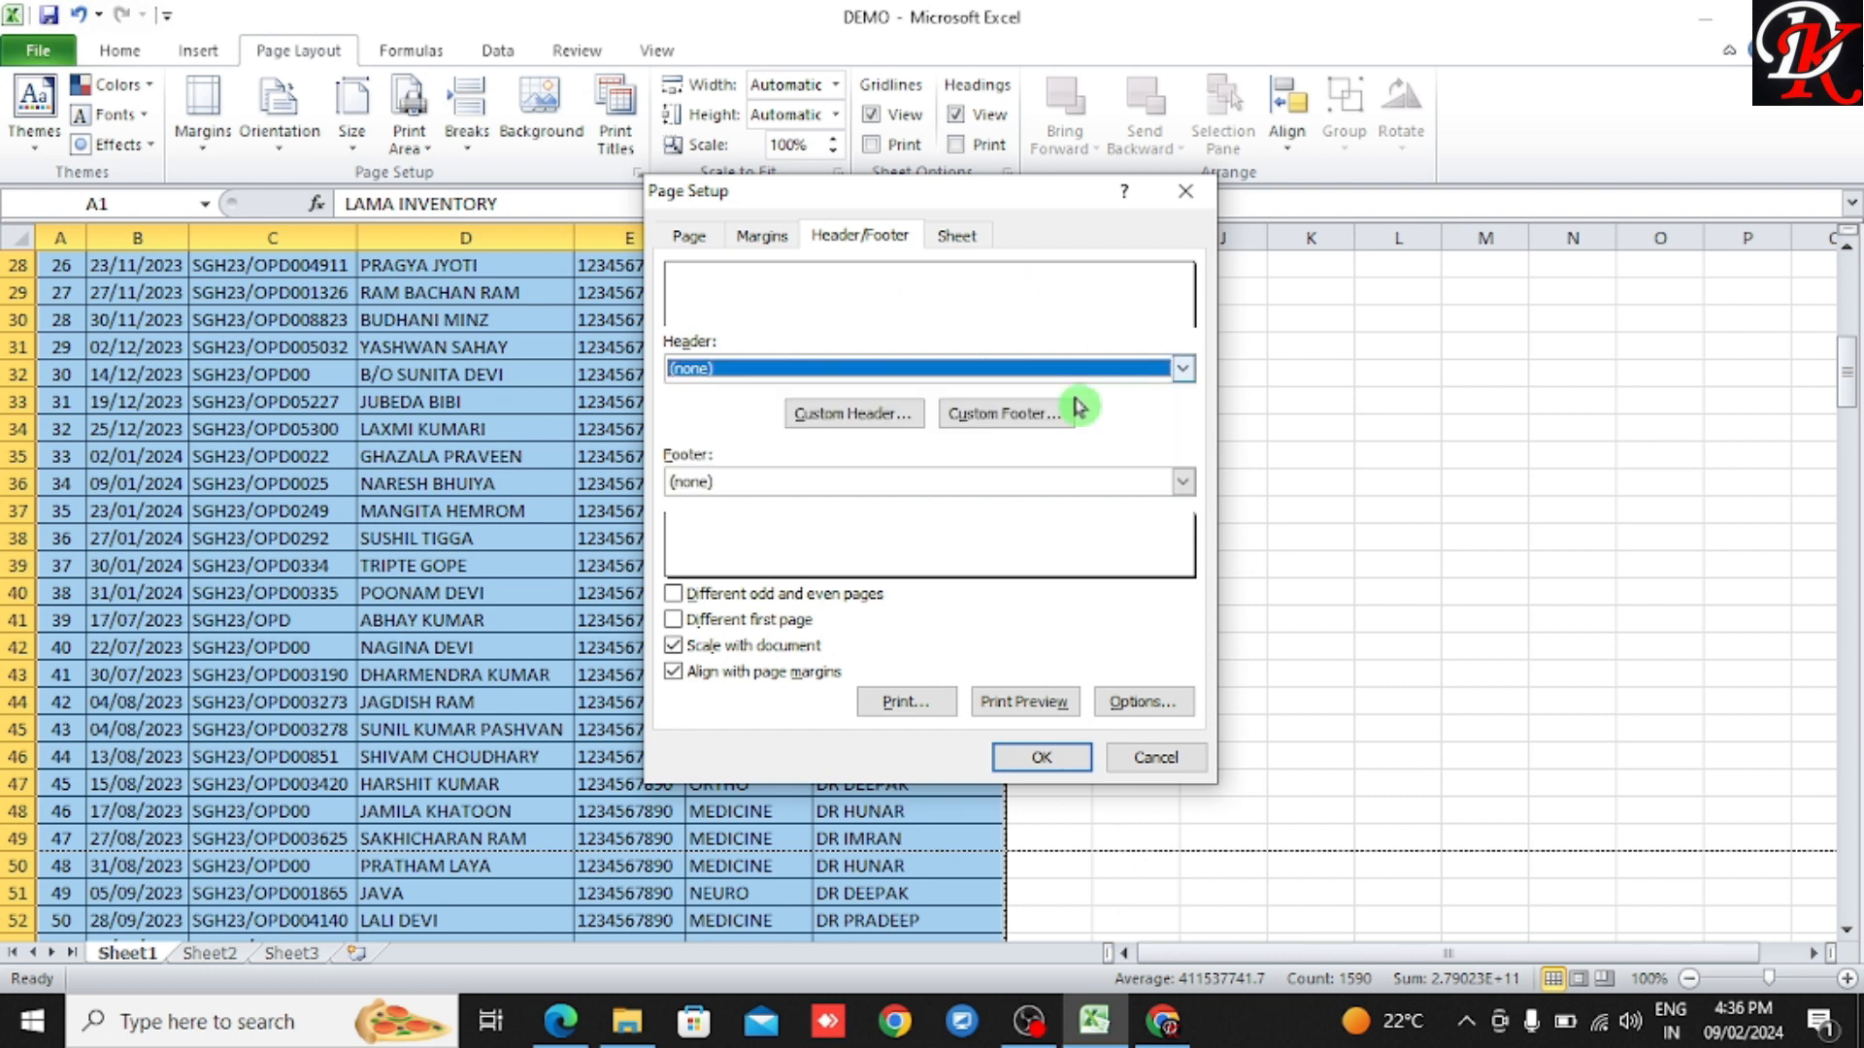
{"action": "left_click", "coordinate": [1184, 478]}
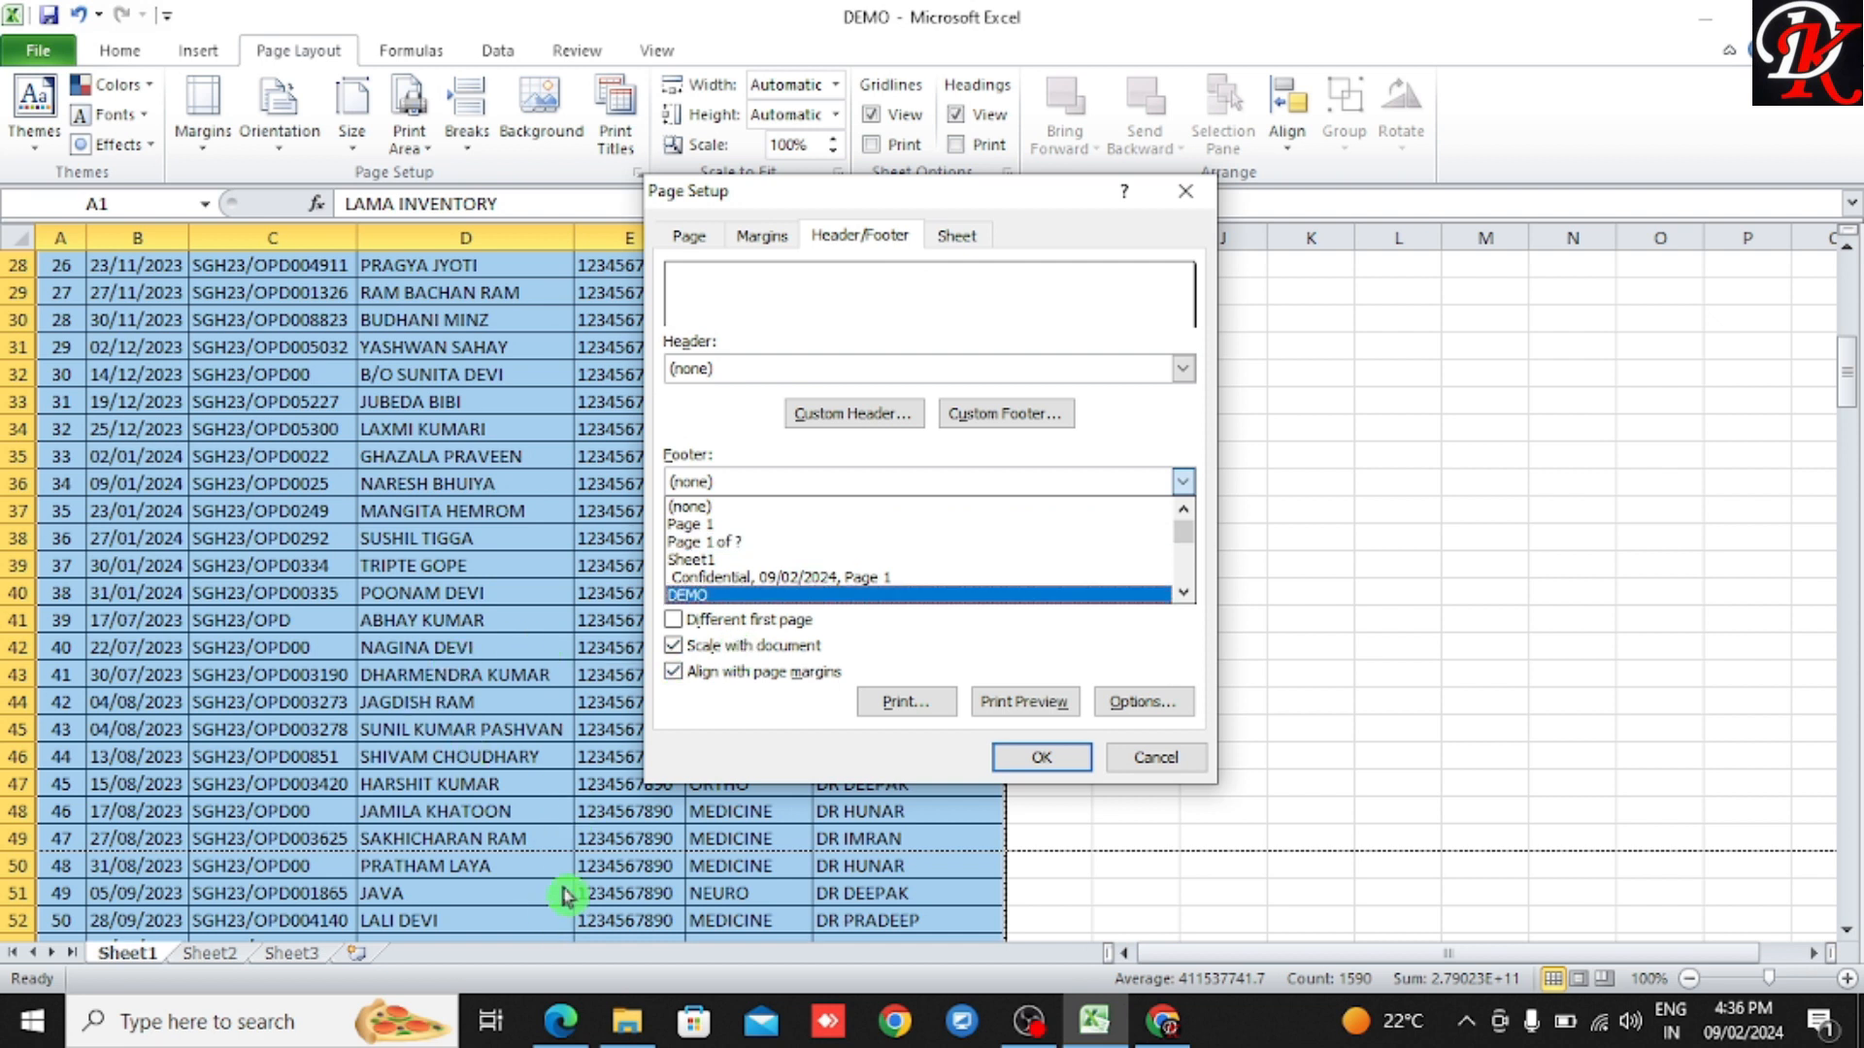
{"action": "left_click", "coordinate": [1138, 436]}
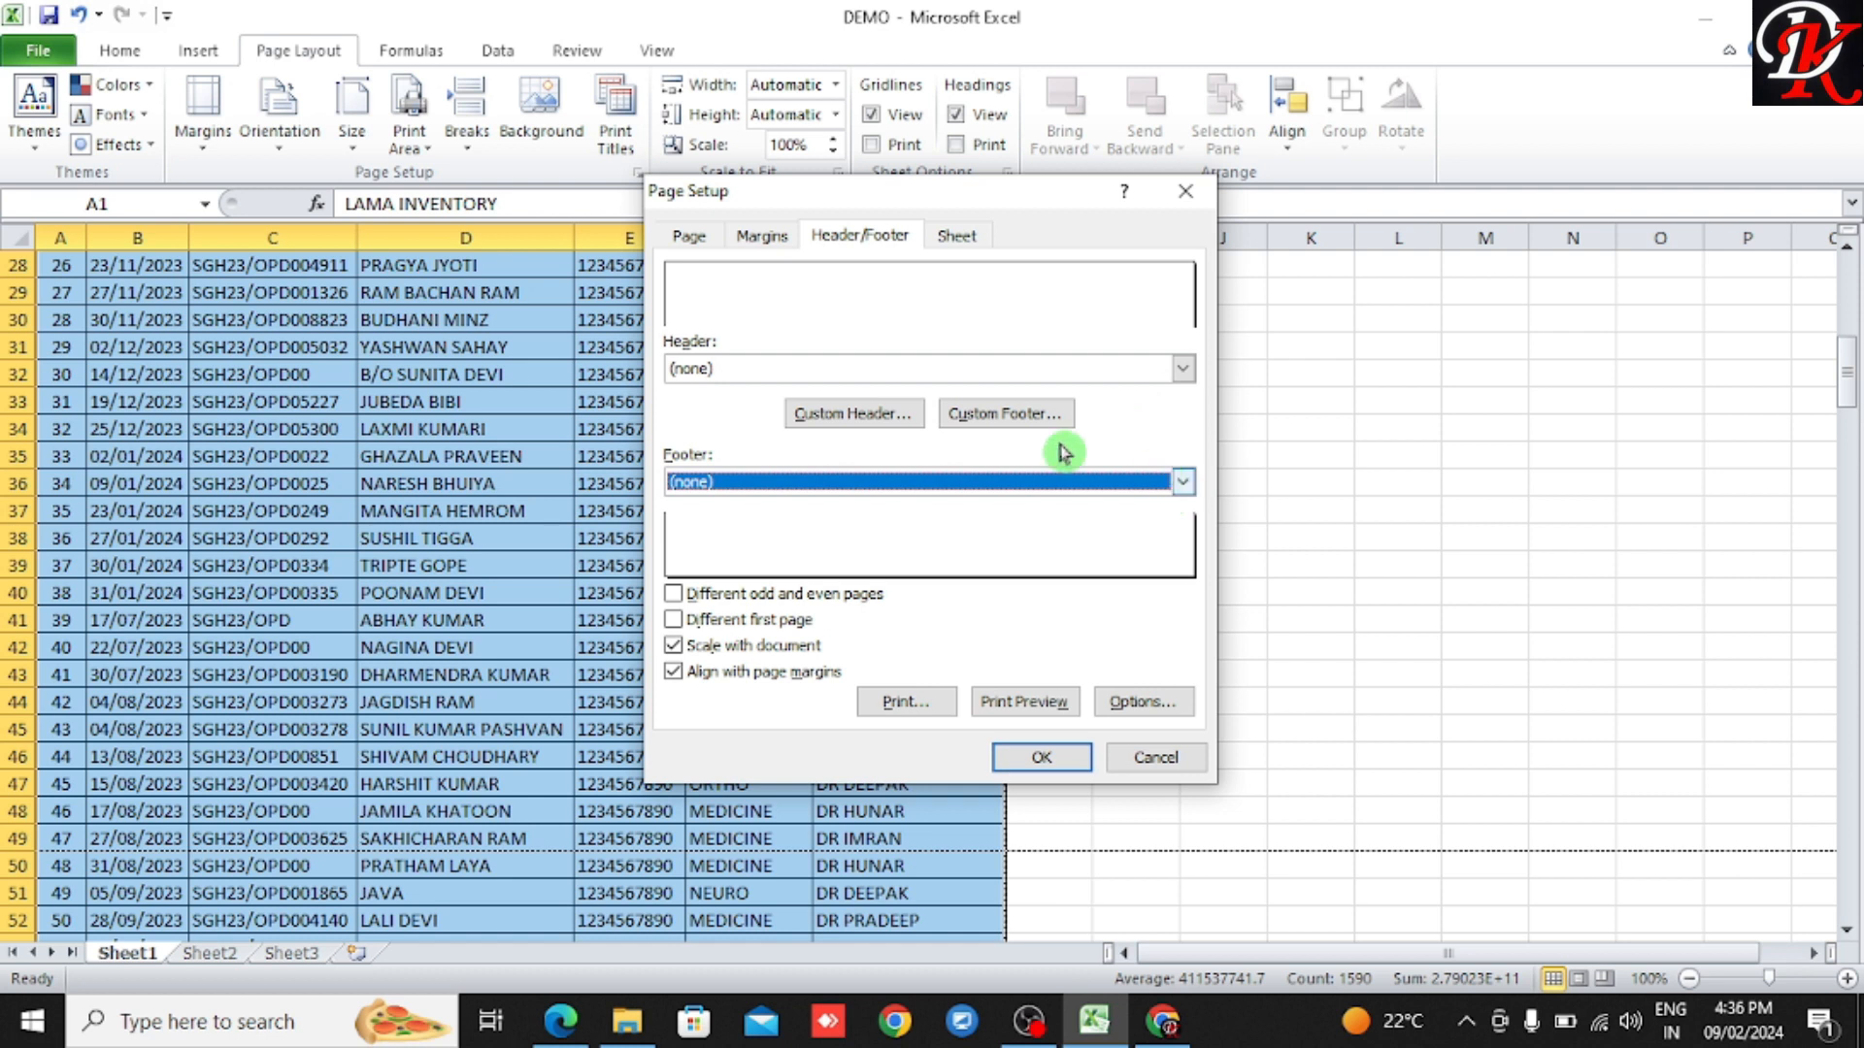
Step: Set the sheet's header to the "Page 1" preset
{"action": "left_click", "coordinate": [1184, 370]}
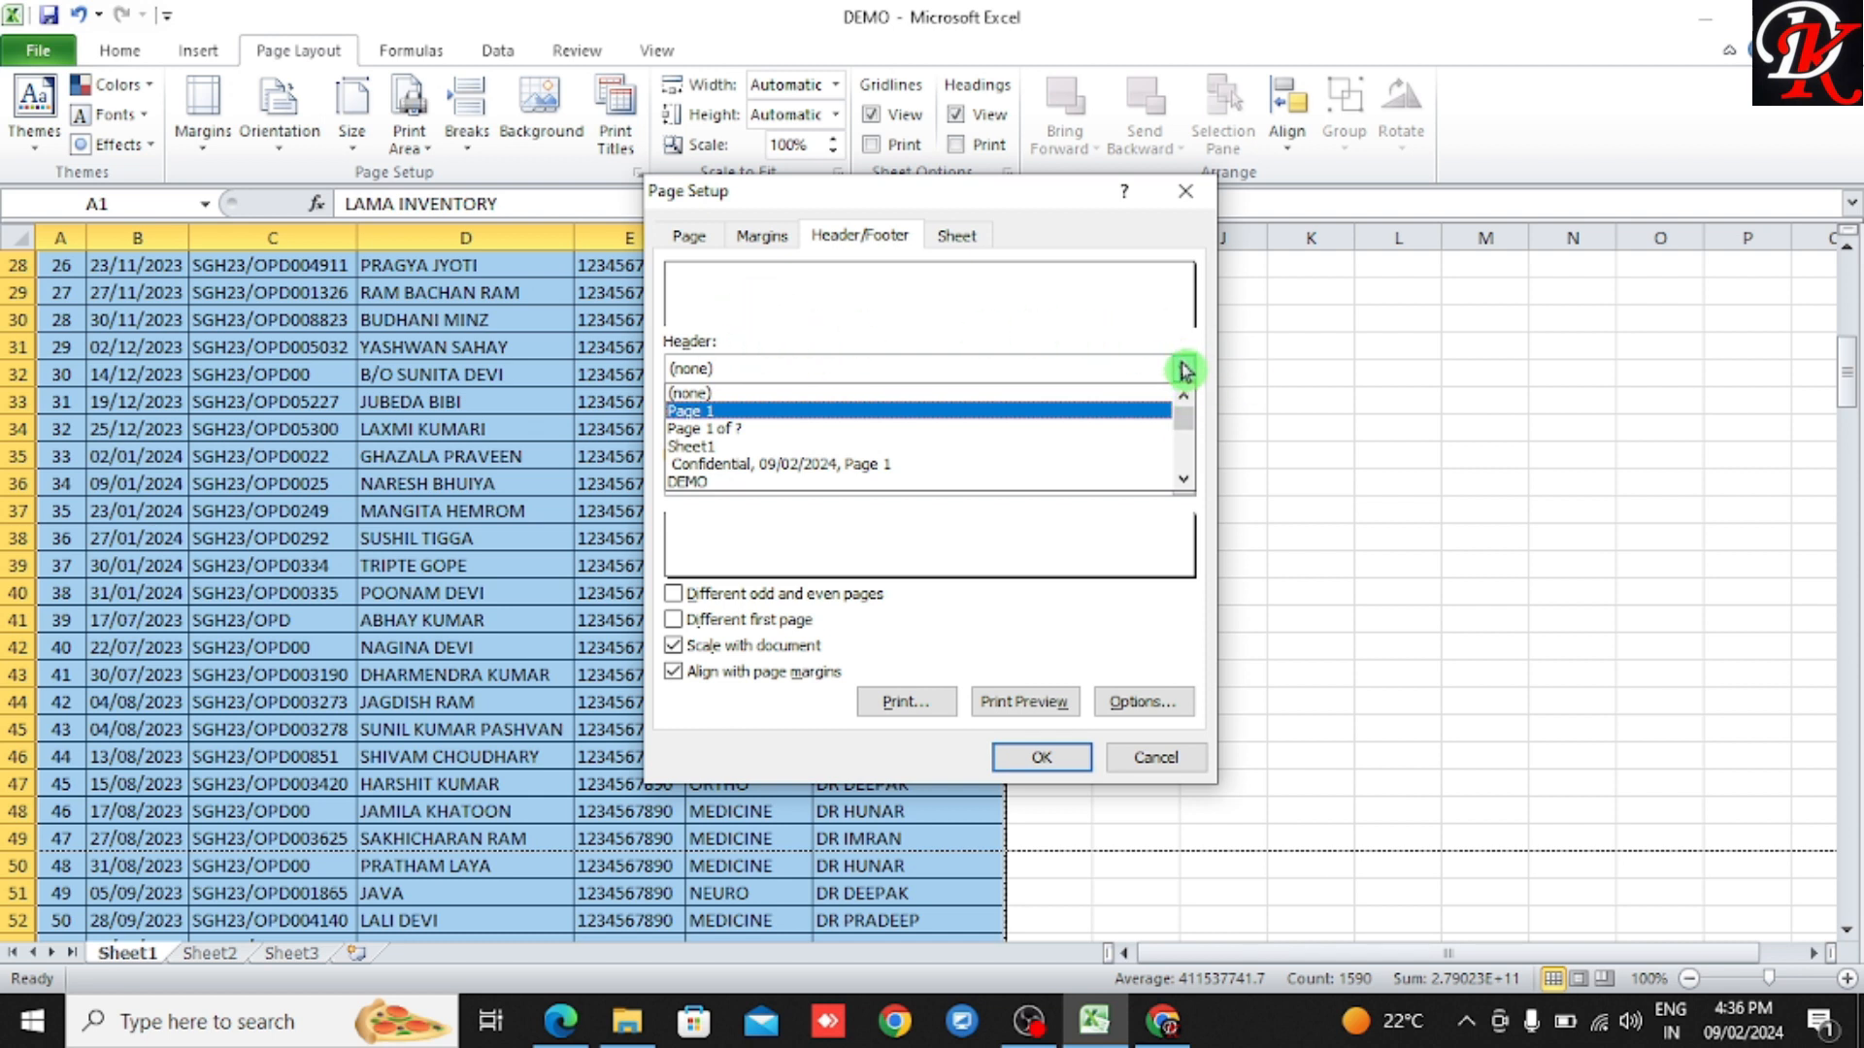
{"action": "left_click", "coordinate": [852, 411]}
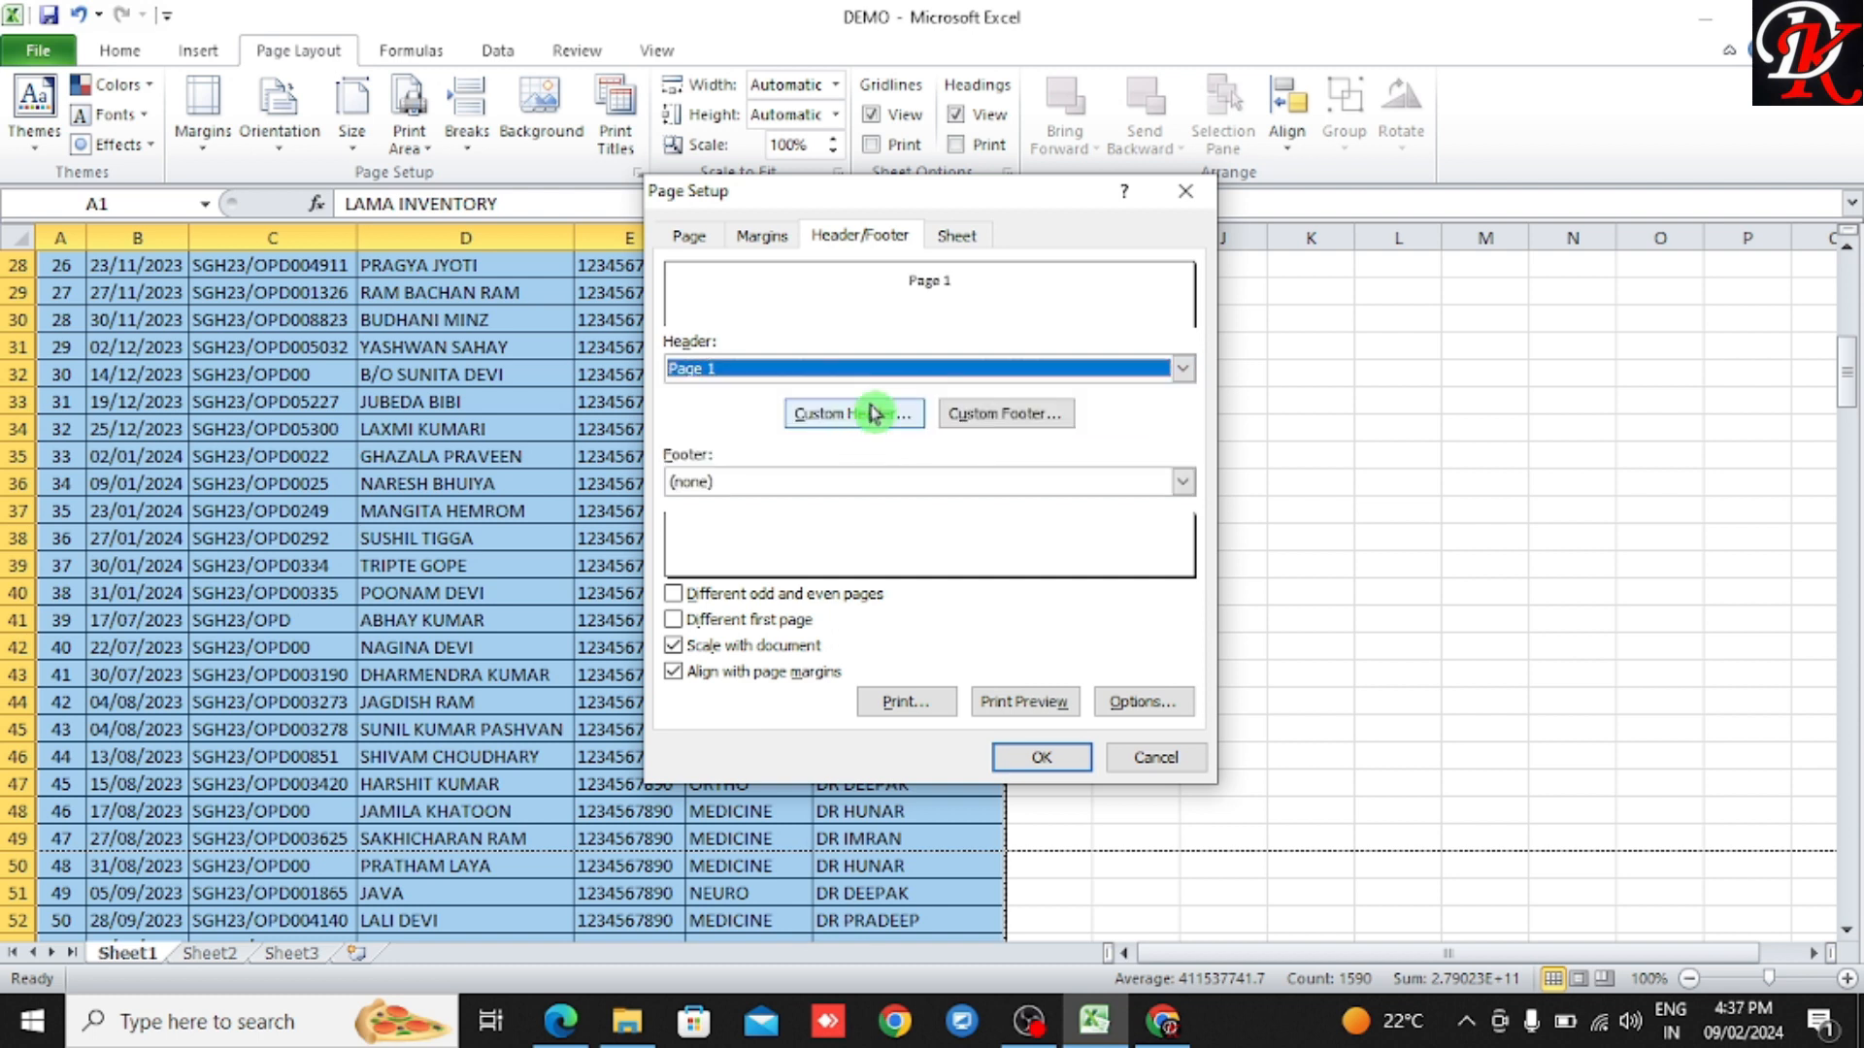
{"action": "left_click", "coordinate": [1186, 369]}
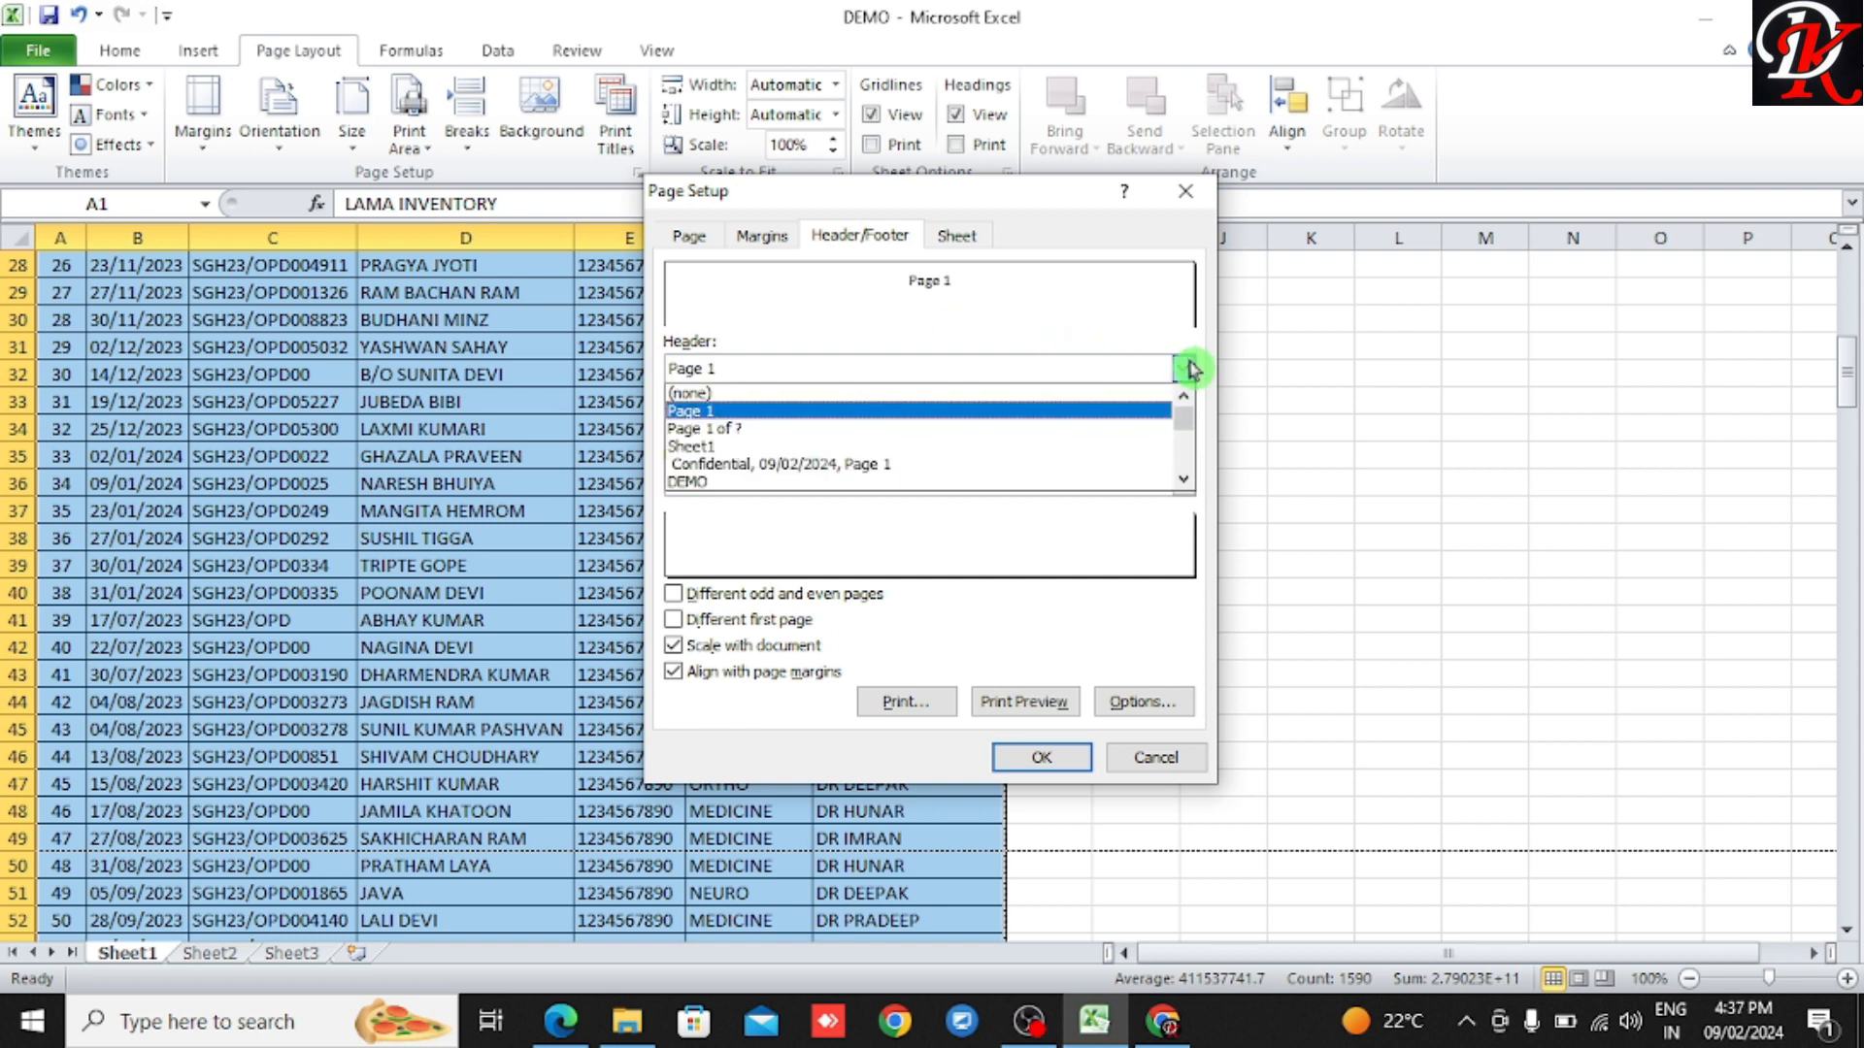
{"action": "left_click", "coordinate": [1144, 415]}
Step: Set the sheet's header to the "Page 1 of ?" preset and check it in the print preview
{"action": "left_click", "coordinate": [1185, 372]}
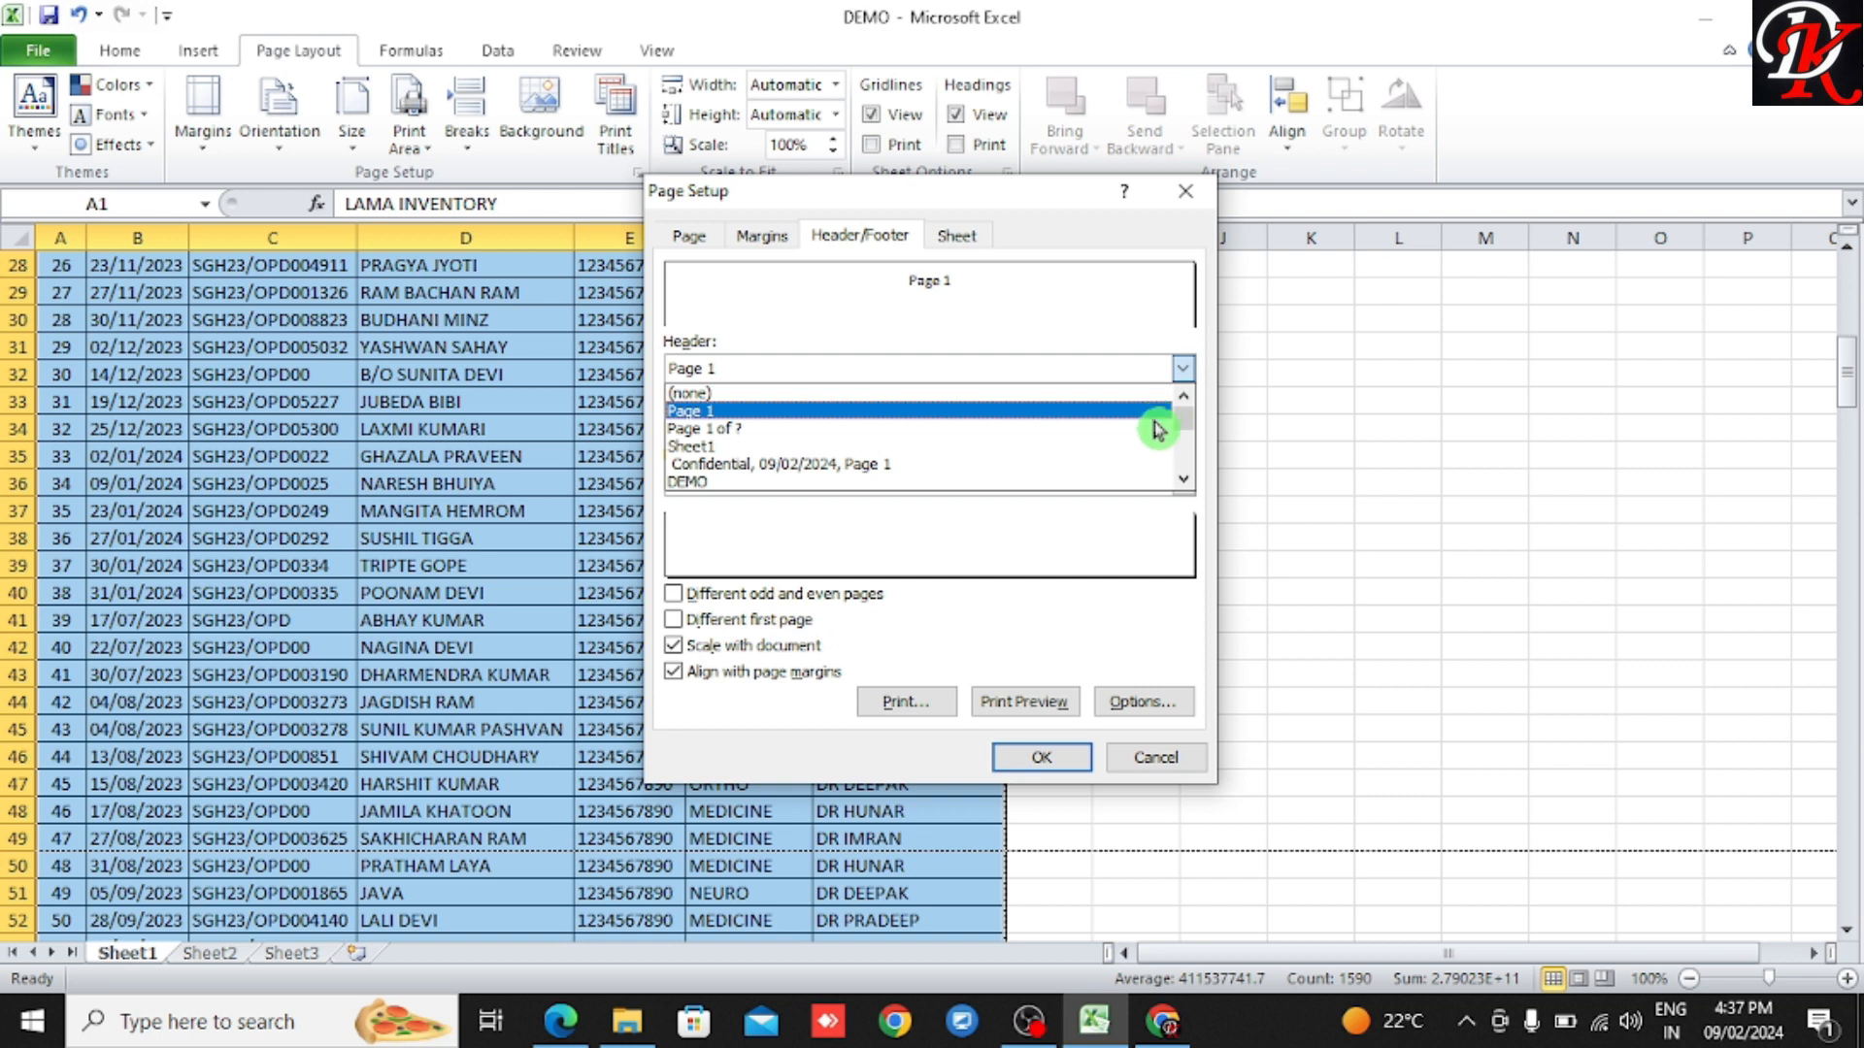
{"action": "left_click", "coordinate": [1155, 437]}
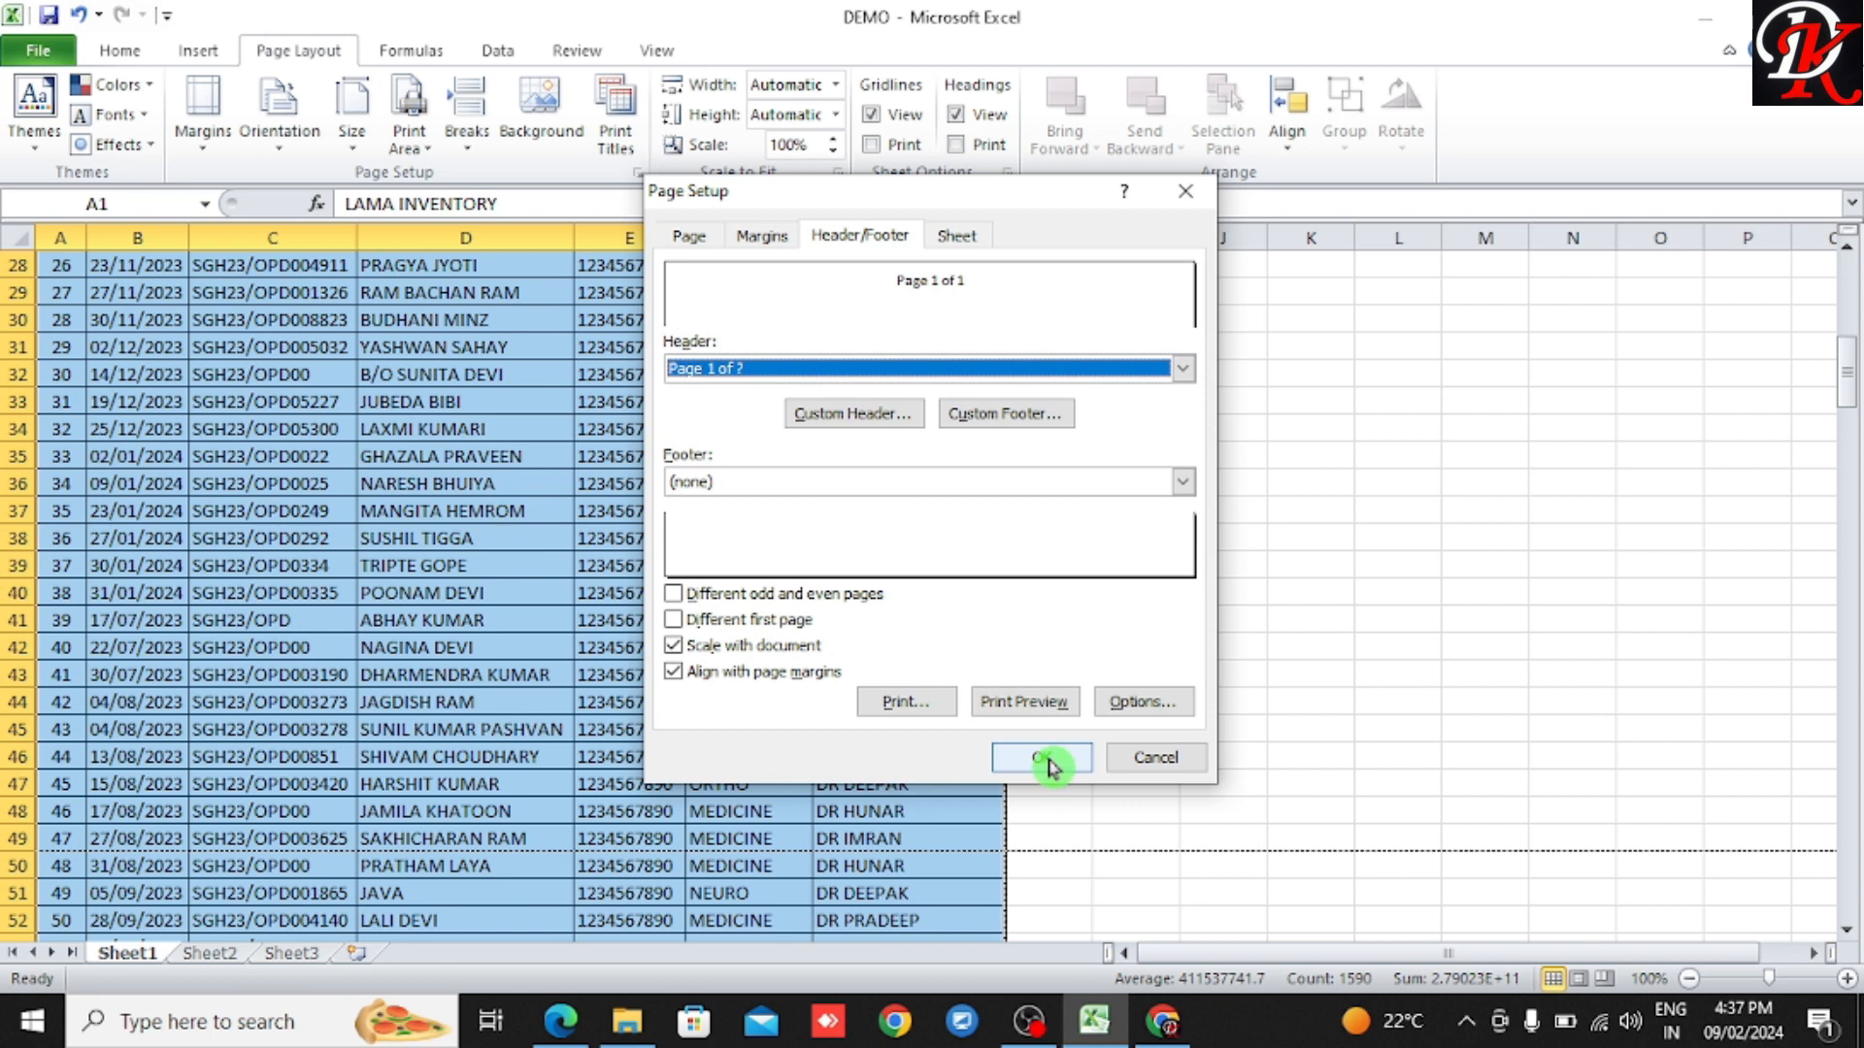
{"action": "left_click", "coordinate": [1035, 704]}
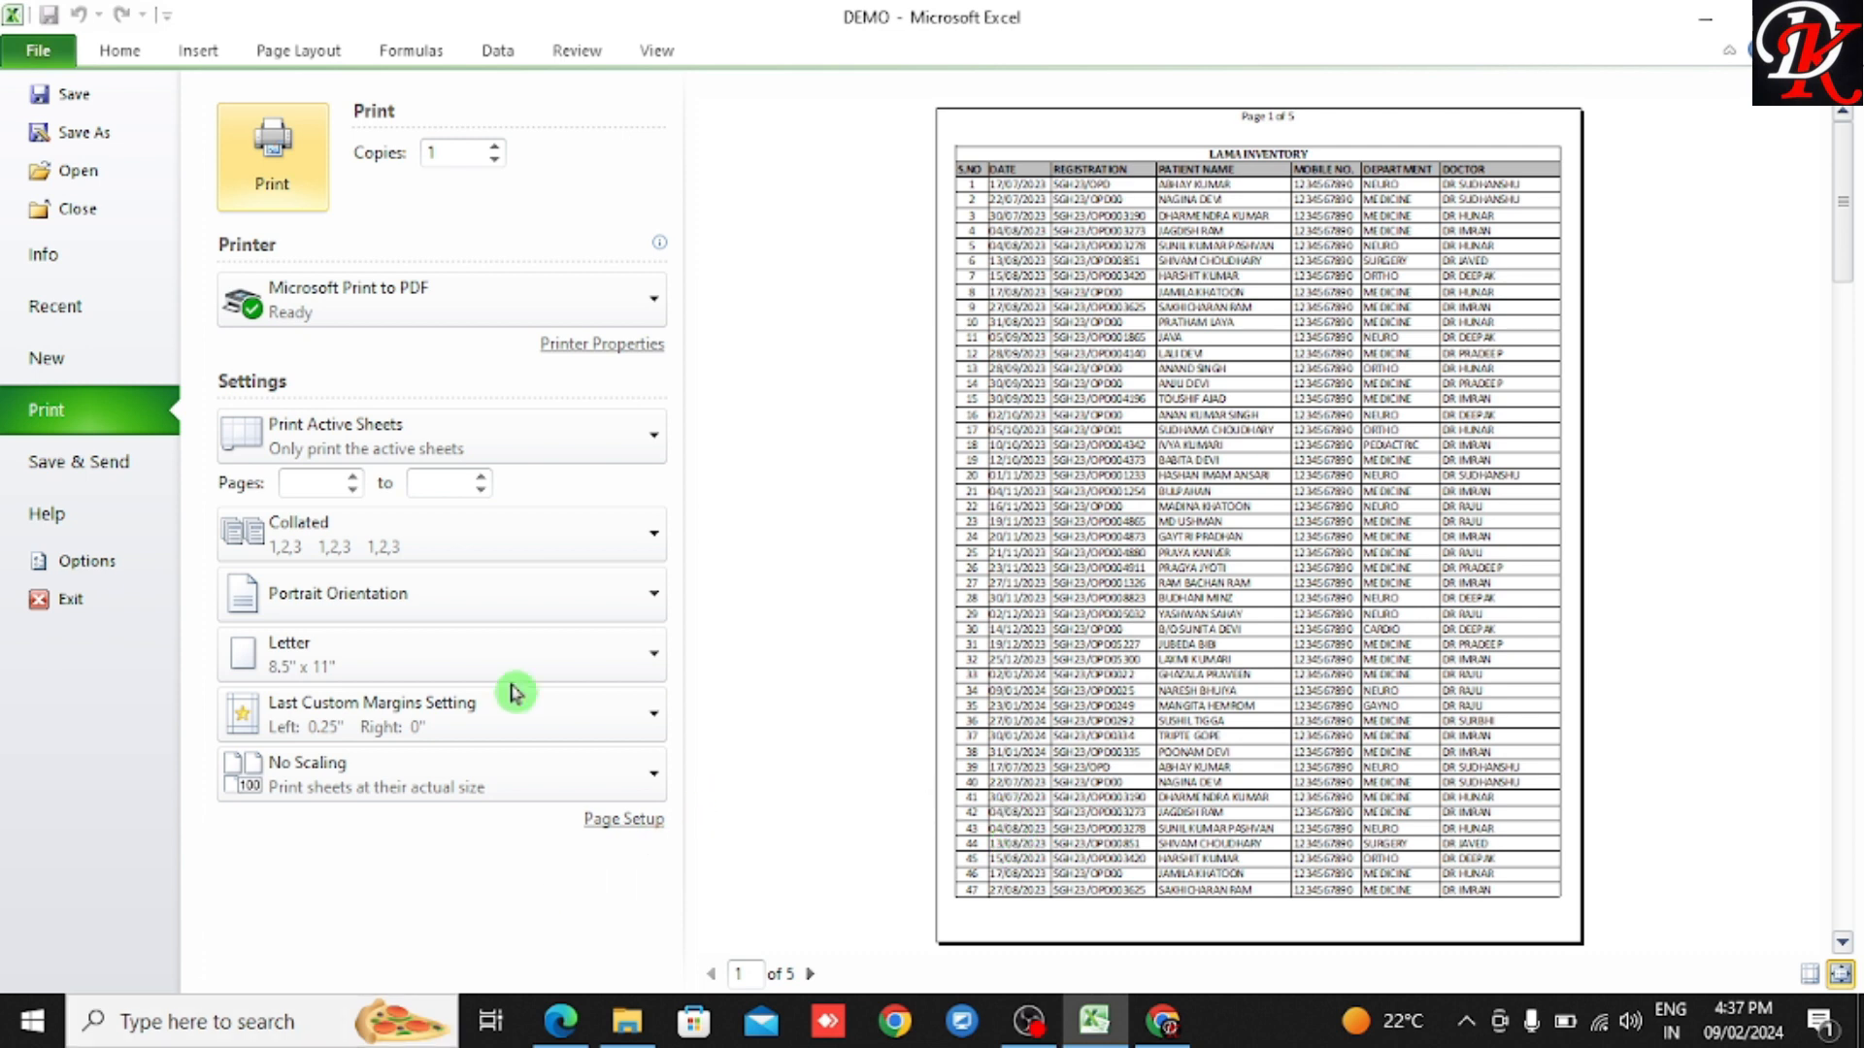
{"action": "left_click", "coordinate": [309, 49]}
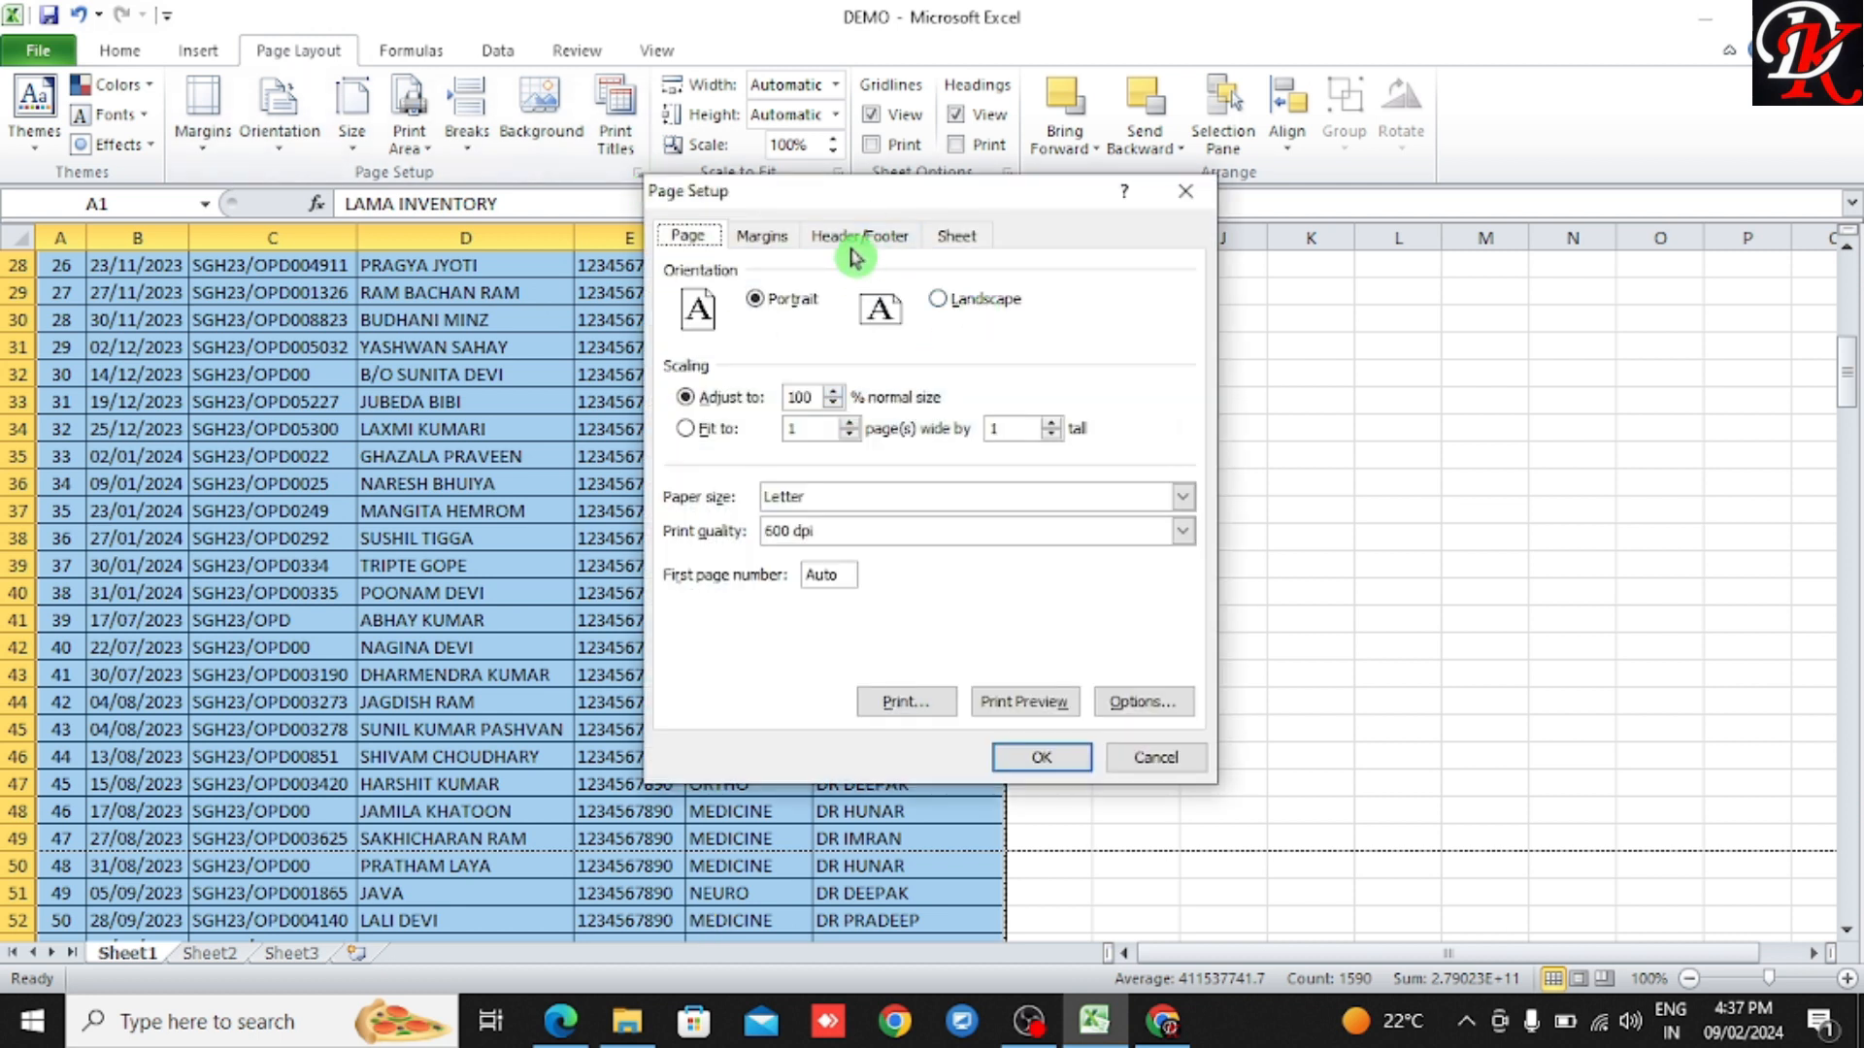
Step: Set the header to (none) and the footer to the "Page 1 of ?" preset in the Page Setup, and open the print preview
{"action": "left_click", "coordinate": [857, 242]}
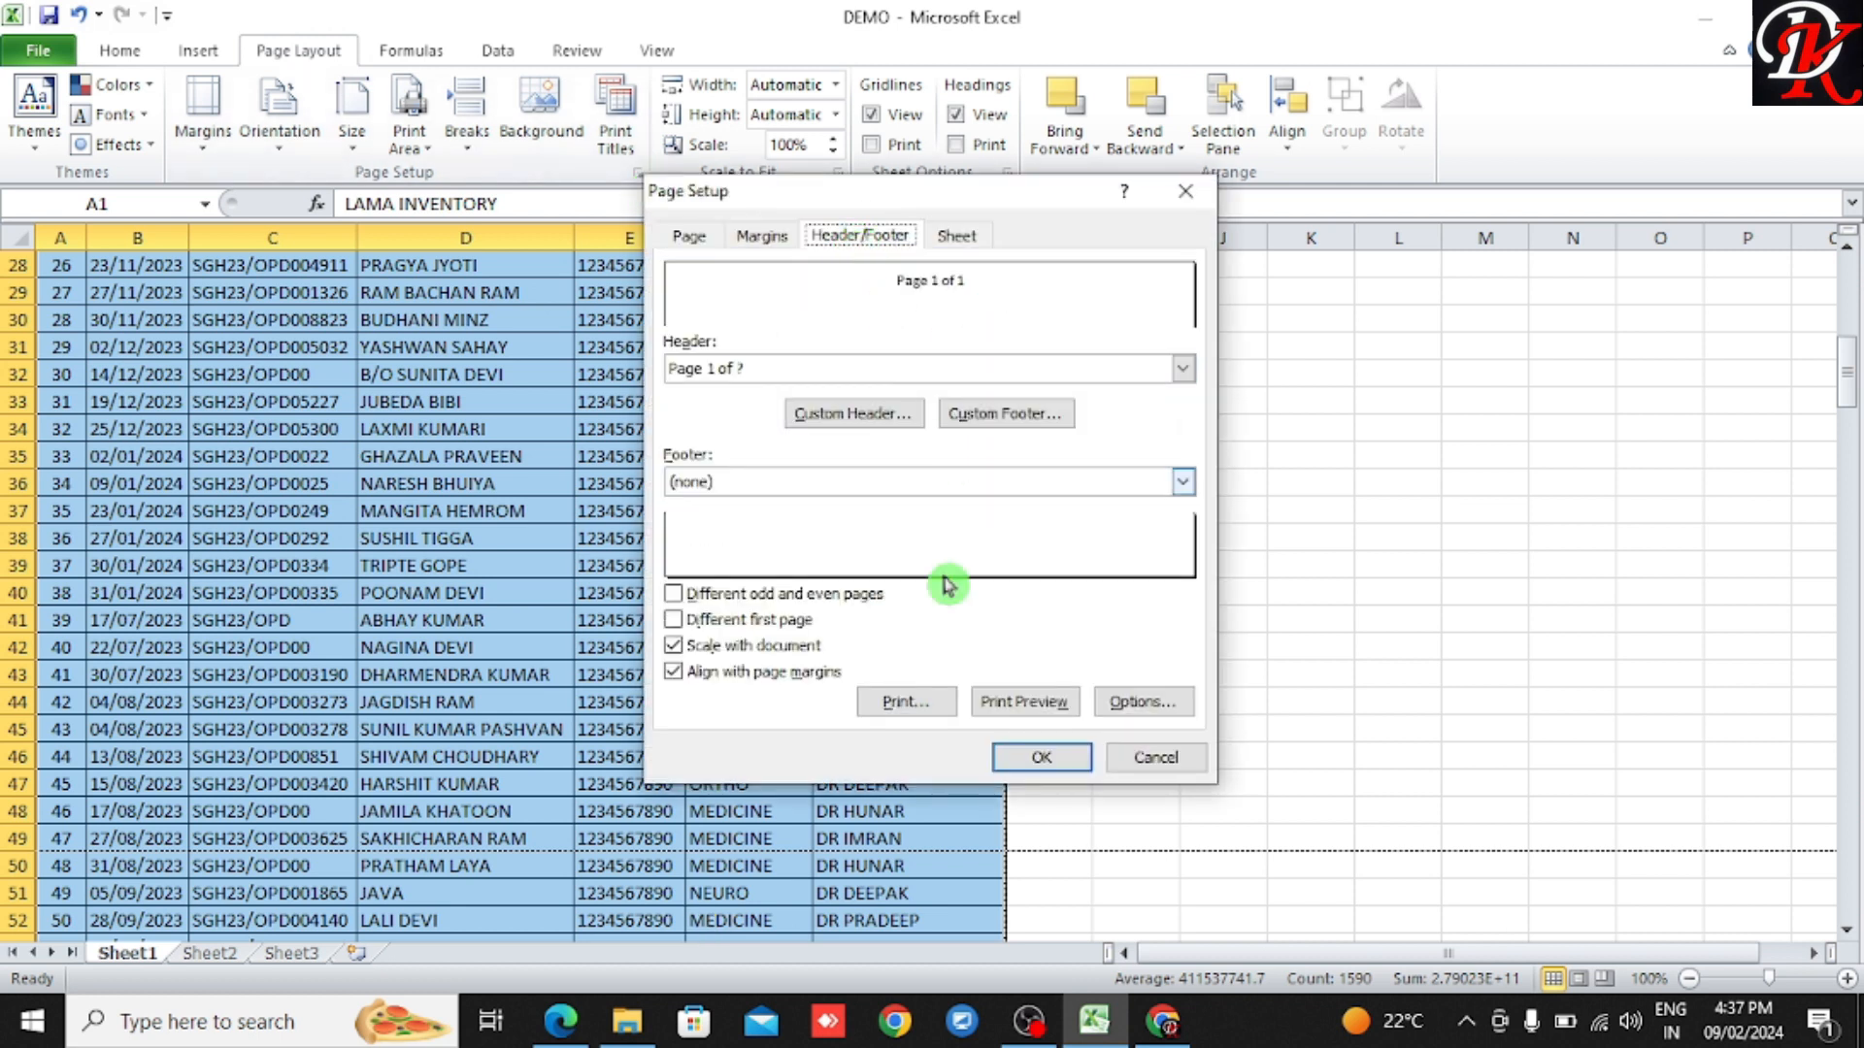
{"action": "left_click", "coordinate": [1184, 369]}
{"action": "scroll", "coordinate": [1118, 428], "scroll_direction": "down", "scroll_amount": 3}
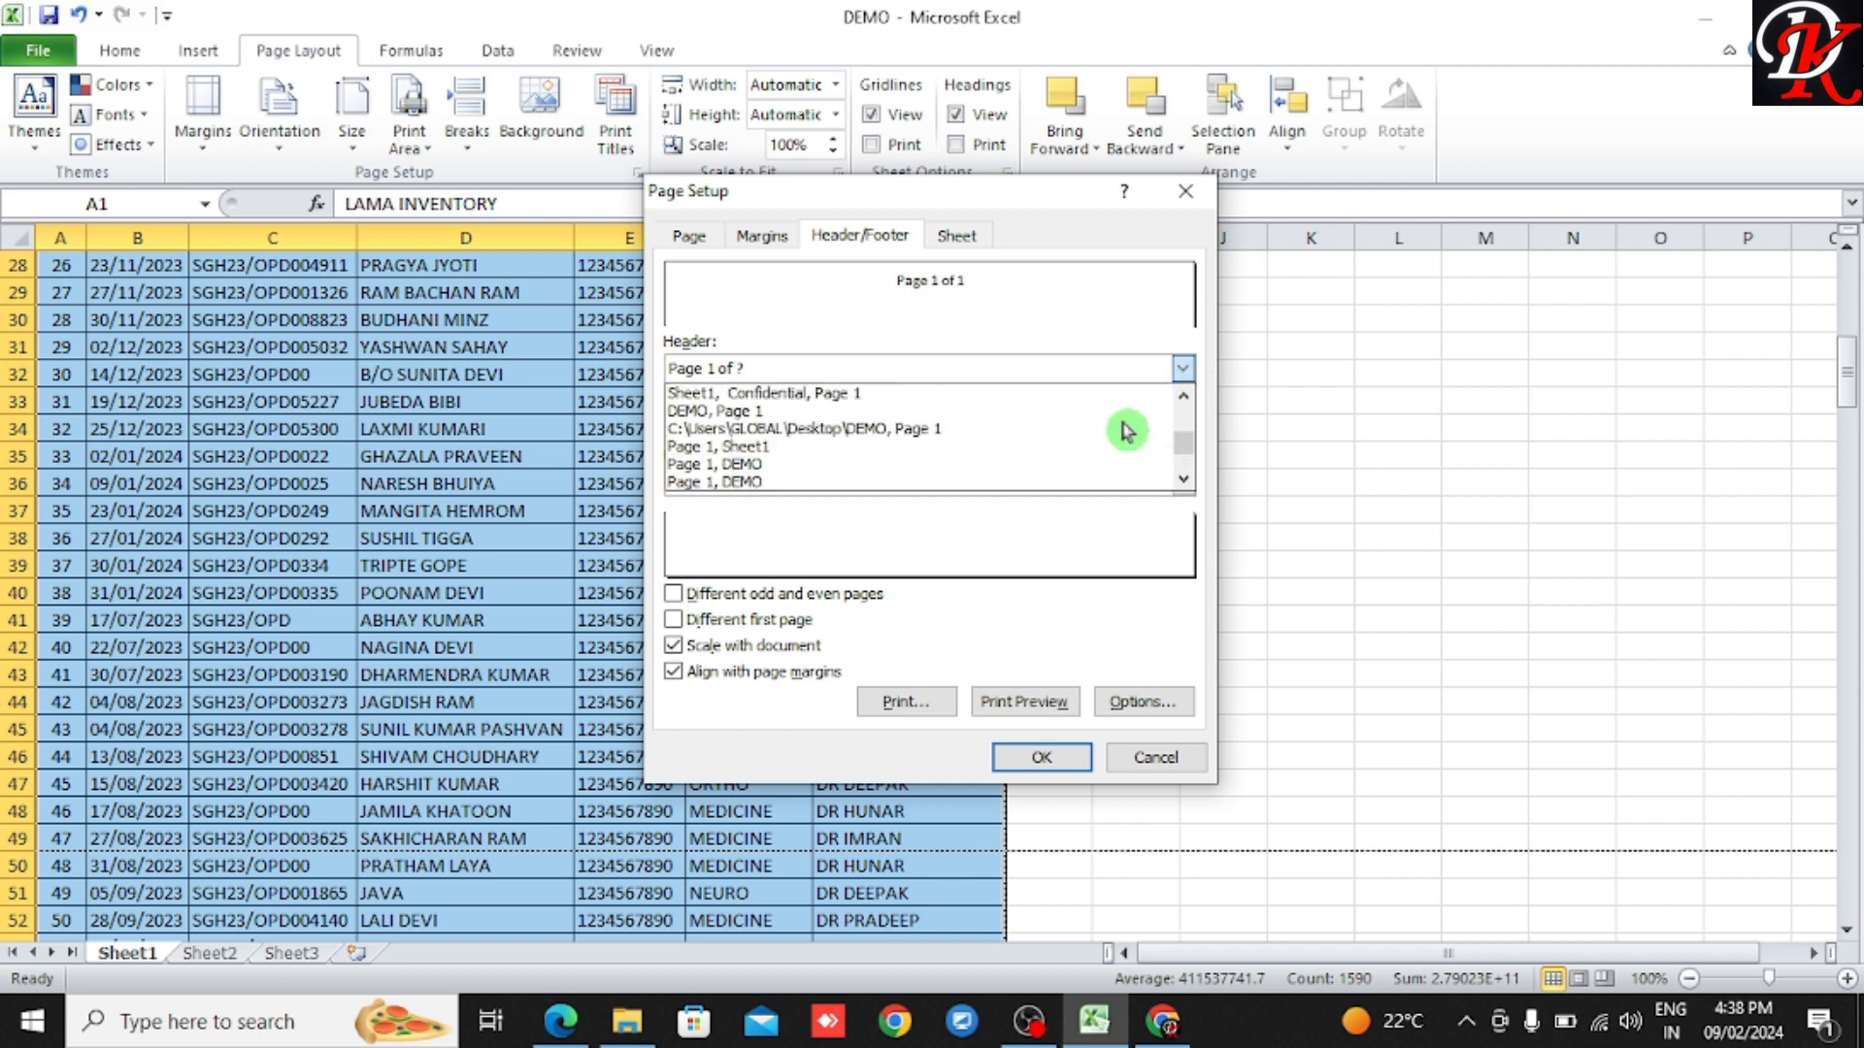
{"action": "scroll", "coordinate": [1119, 428], "scroll_direction": "up", "scroll_amount": 4}
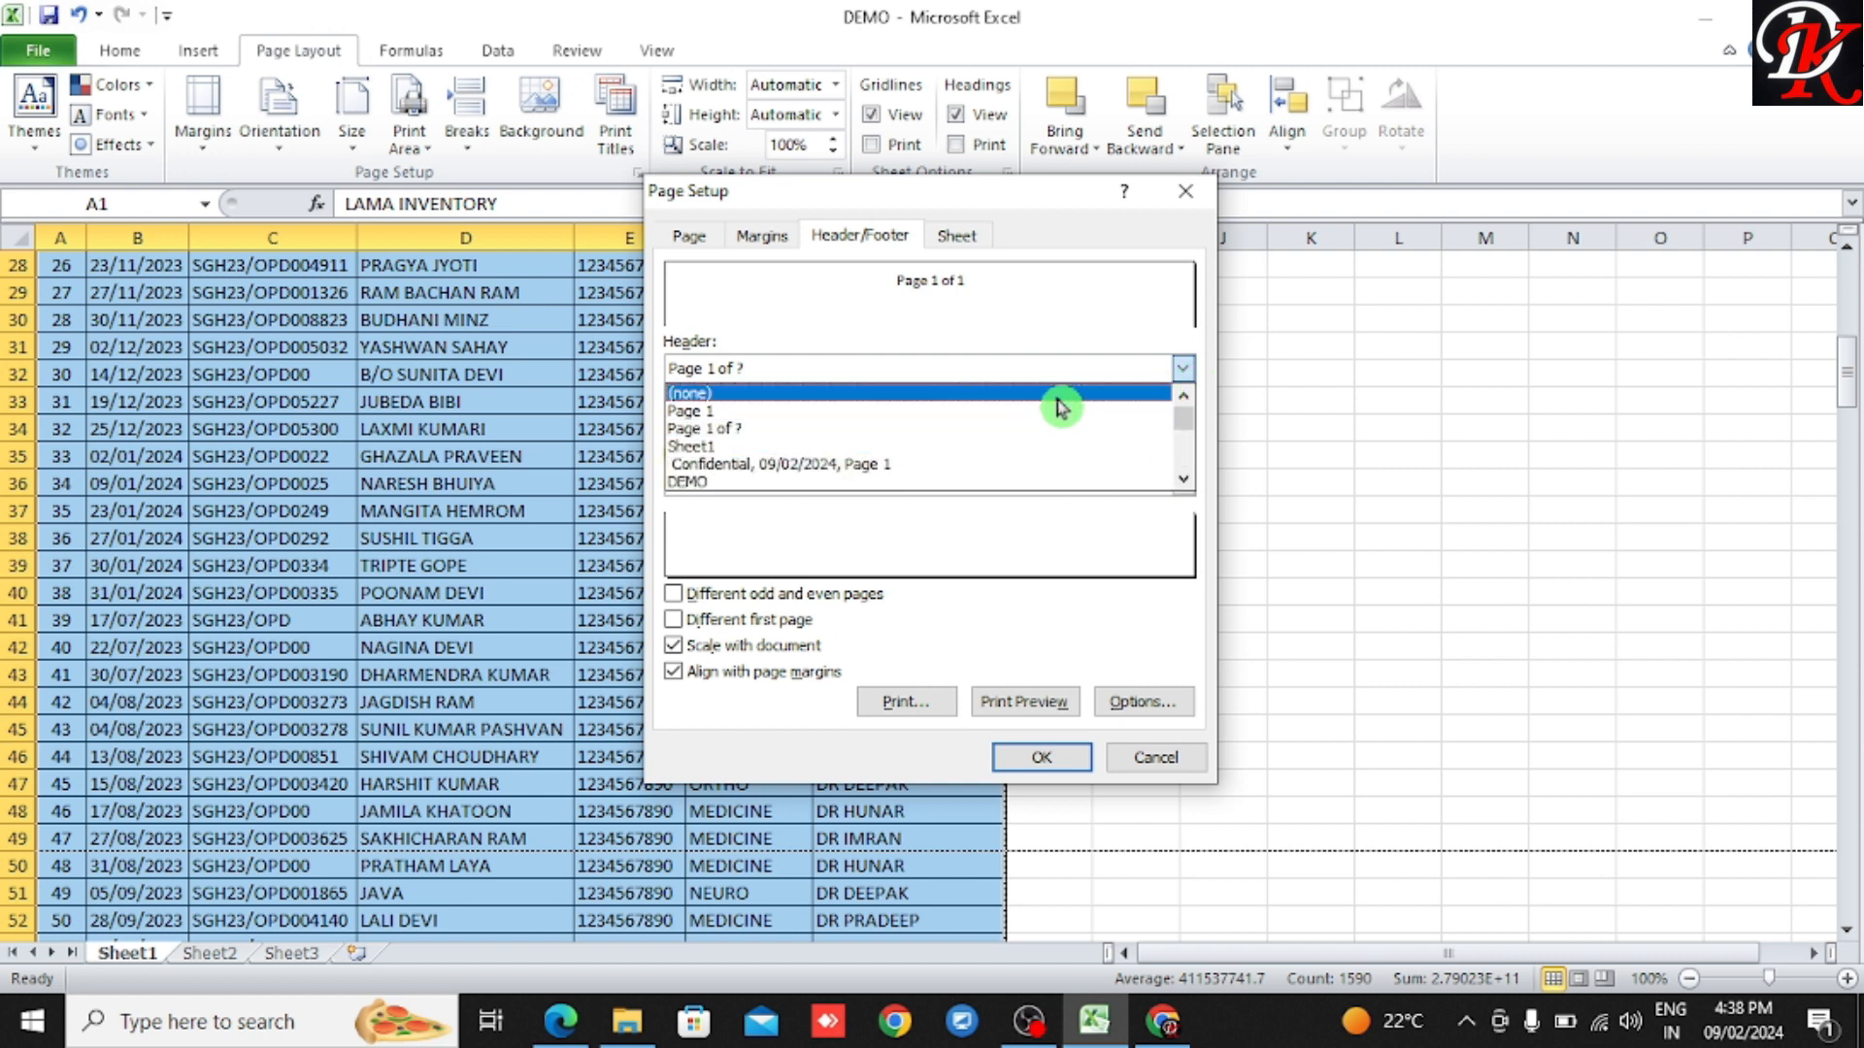
{"action": "left_click", "coordinate": [1063, 395]}
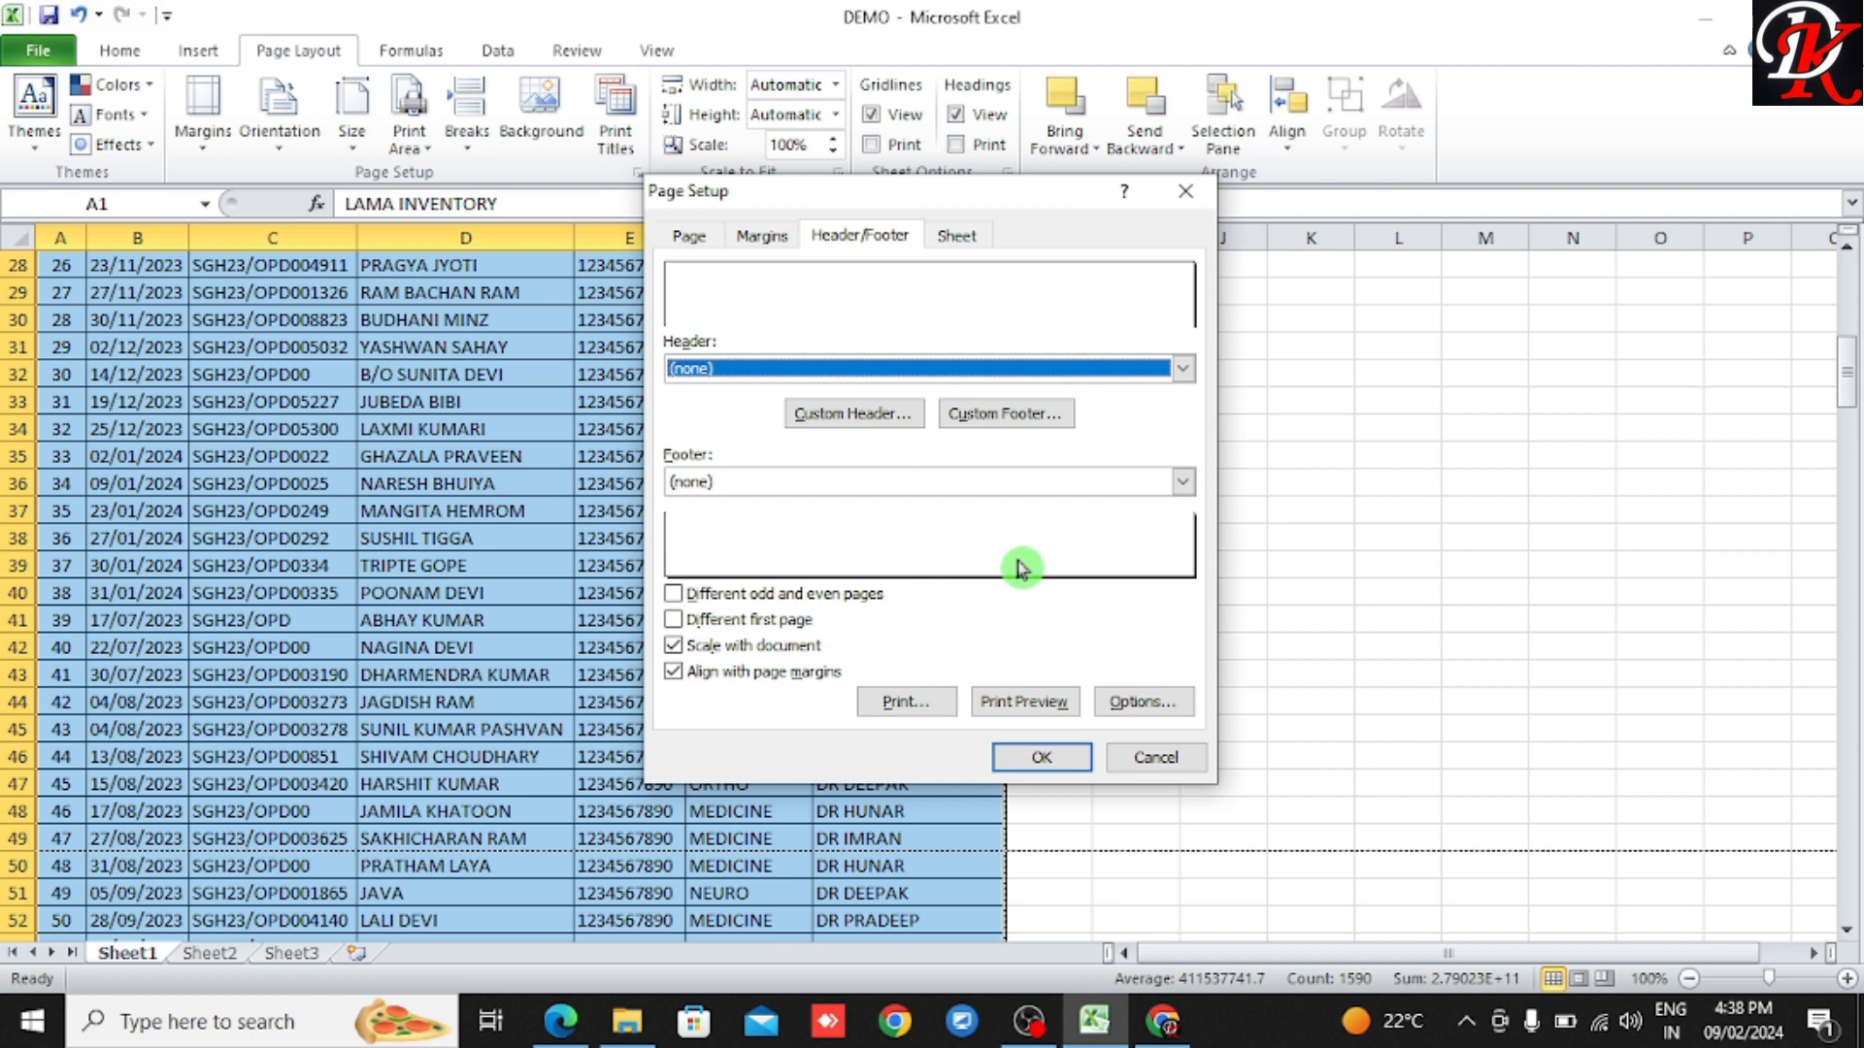
{"action": "left_click", "coordinate": [1183, 482]}
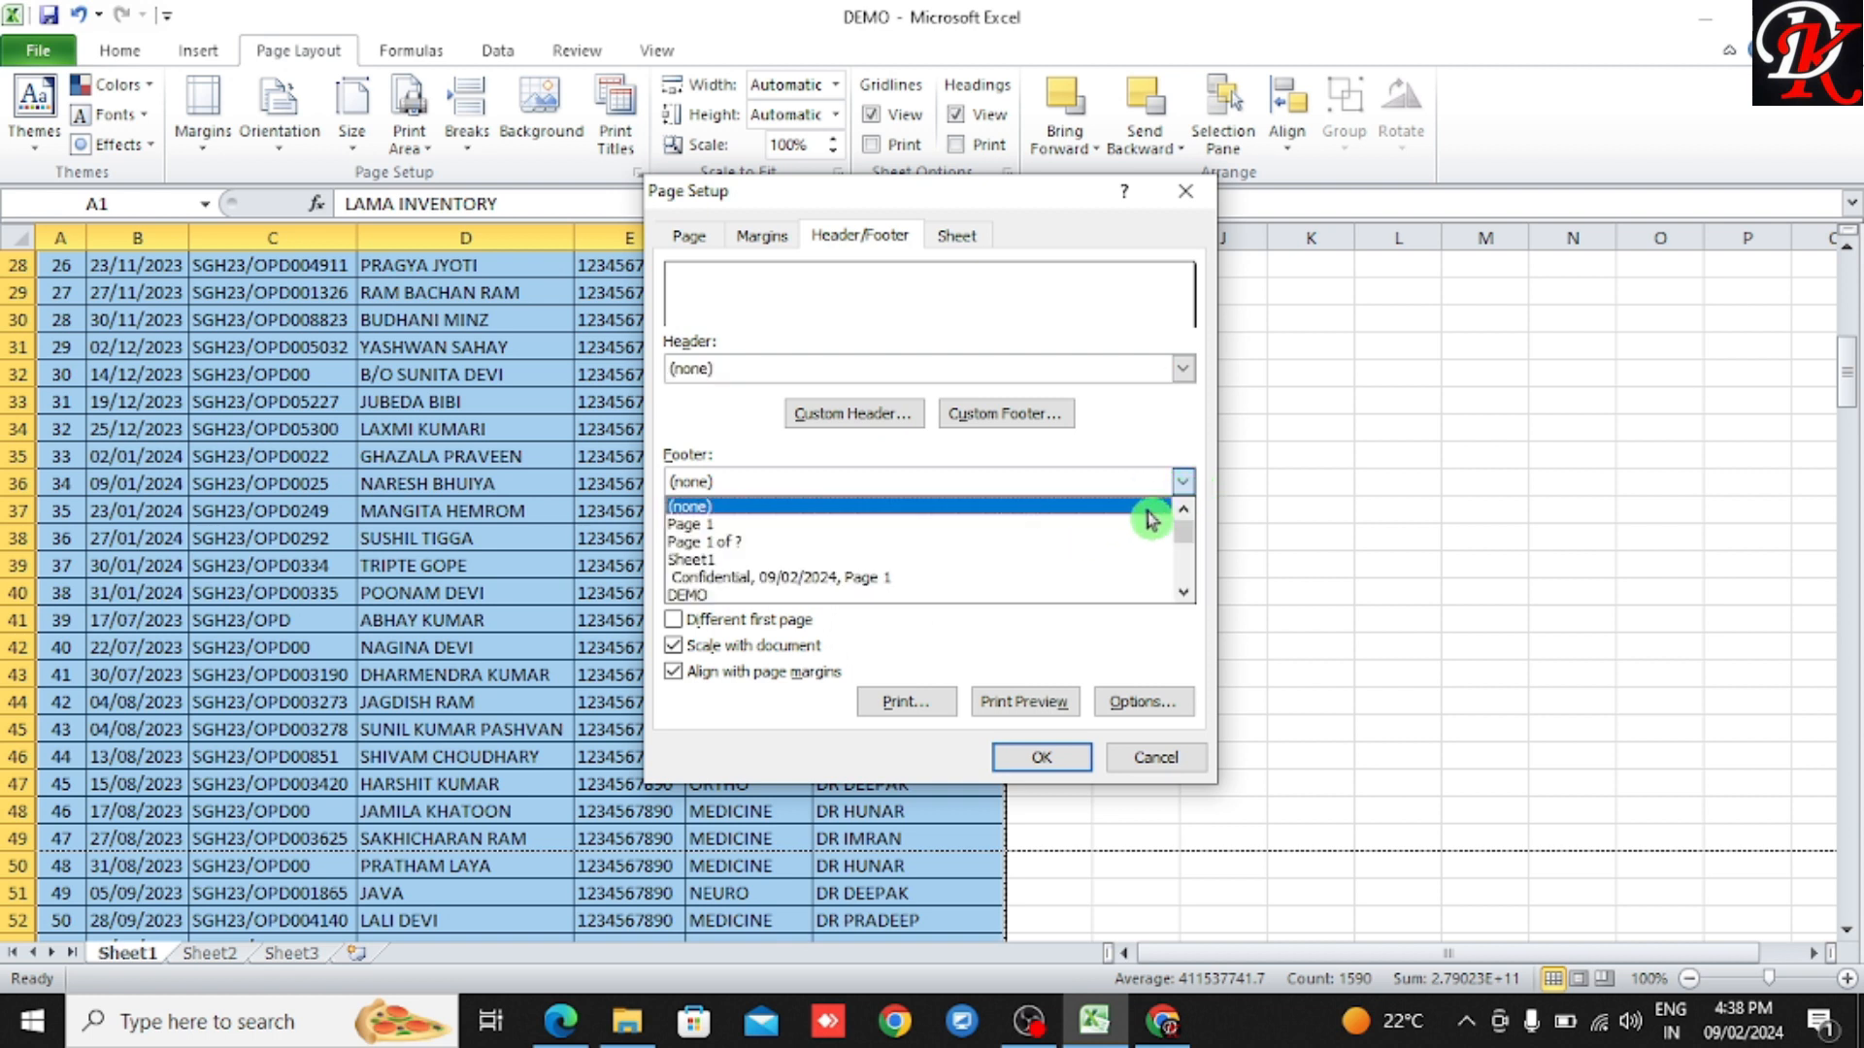
{"action": "left_click", "coordinate": [1098, 549]}
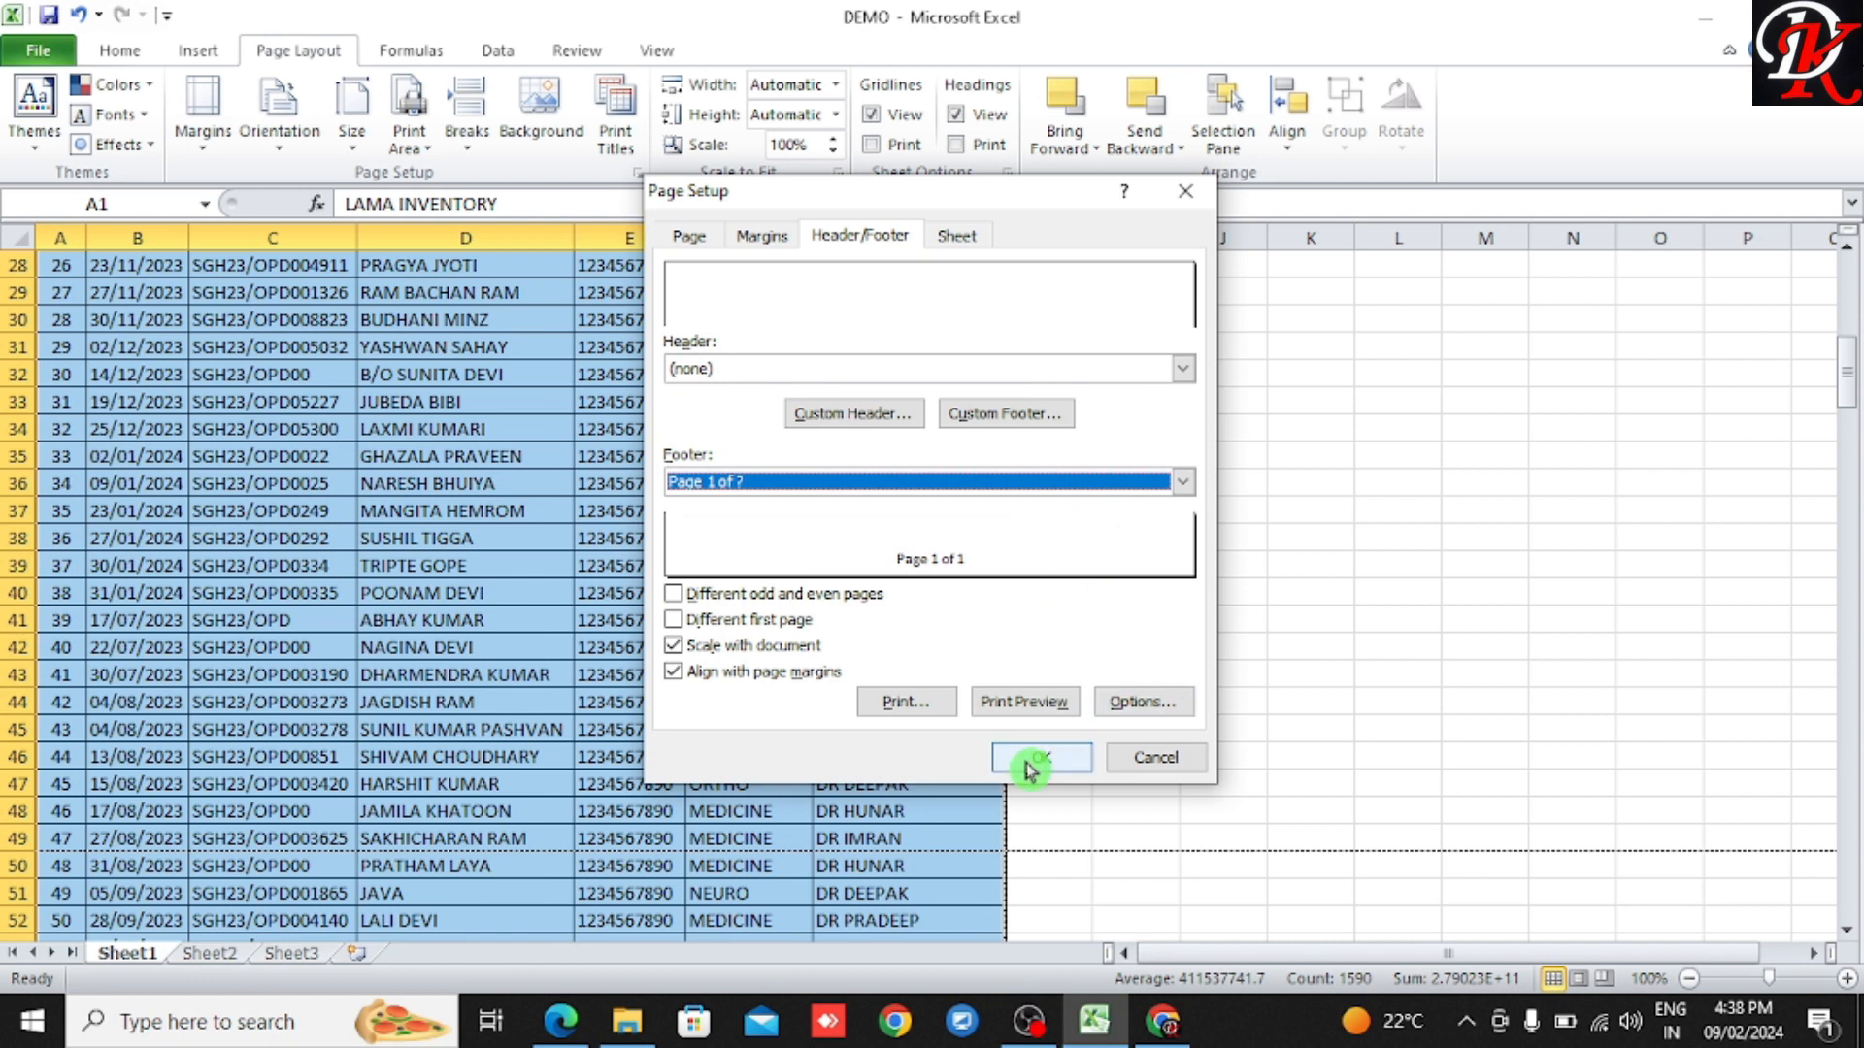
{"action": "left_click", "coordinate": [1013, 707]}
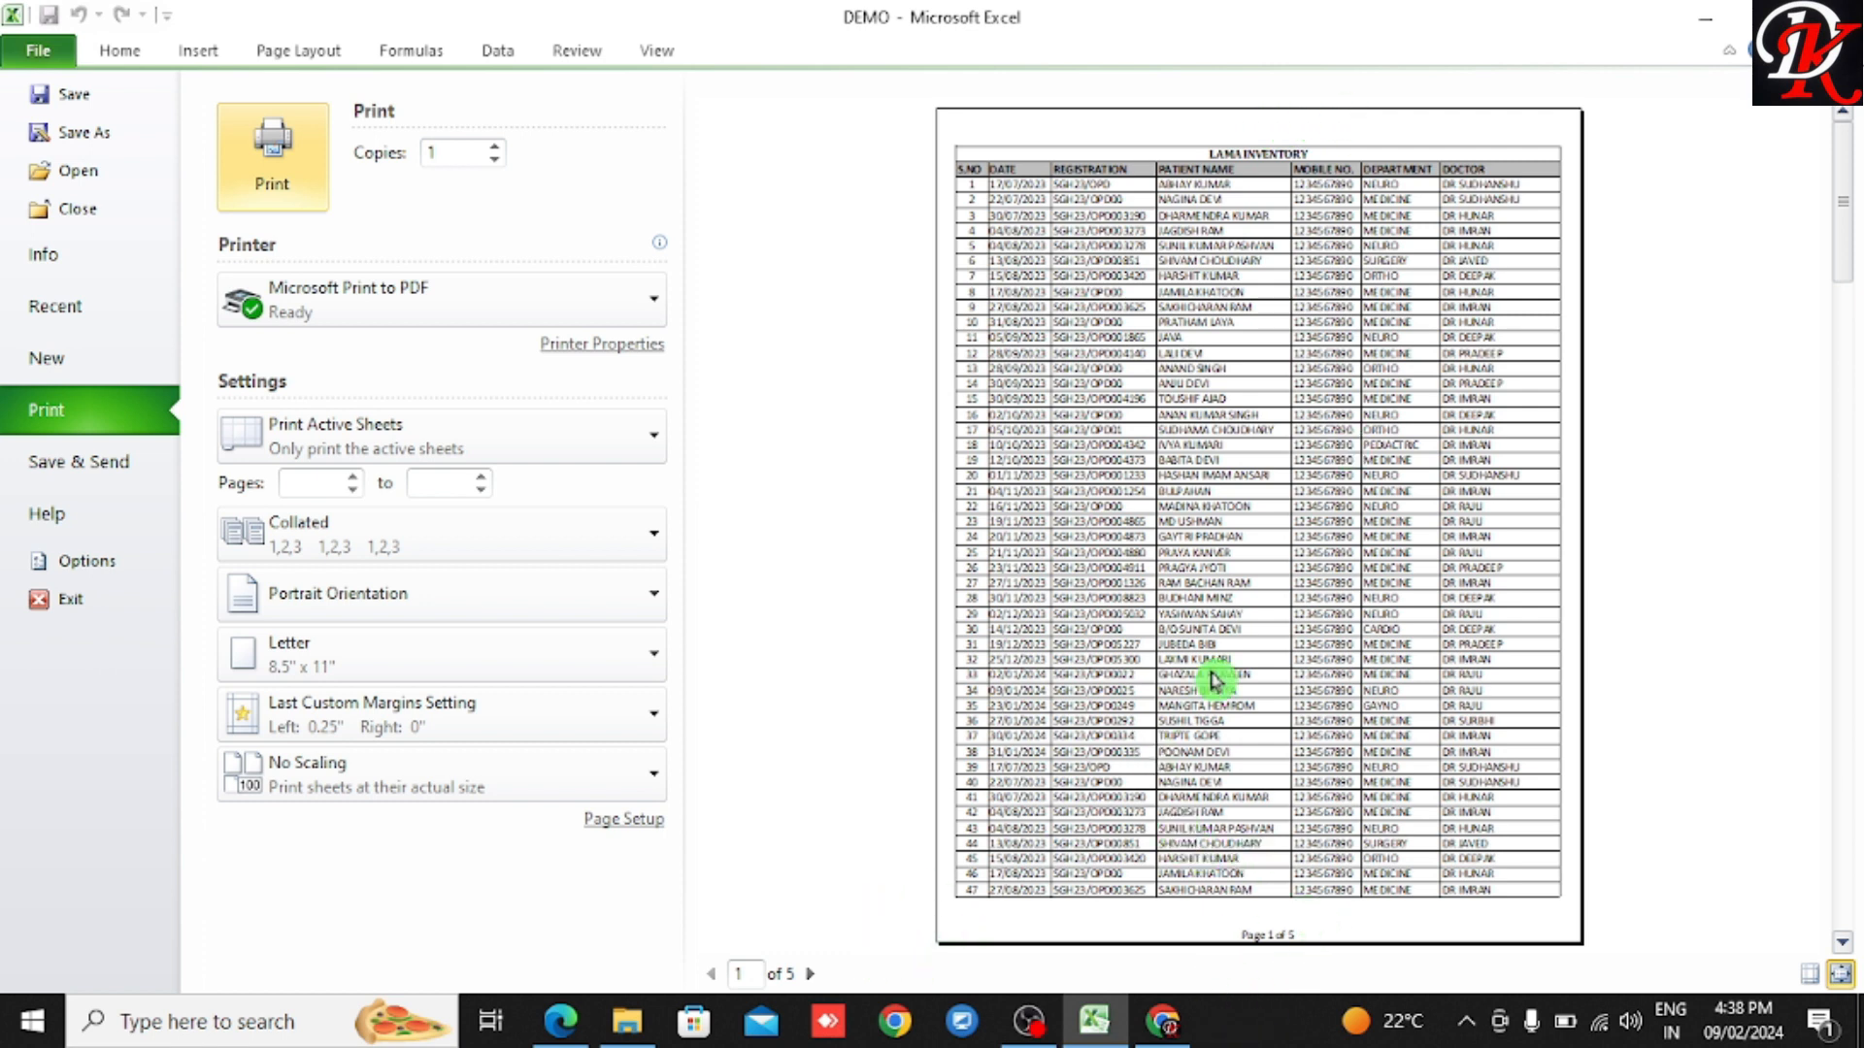
Step: Go through every page of the print preview to examine the footer page numbers, and return to the worksheet
{"action": "scroll", "coordinate": [1214, 682], "scroll_direction": "down", "scroll_amount": 1}
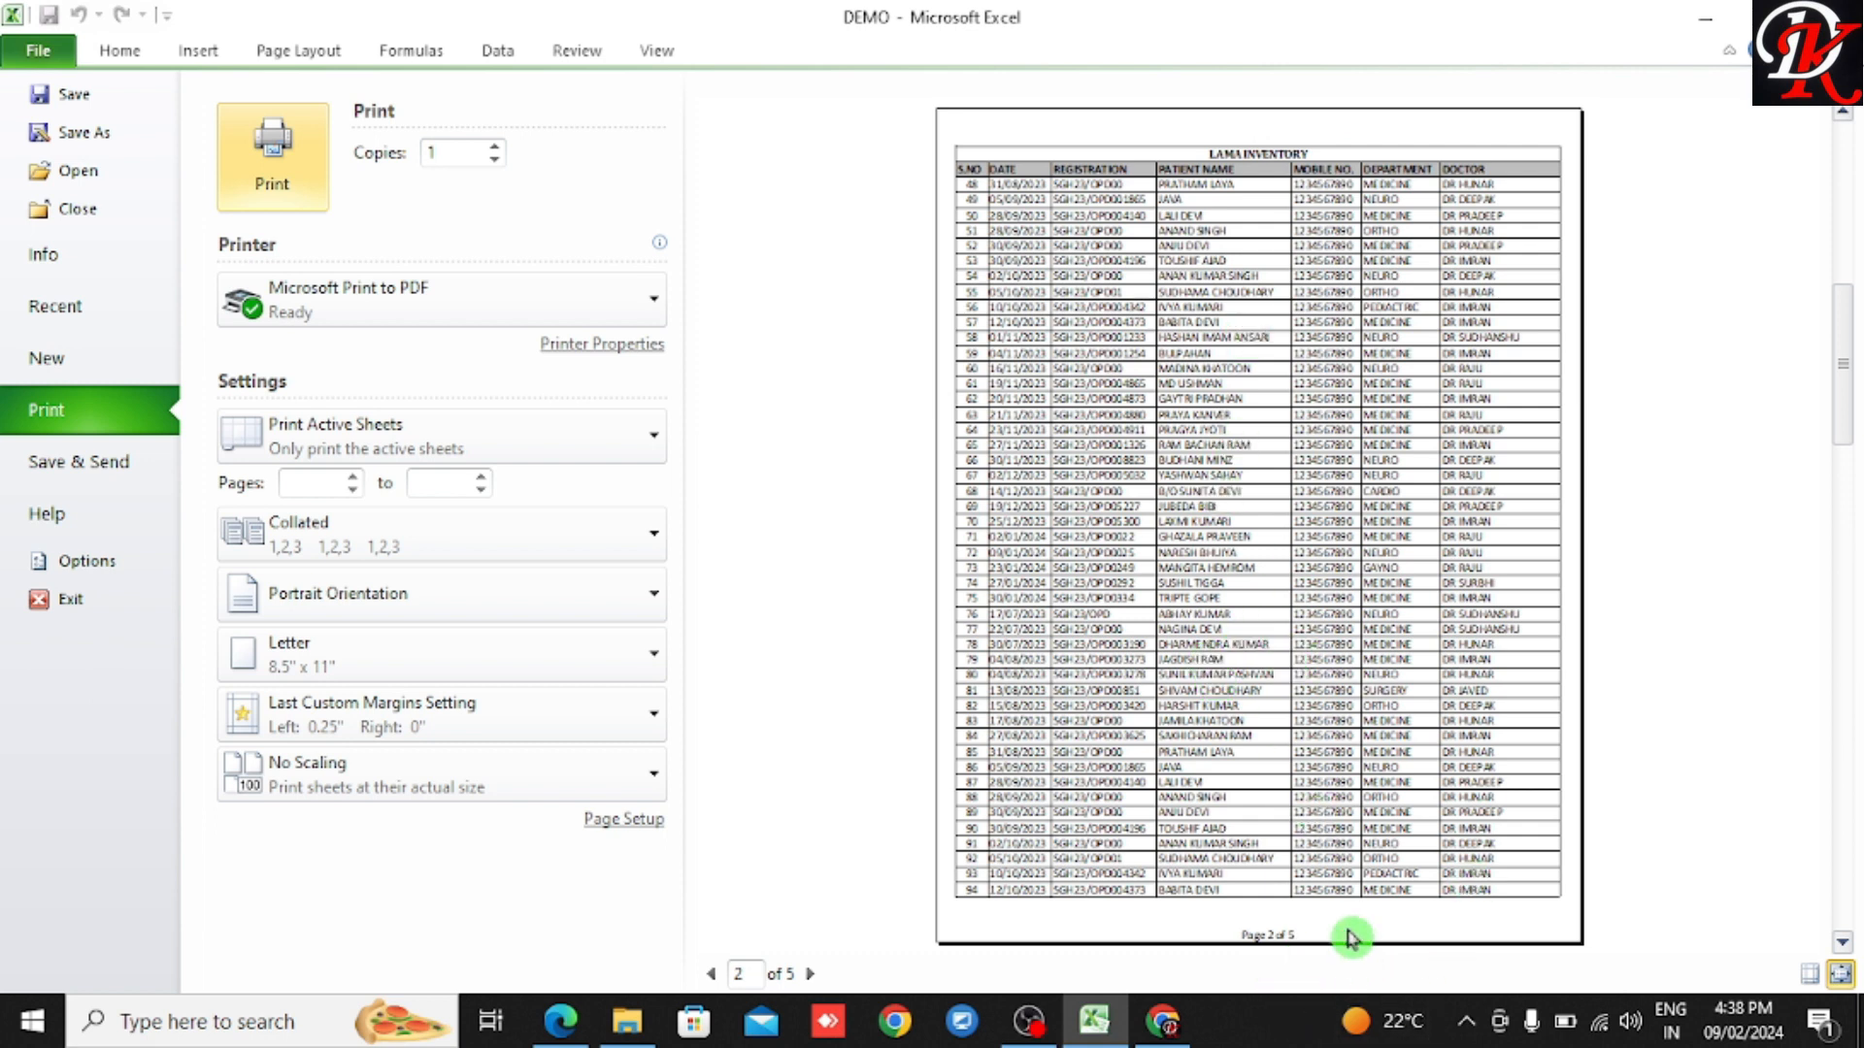
{"action": "scroll", "coordinate": [1352, 934], "scroll_direction": "down", "scroll_amount": 1}
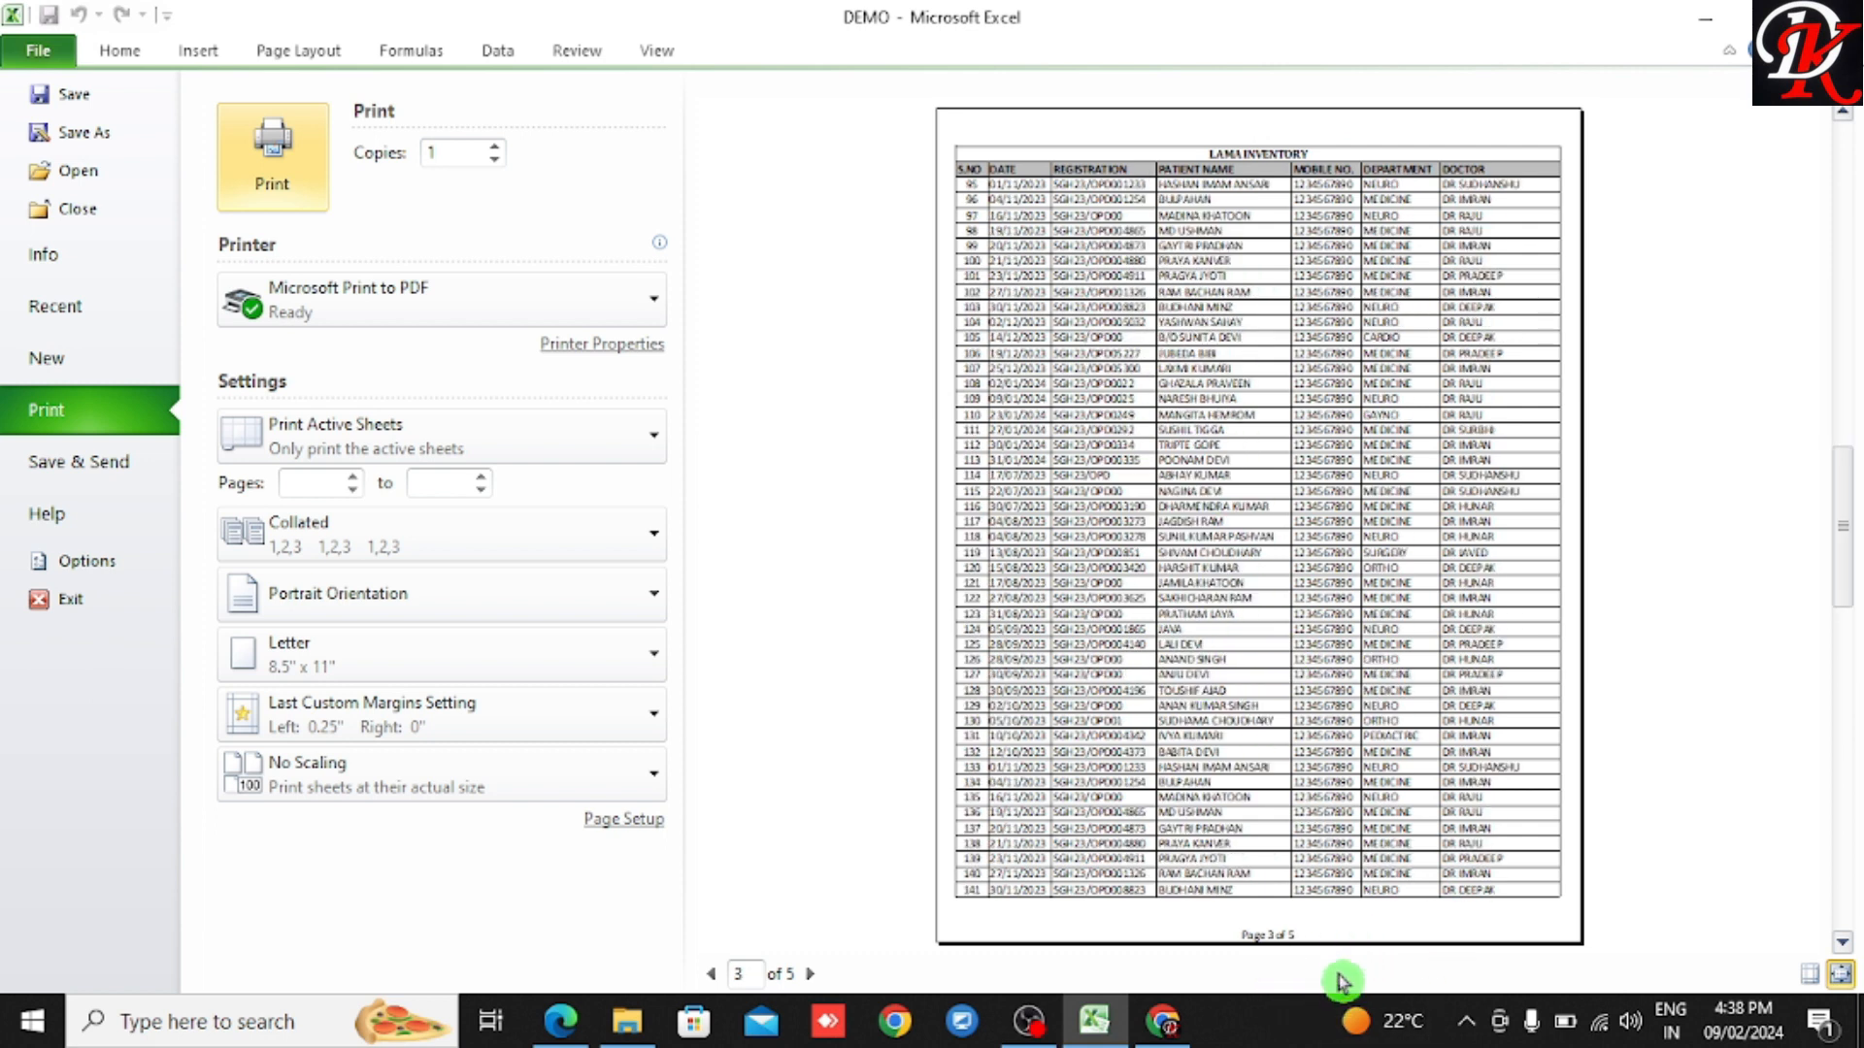
{"action": "scroll", "coordinate": [1348, 911], "scroll_direction": "down", "scroll_amount": 1}
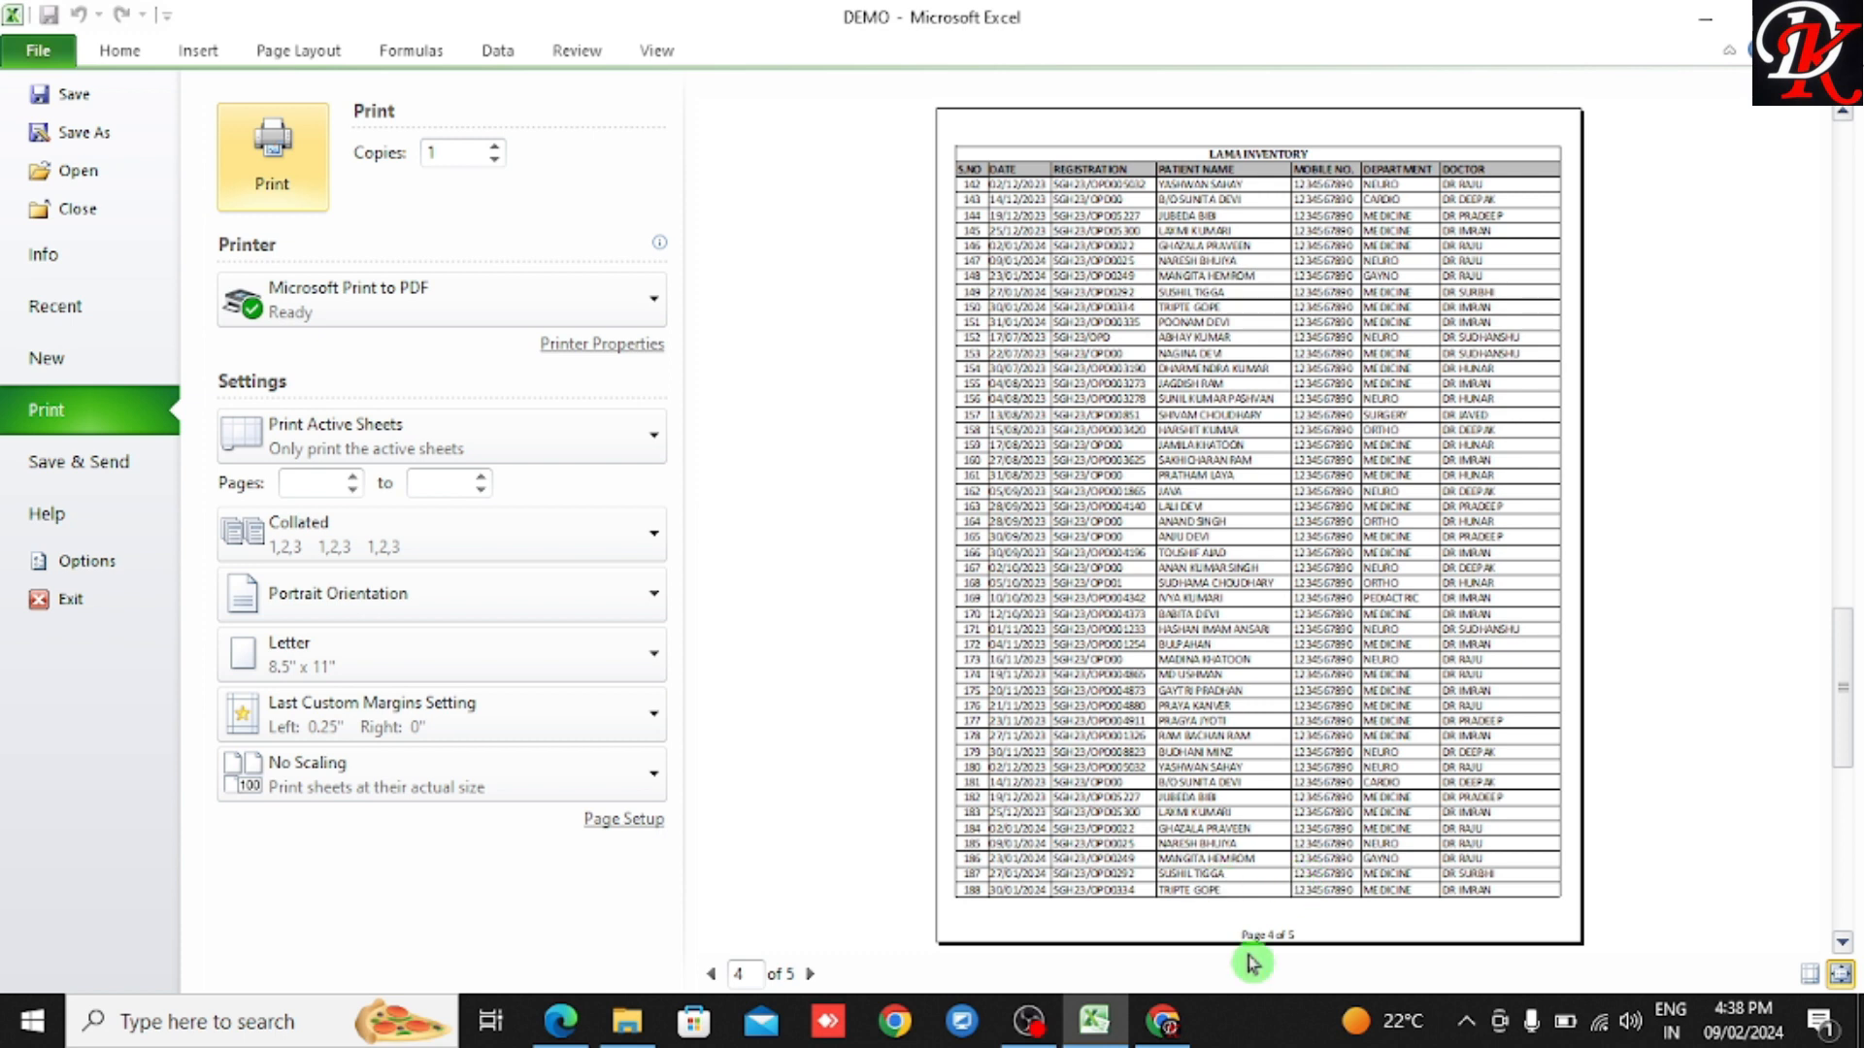
{"action": "scroll", "coordinate": [1273, 692], "scroll_direction": "down", "scroll_amount": 2}
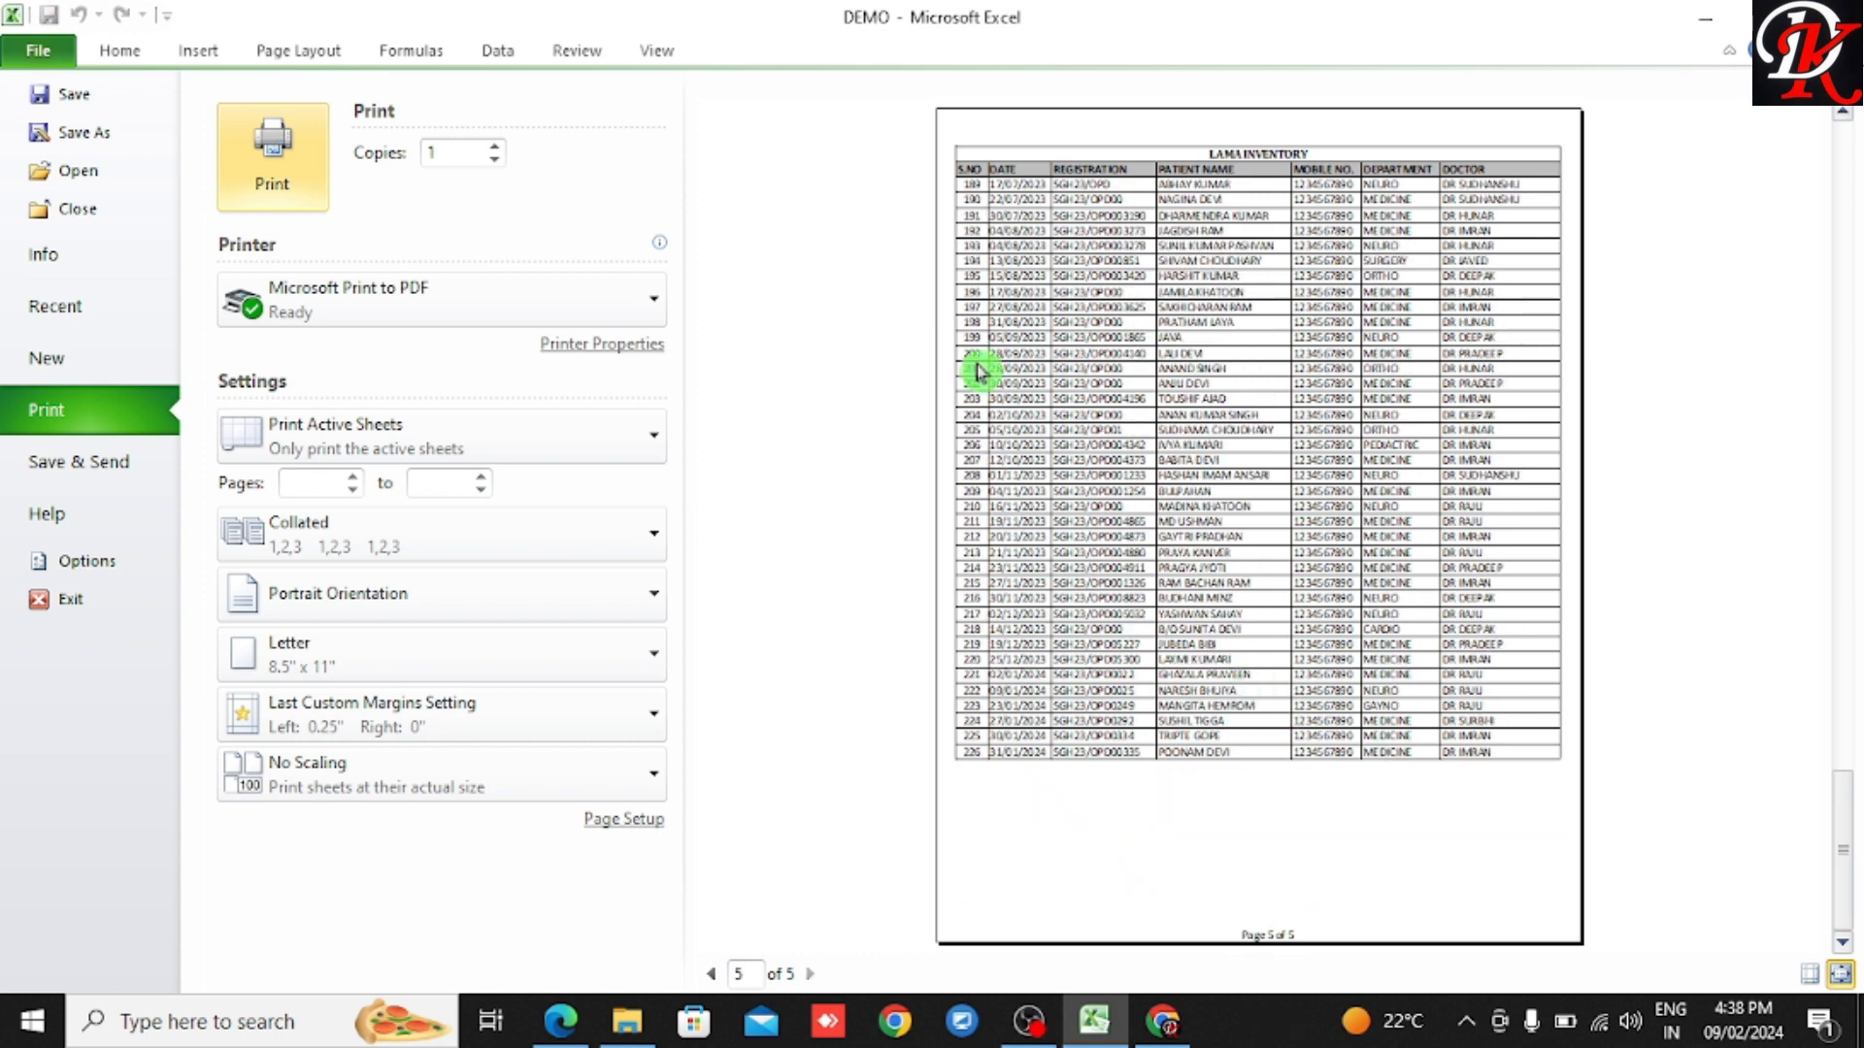
{"action": "left_click", "coordinate": [281, 70]}
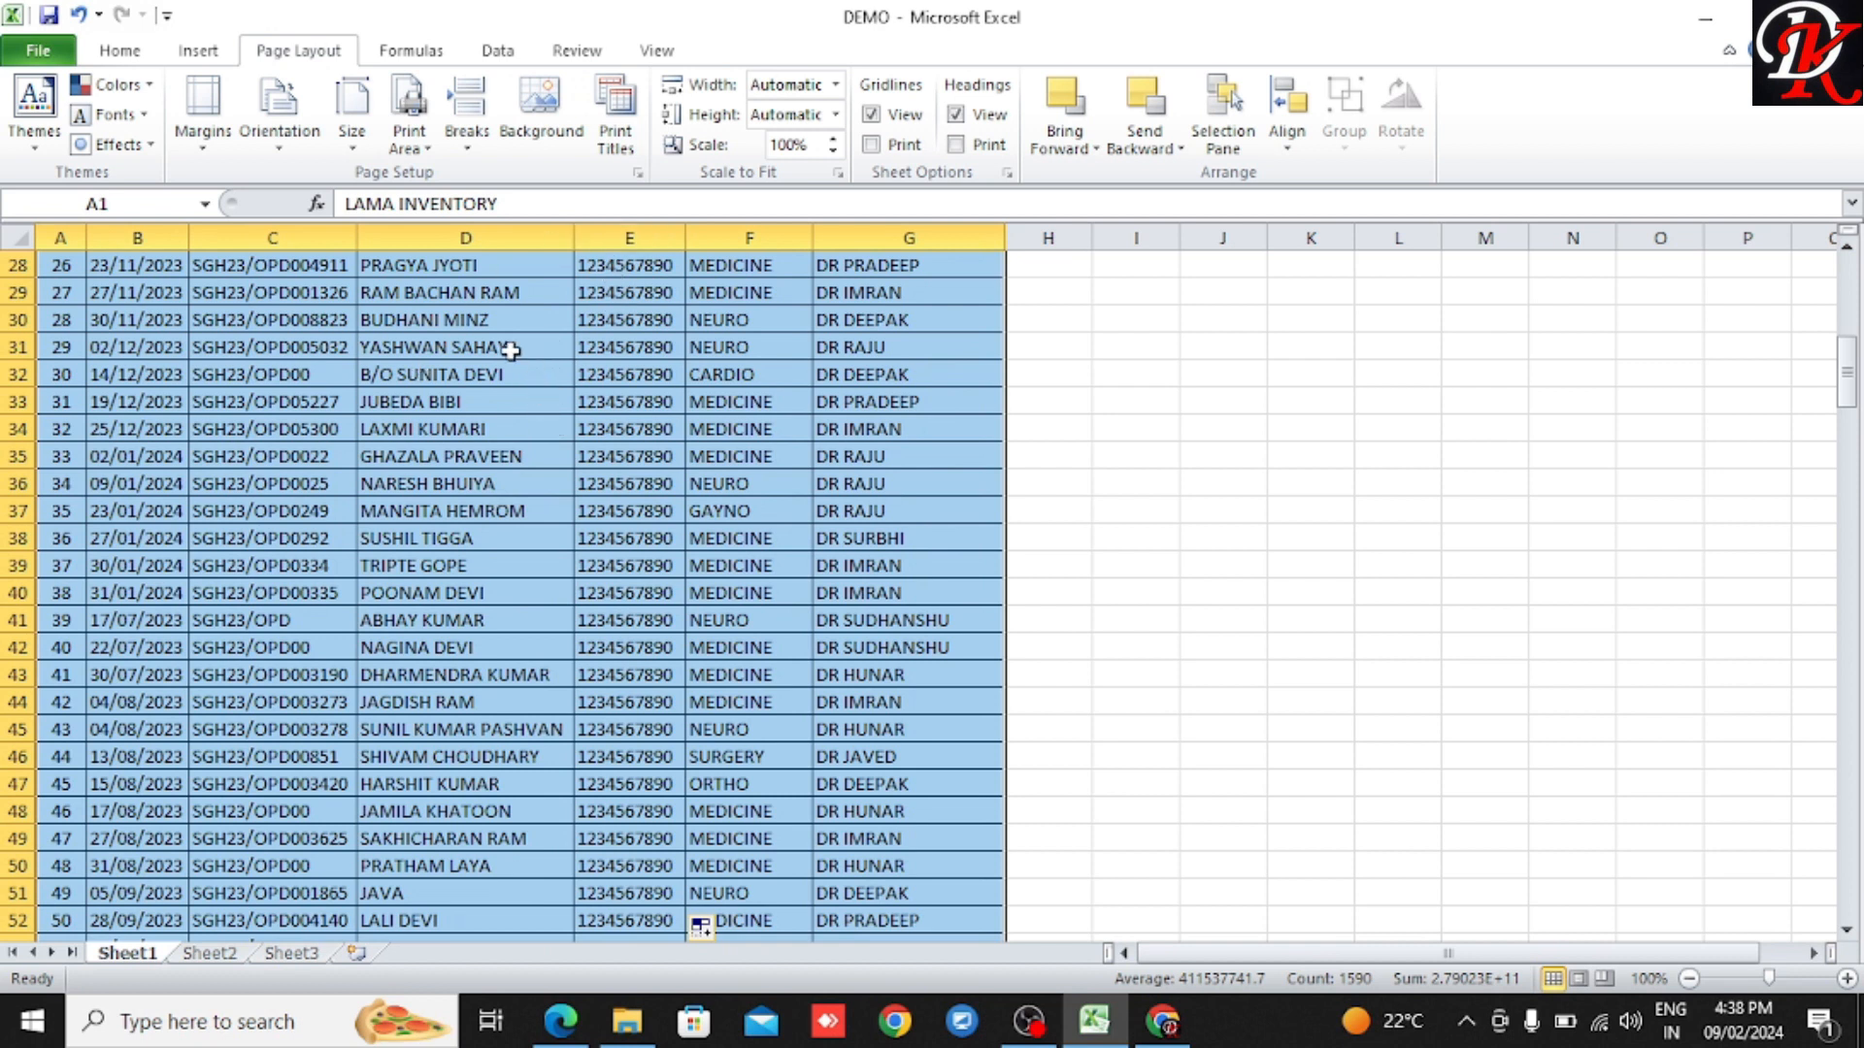
Step: Remove the page number from the sheet's footer by setting it to (none) in the Page Setup
{"action": "left_click", "coordinate": [645, 172]}
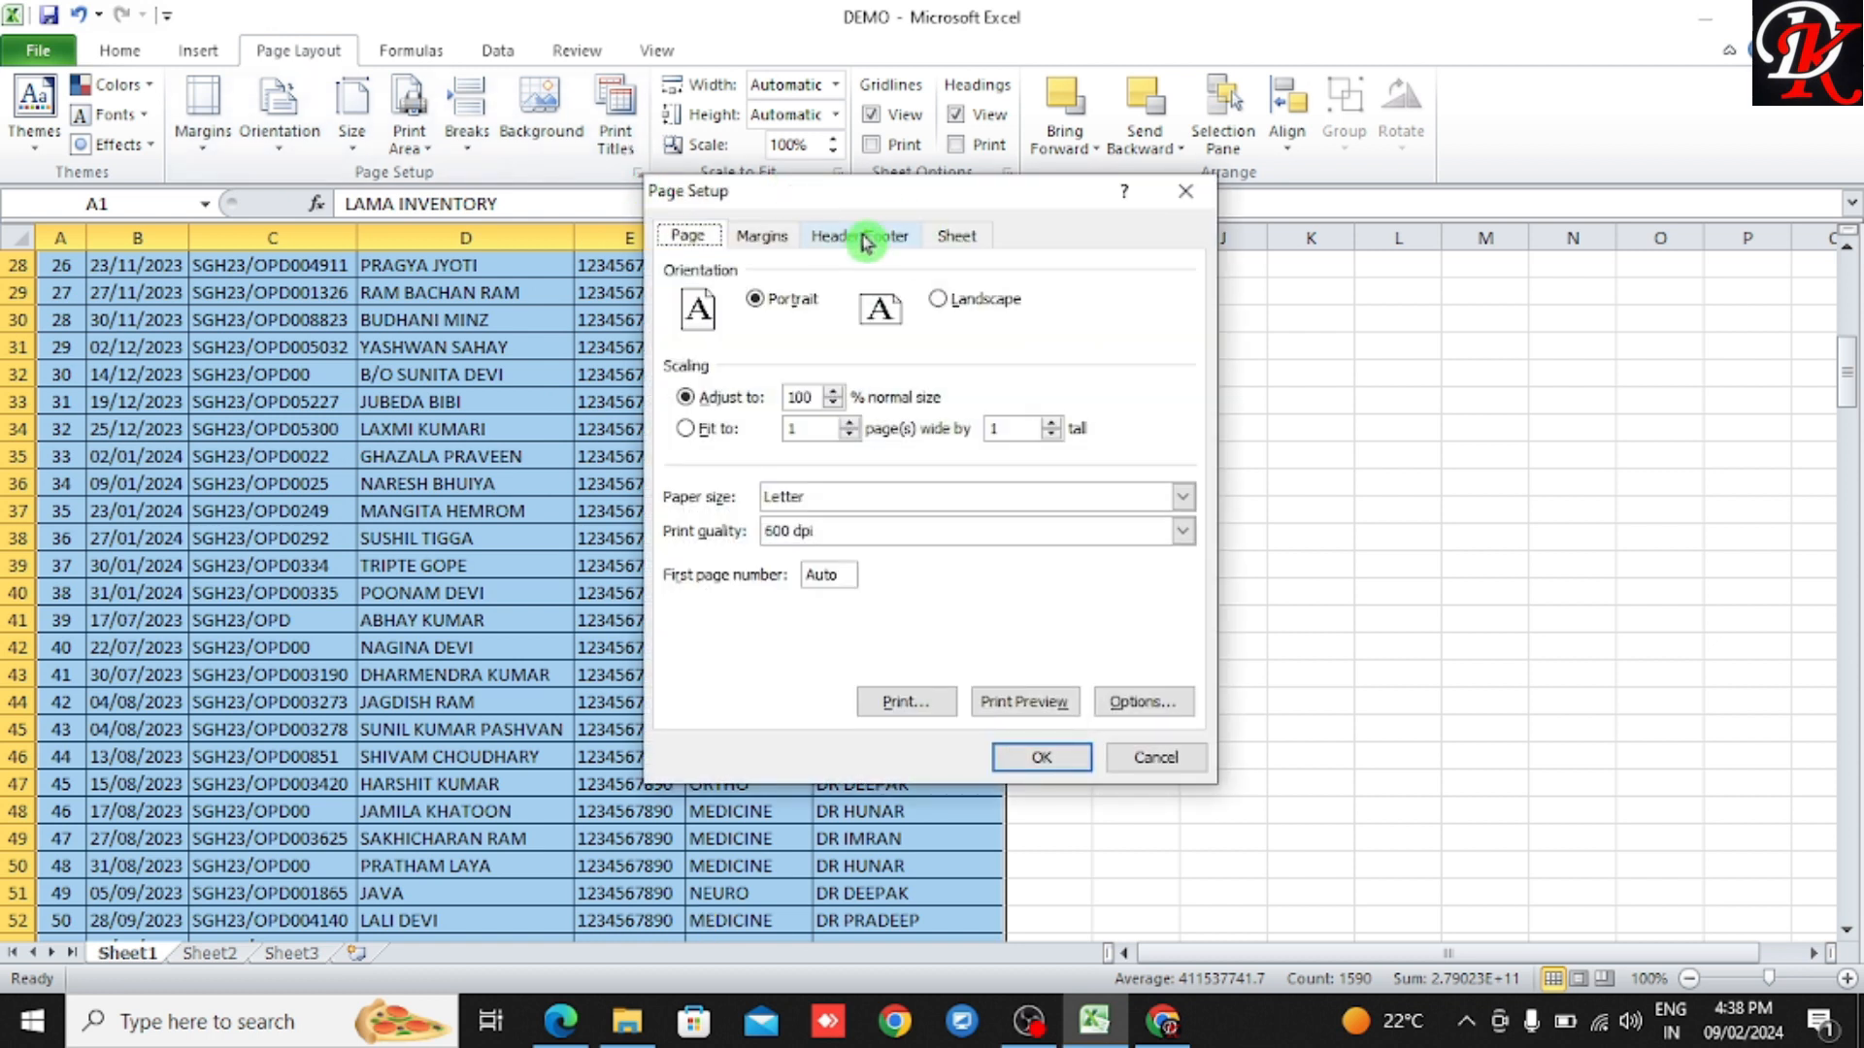
{"action": "left_click", "coordinate": [856, 238]}
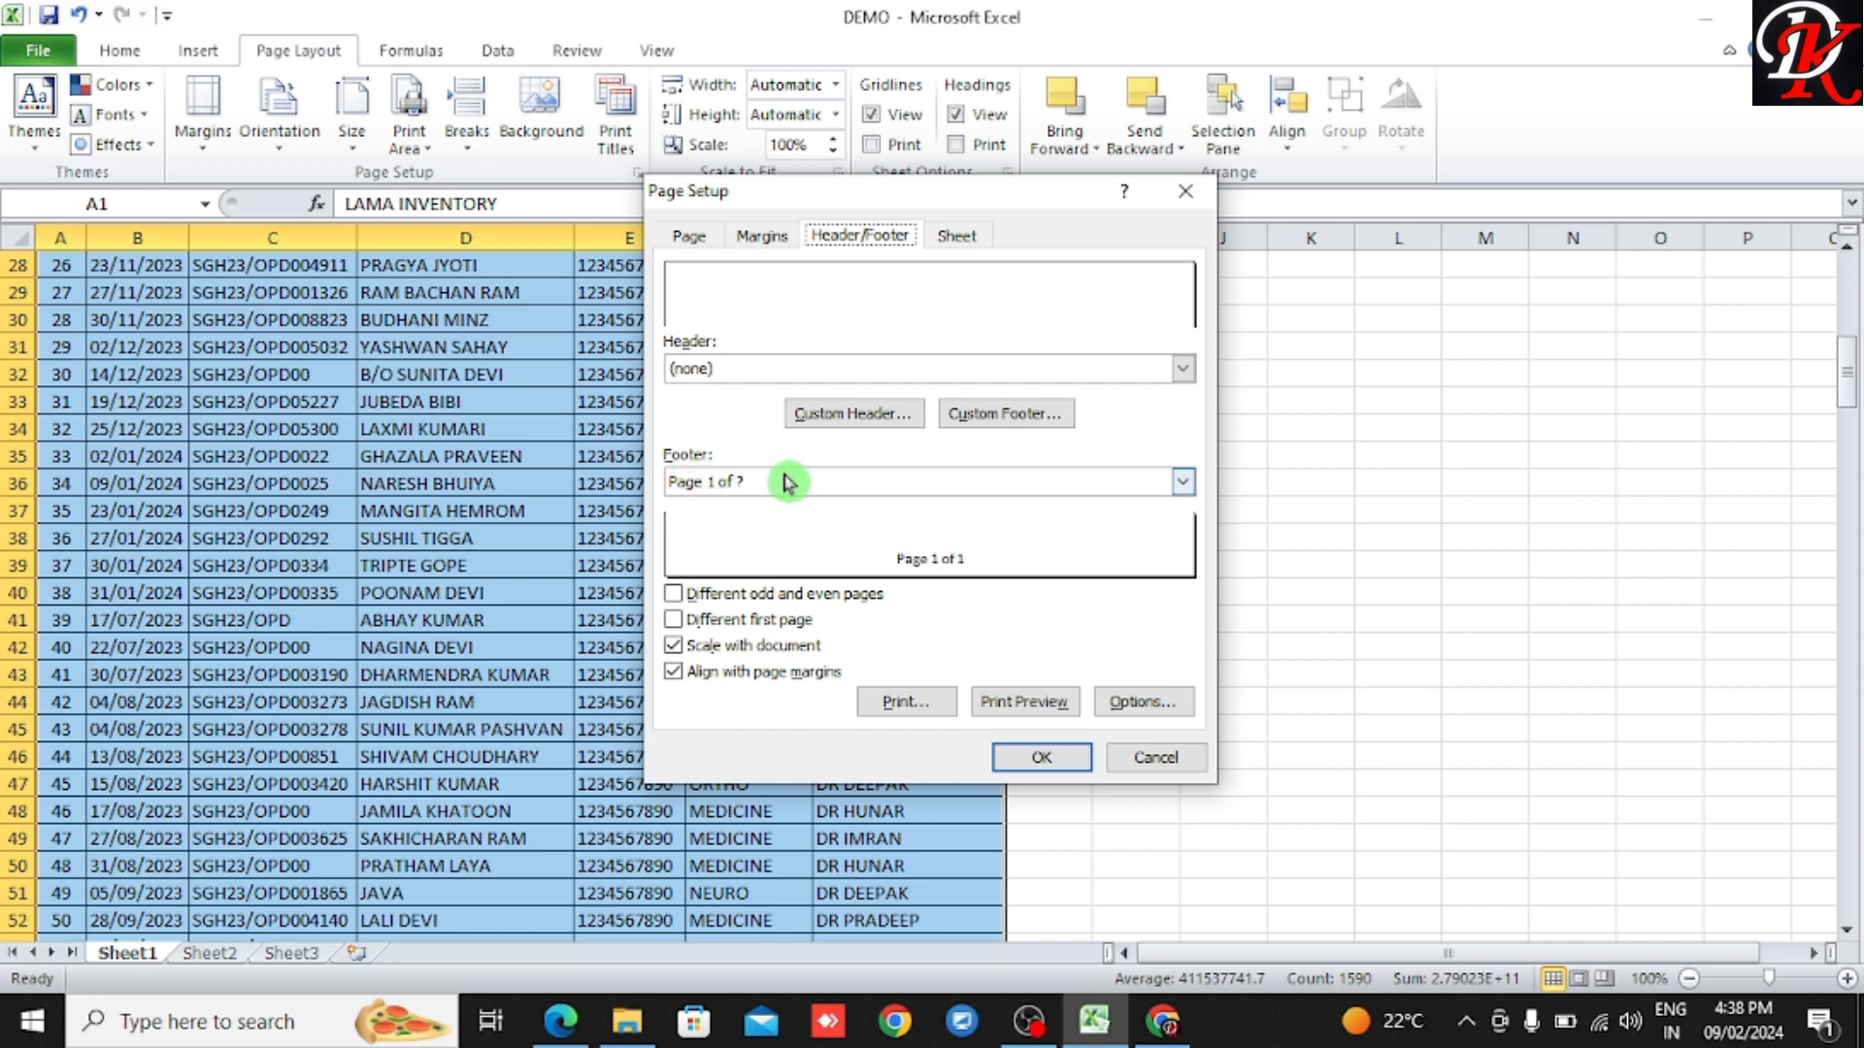
{"action": "left_click", "coordinate": [1183, 482]}
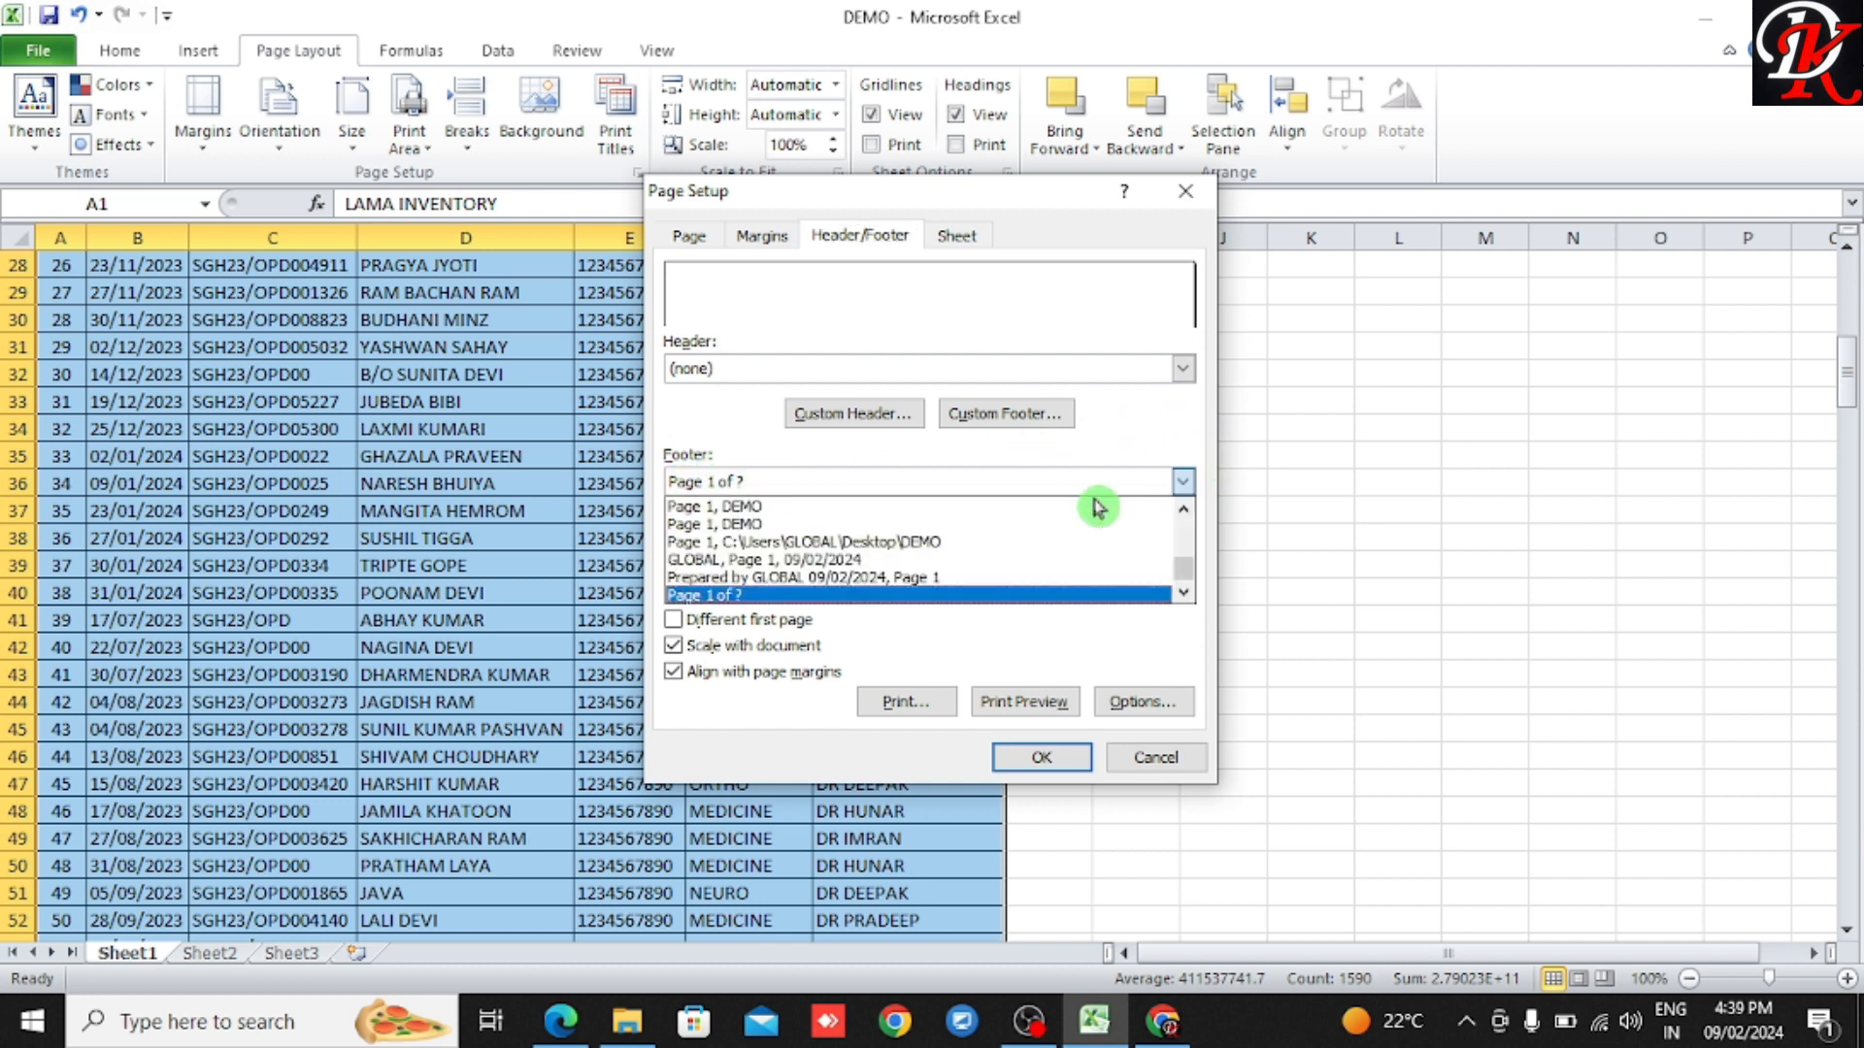
{"action": "scroll", "coordinate": [939, 580], "scroll_direction": "down", "scroll_amount": 2}
{"action": "scroll", "coordinate": [940, 581], "scroll_direction": "up", "scroll_amount": 5}
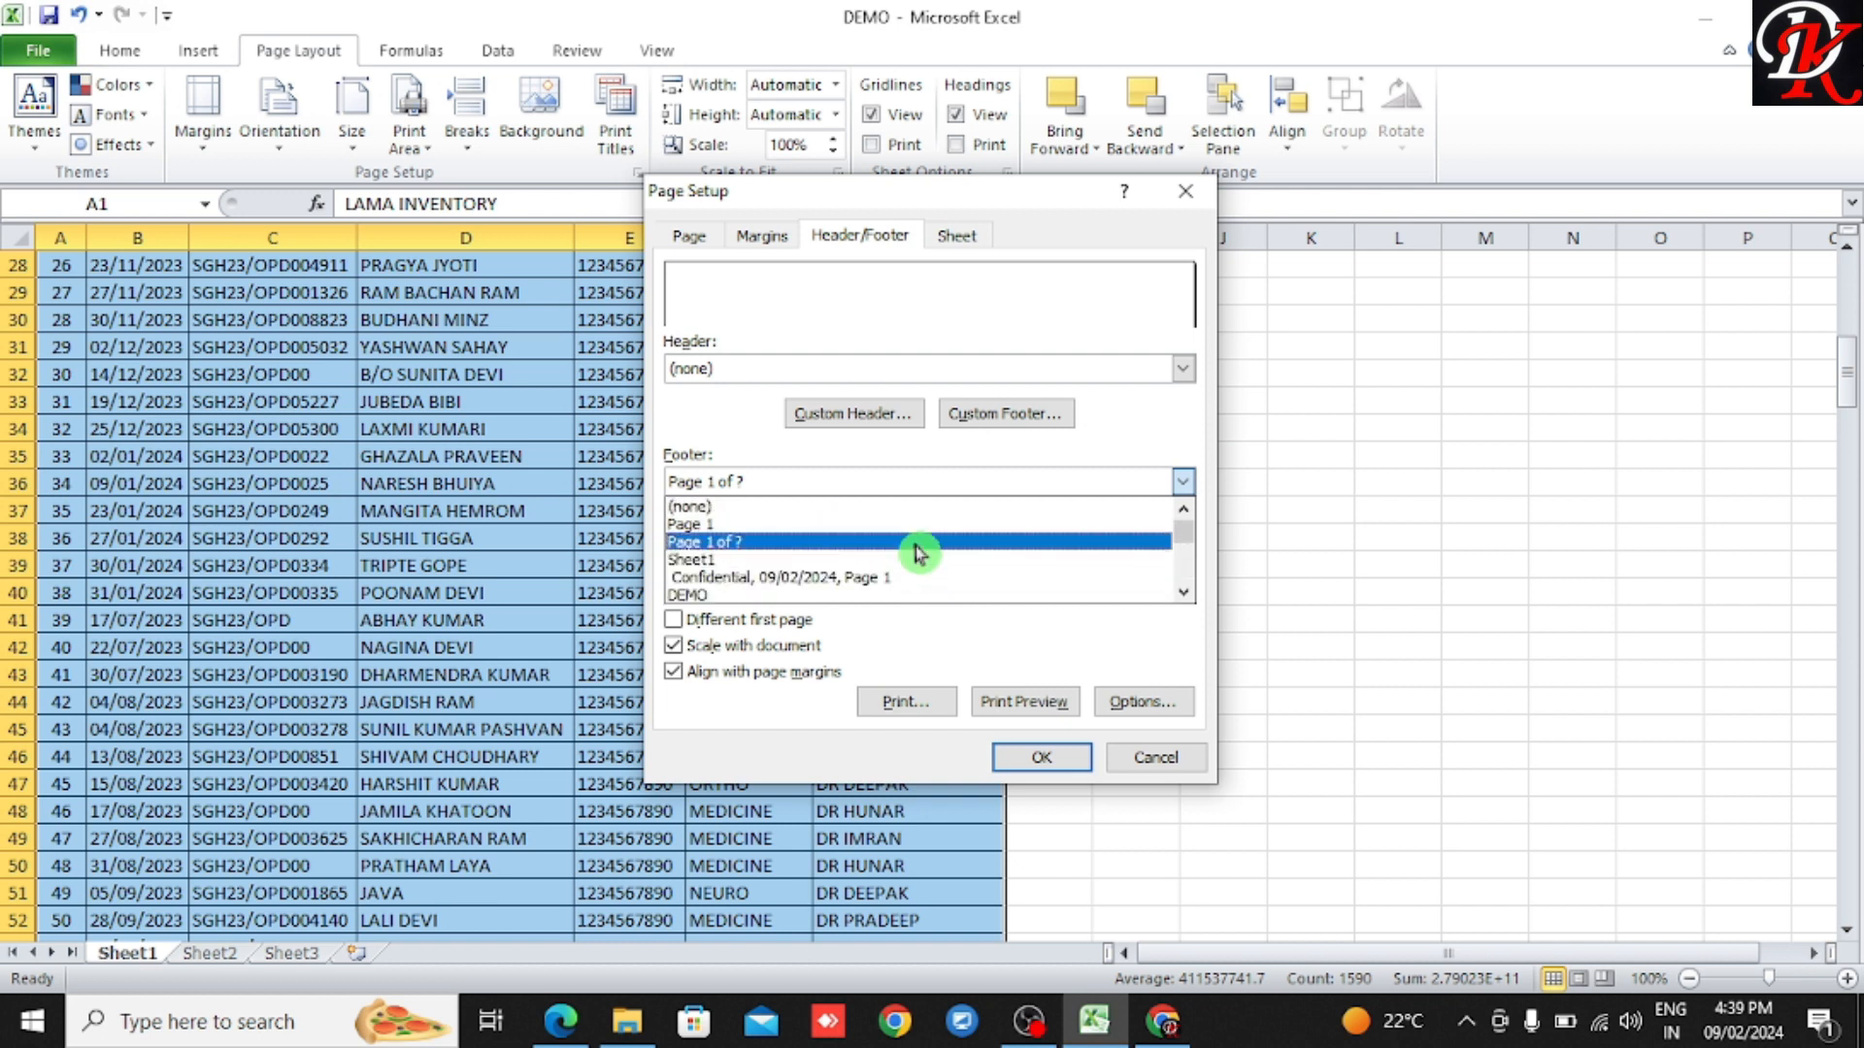
{"action": "left_click", "coordinate": [924, 507]}
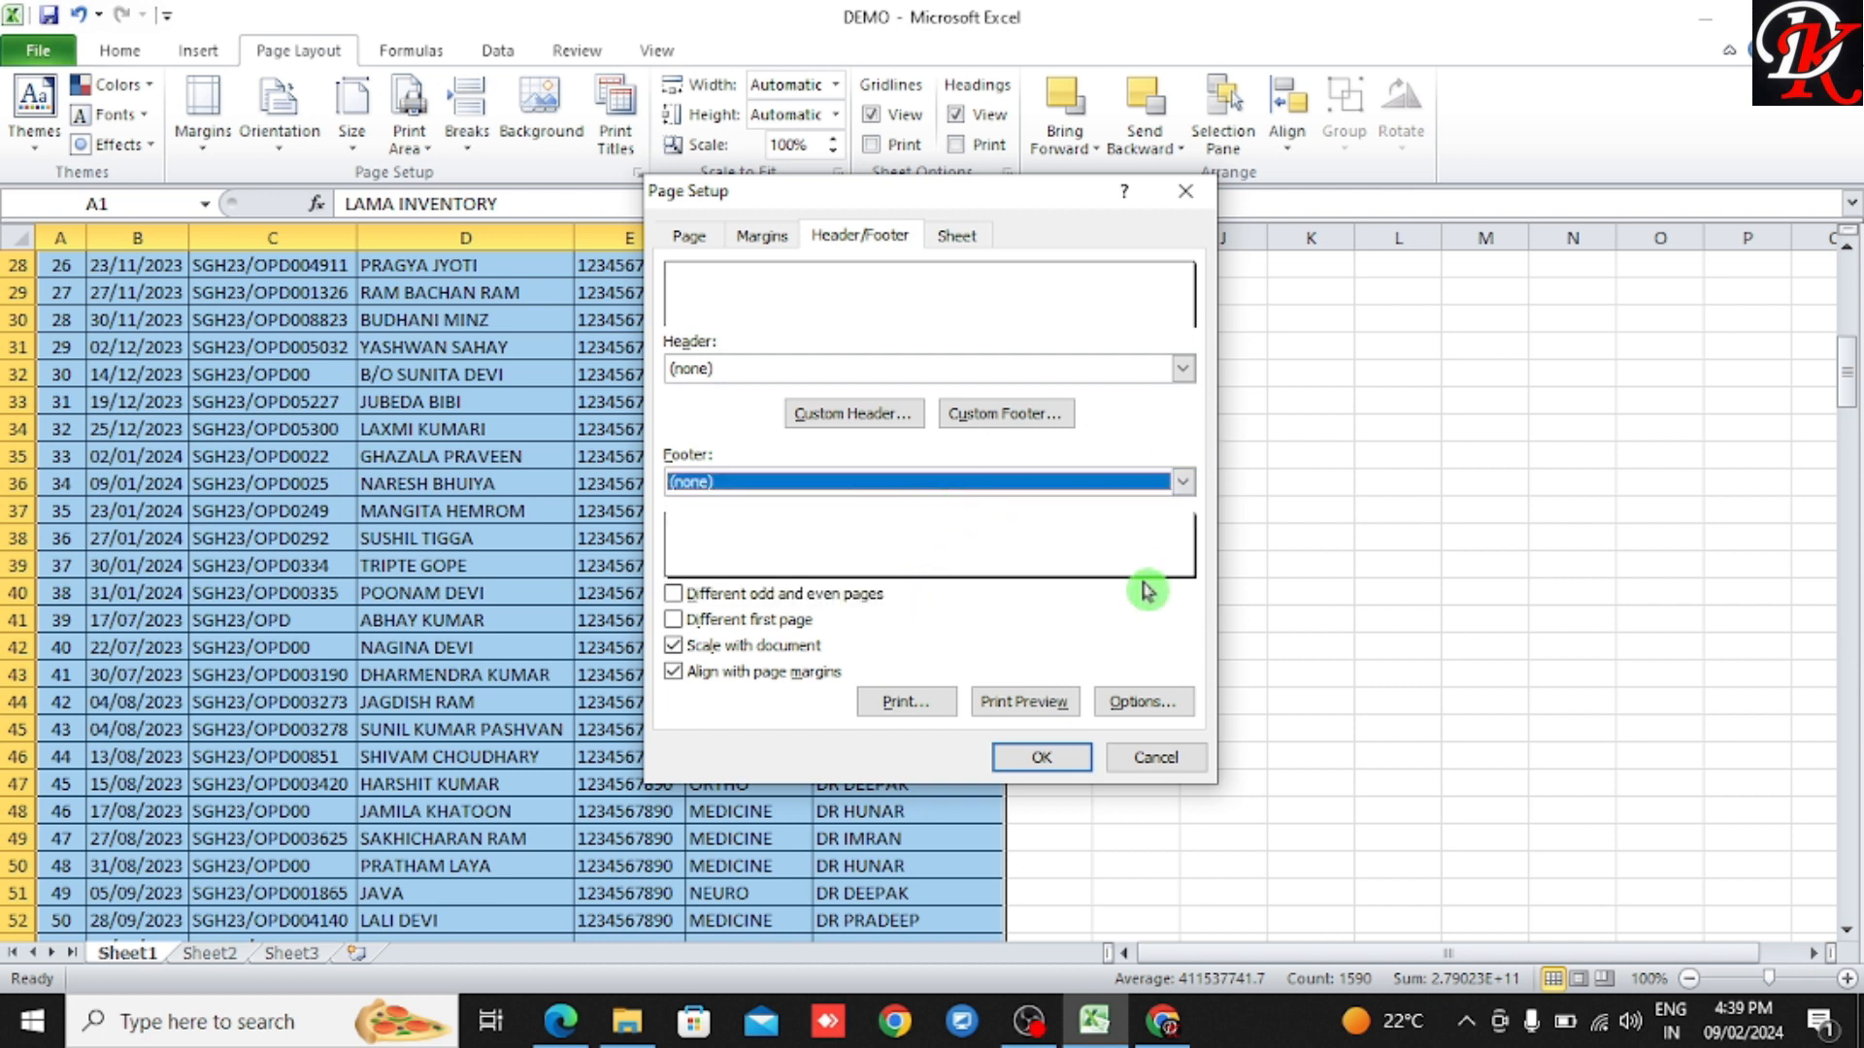
{"action": "left_click", "coordinate": [1044, 756]}
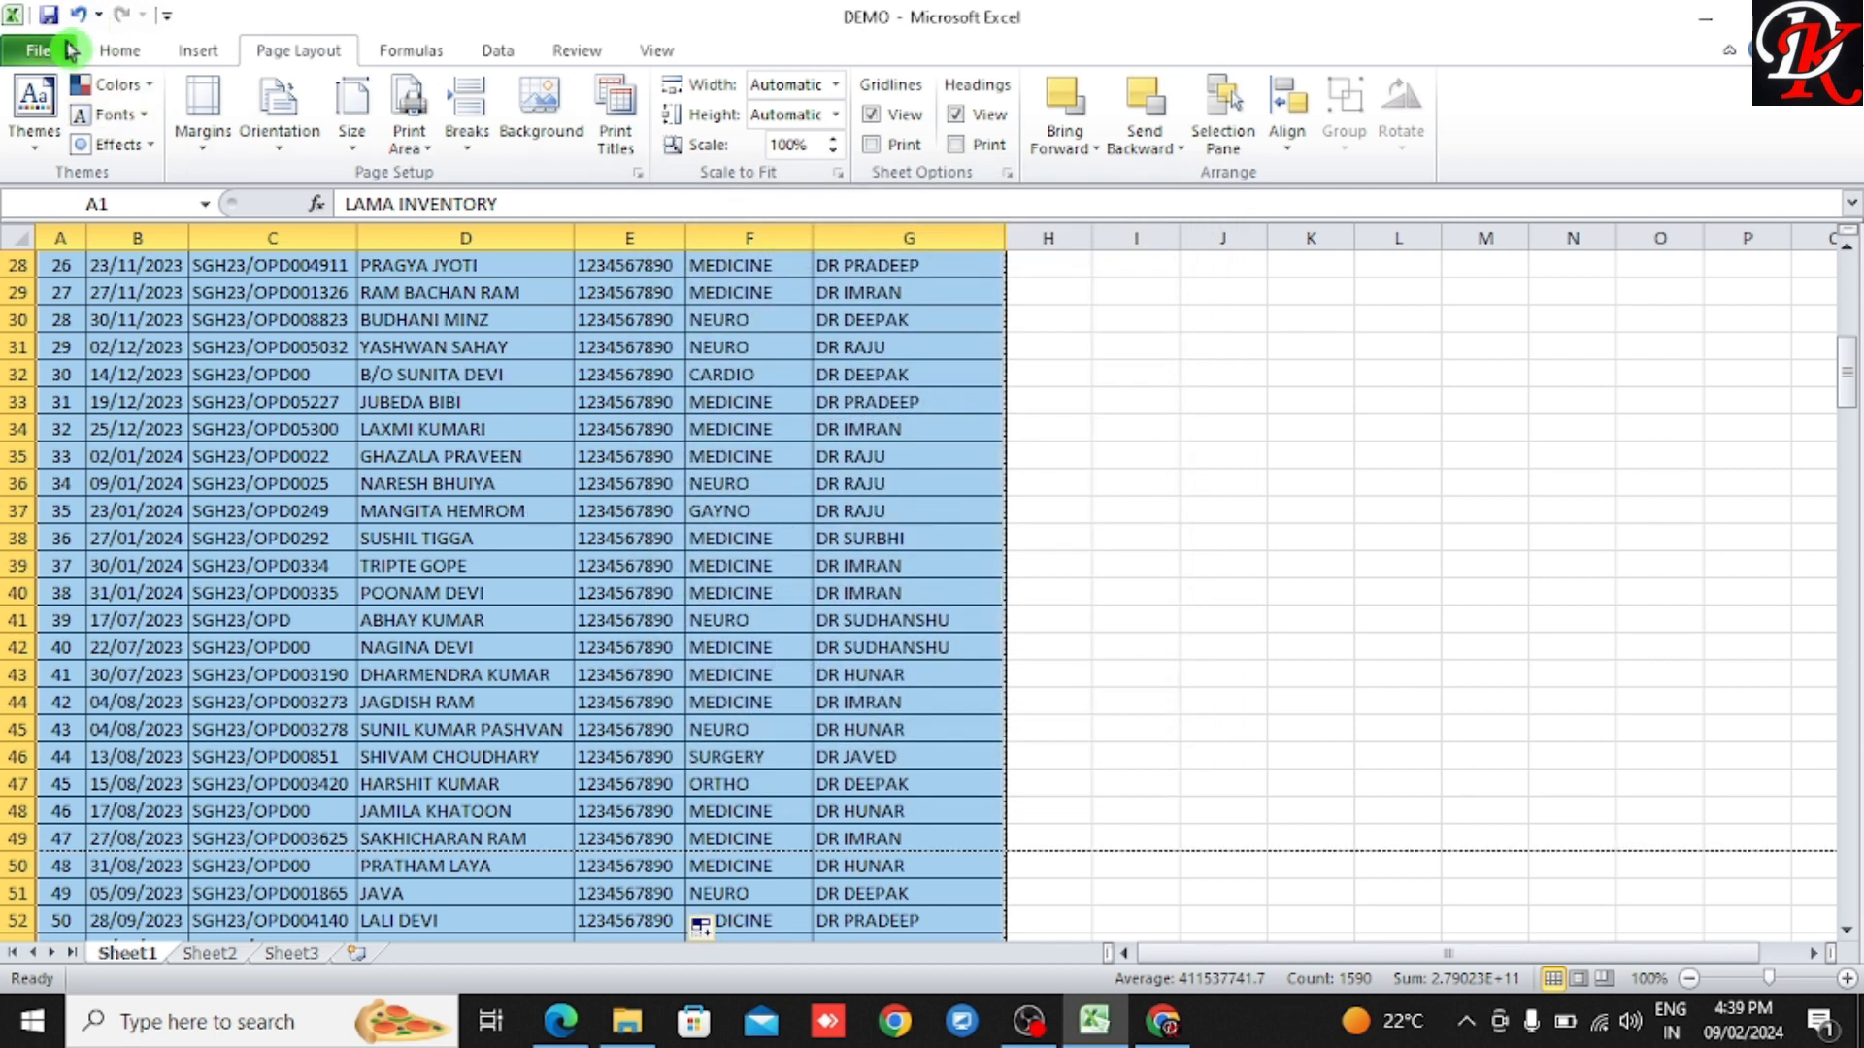
Step: Check all pages of the print preview for remaining page numbers and return to the worksheet
{"action": "left_click", "coordinate": [38, 51]}
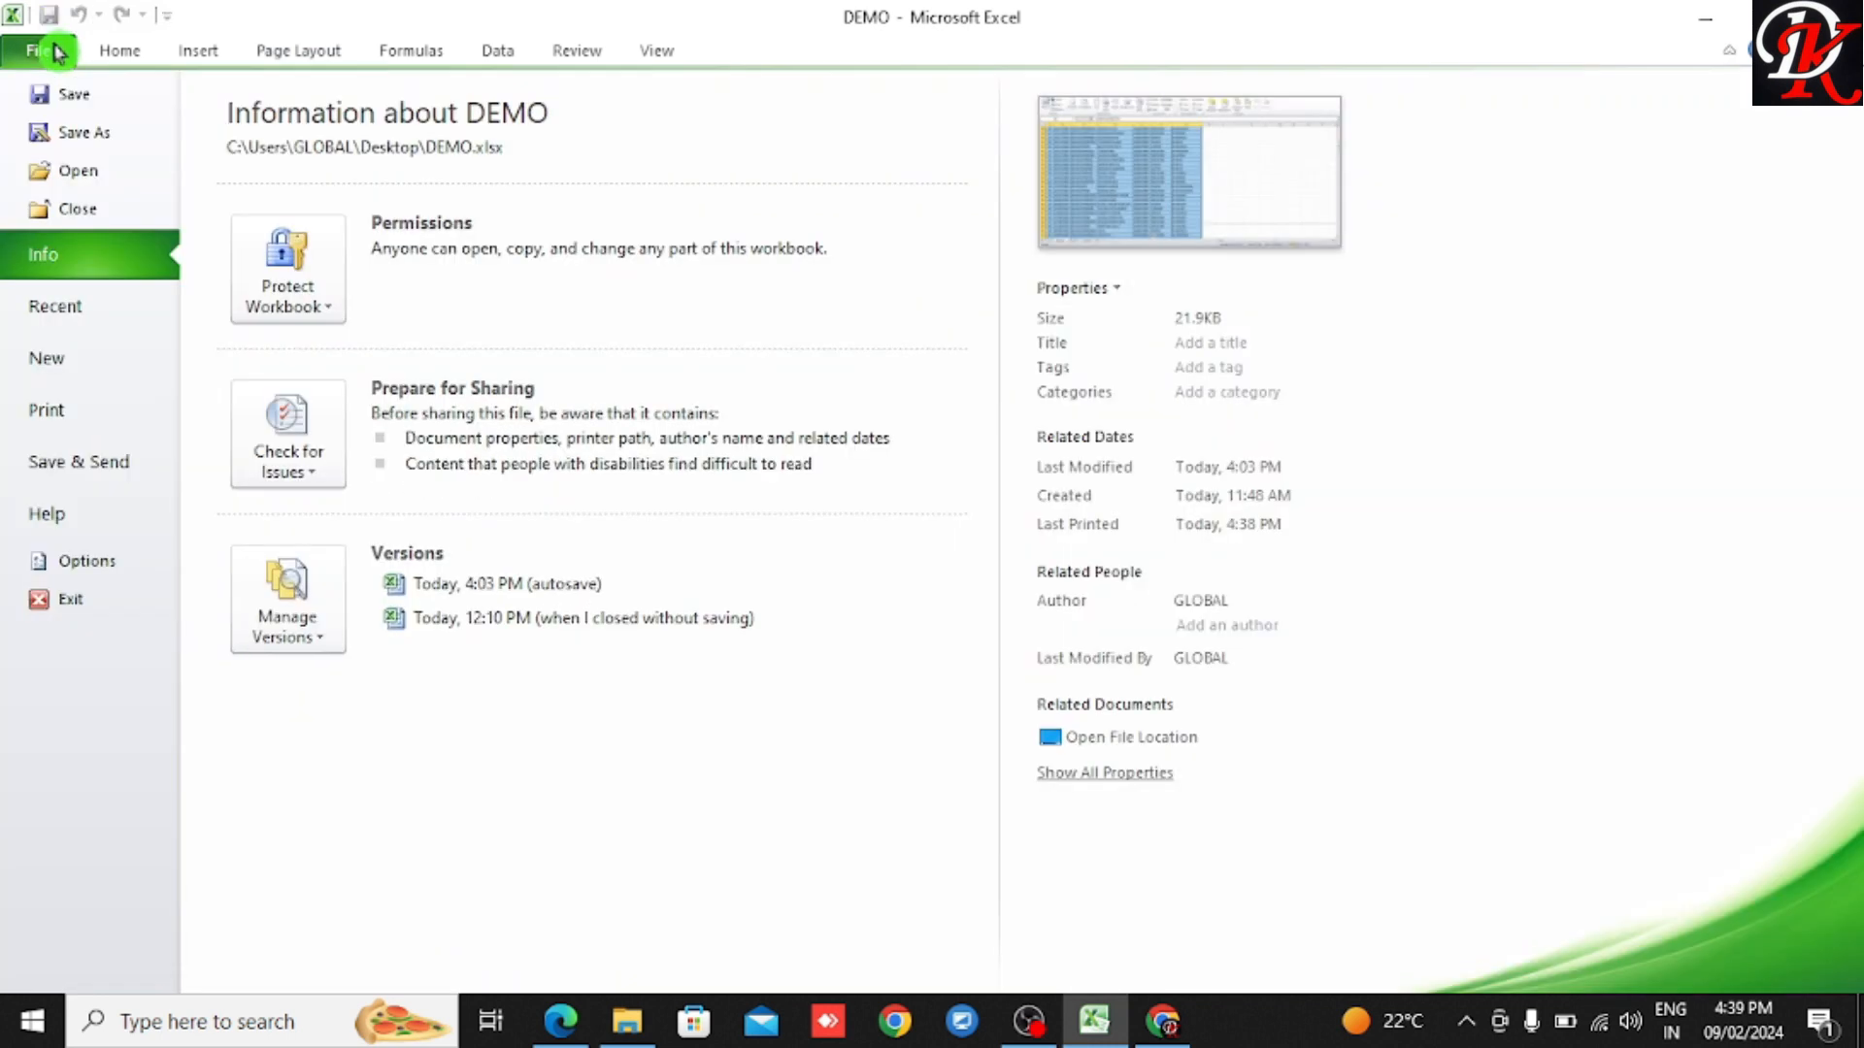
{"action": "left_click", "coordinate": [67, 416]}
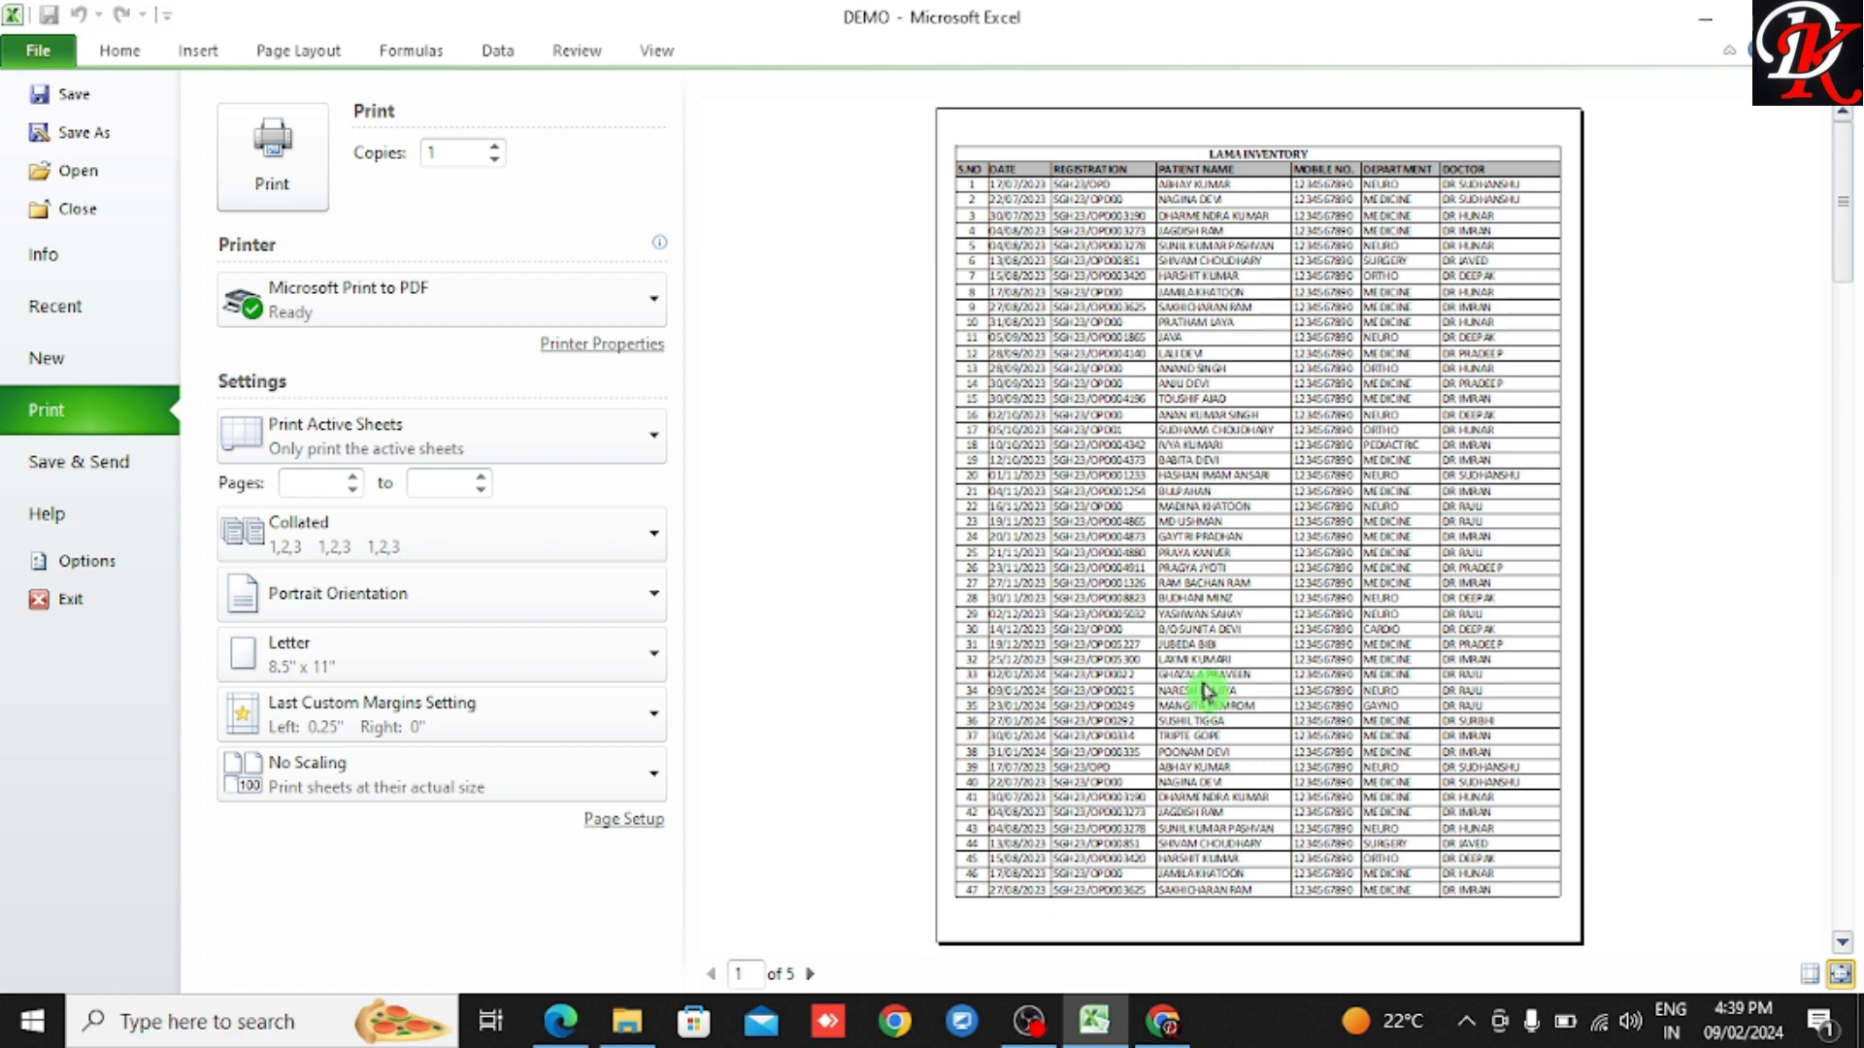
{"action": "scroll", "coordinate": [1207, 691], "scroll_direction": "down", "scroll_amount": 4}
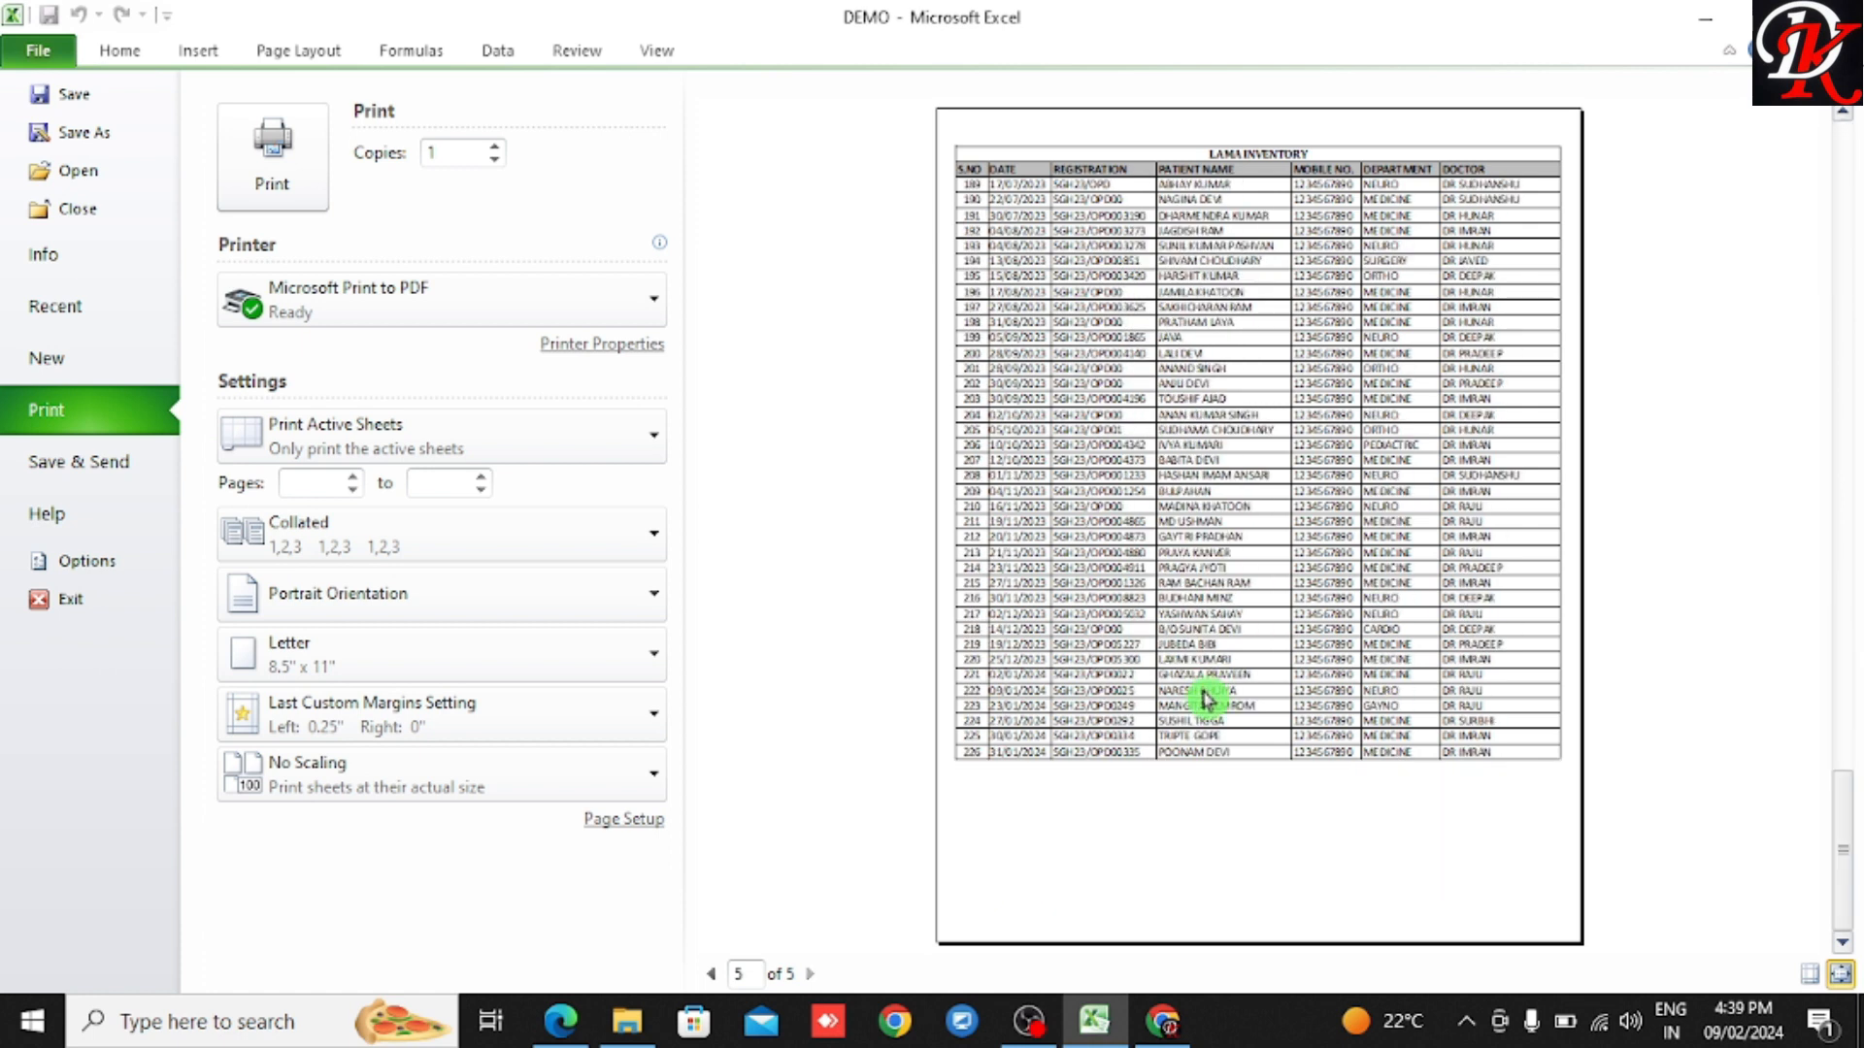
{"action": "scroll", "coordinate": [1206, 694], "scroll_direction": "up", "scroll_amount": 4}
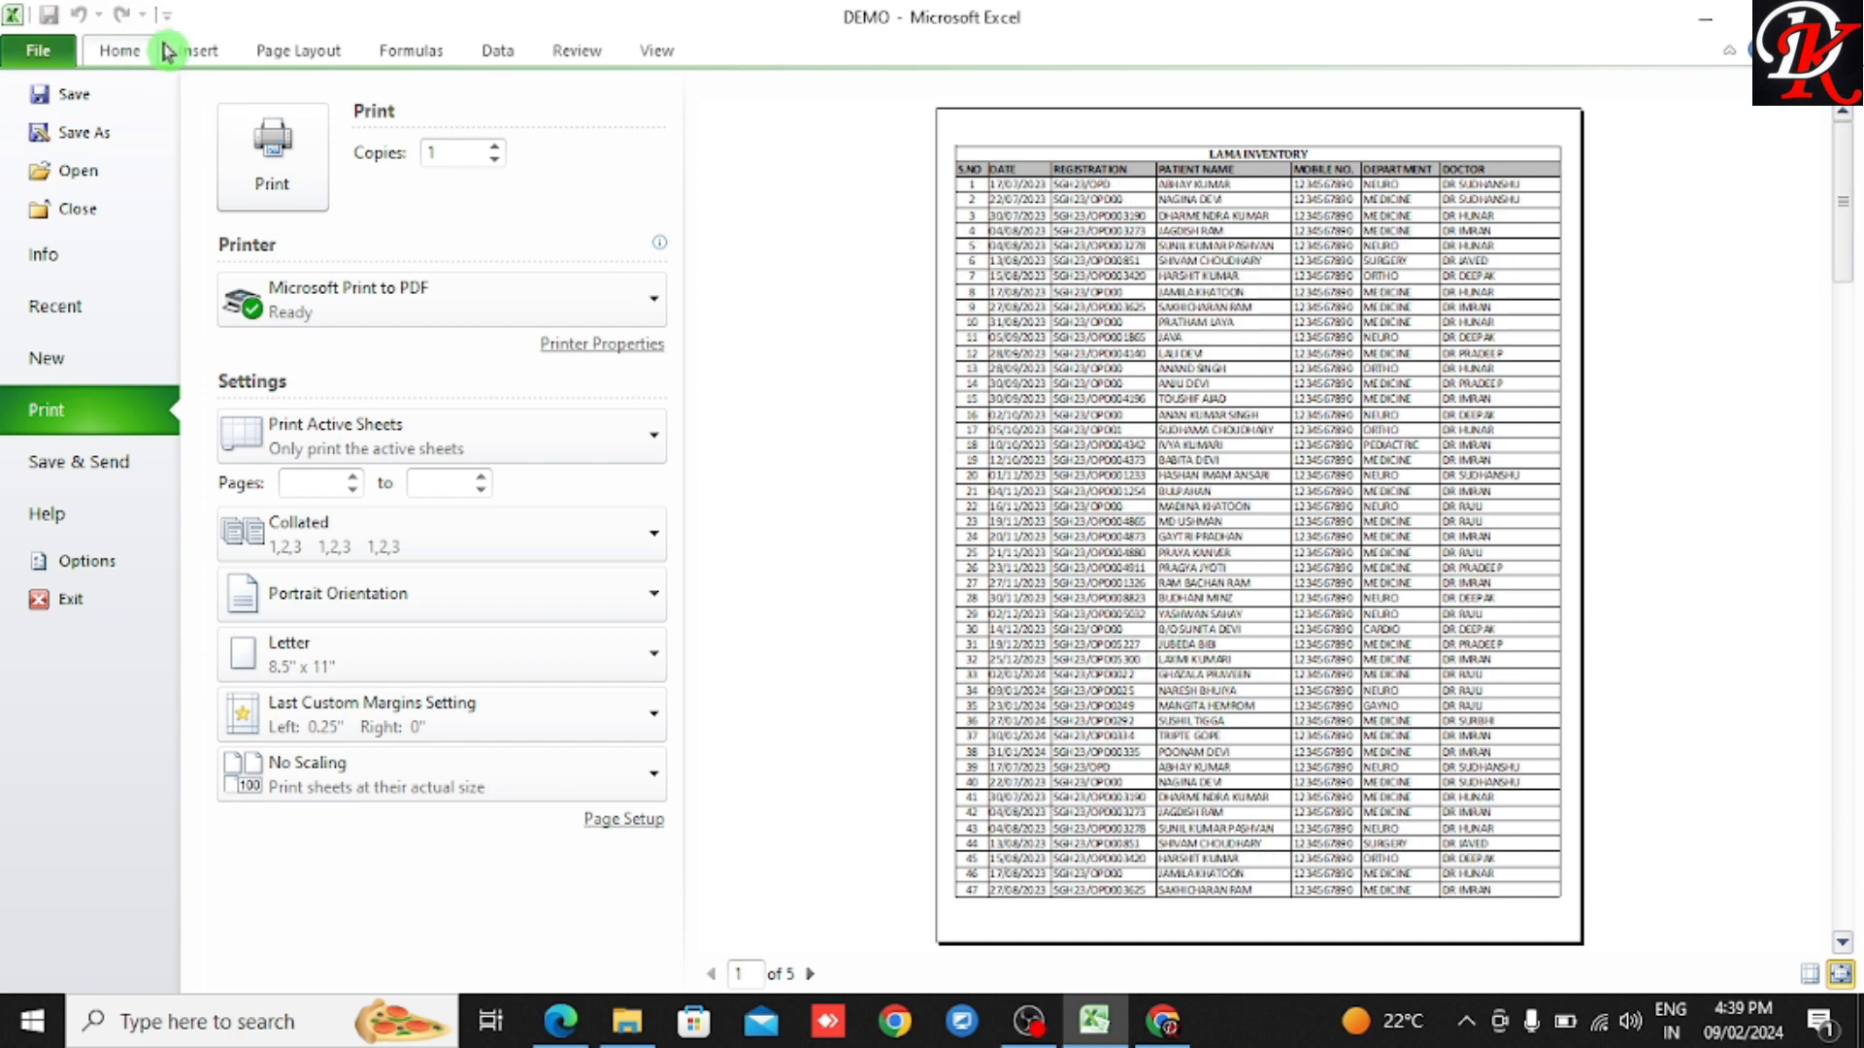
{"action": "left_click", "coordinate": [308, 54]}
Step: Switch to the exported test1.pdf in Microsoft Edge and examine the page numbers in its page footers
{"action": "scroll", "coordinate": [573, 413], "scroll_direction": "down", "scroll_amount": 10}
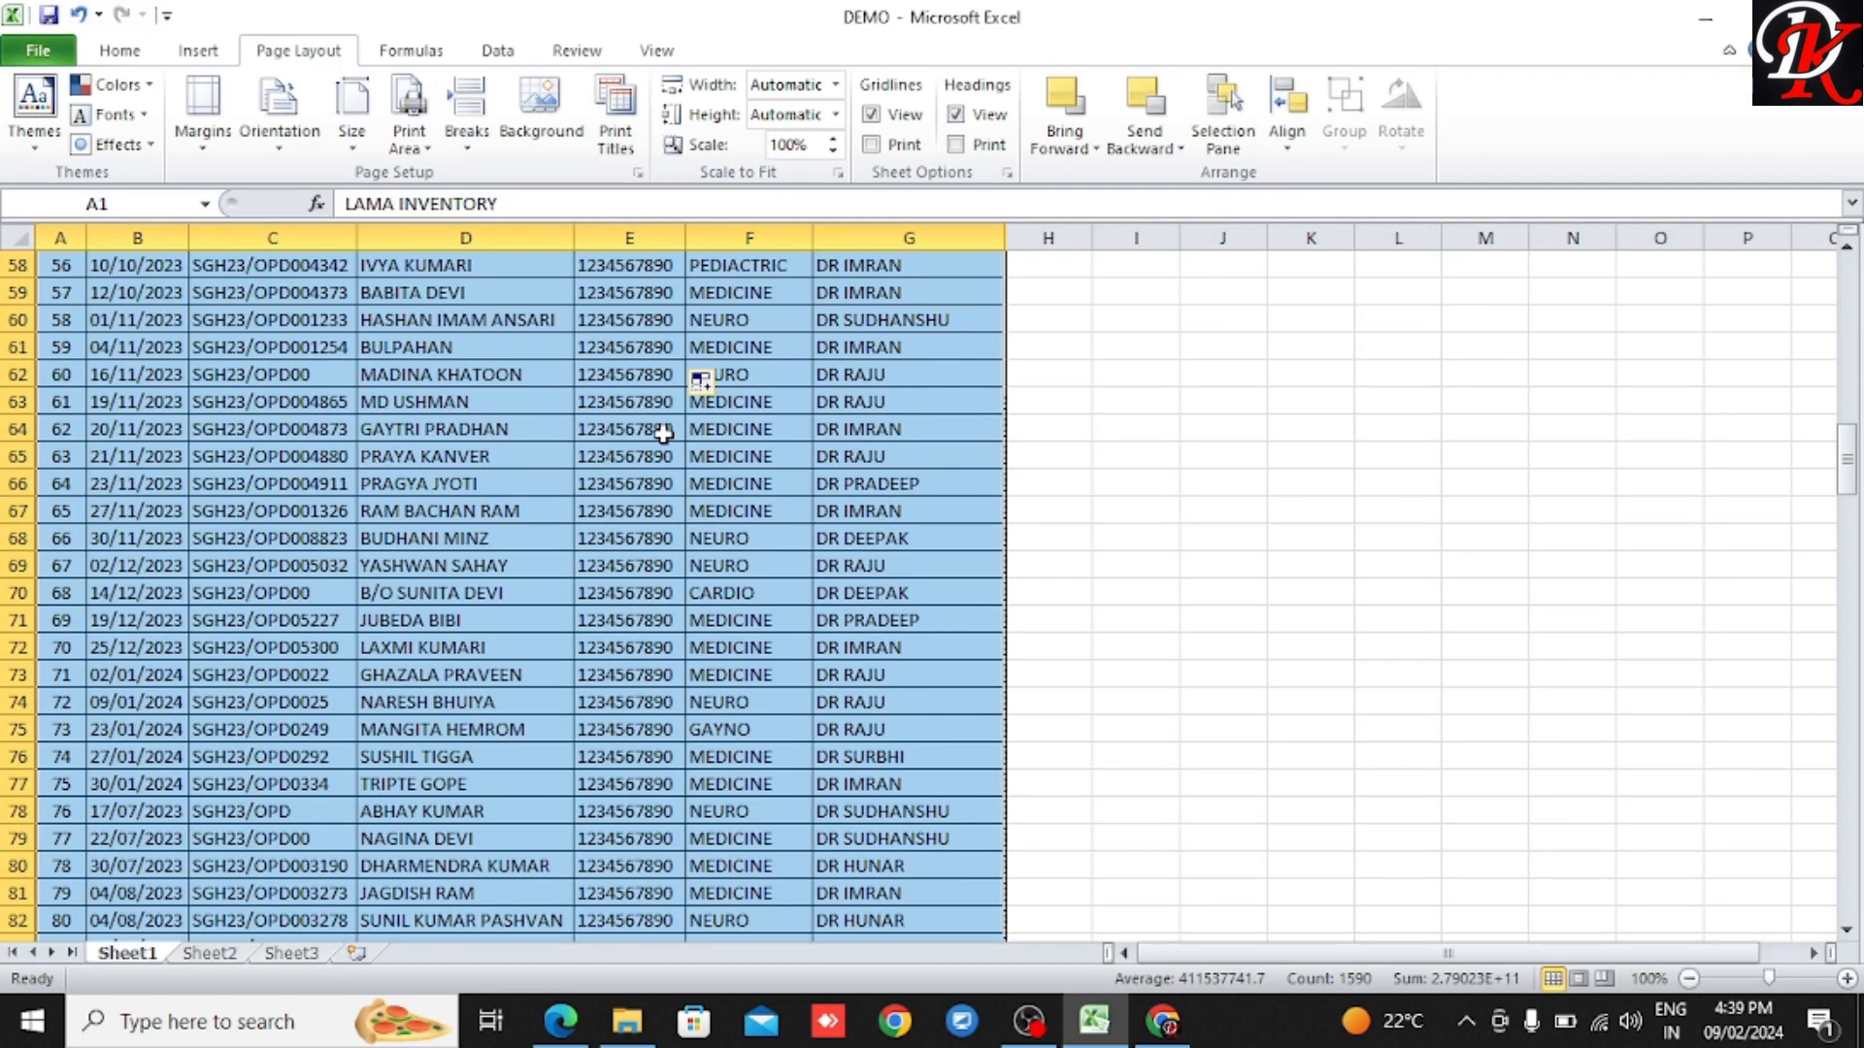
{"action": "left_click", "coordinate": [559, 1020]}
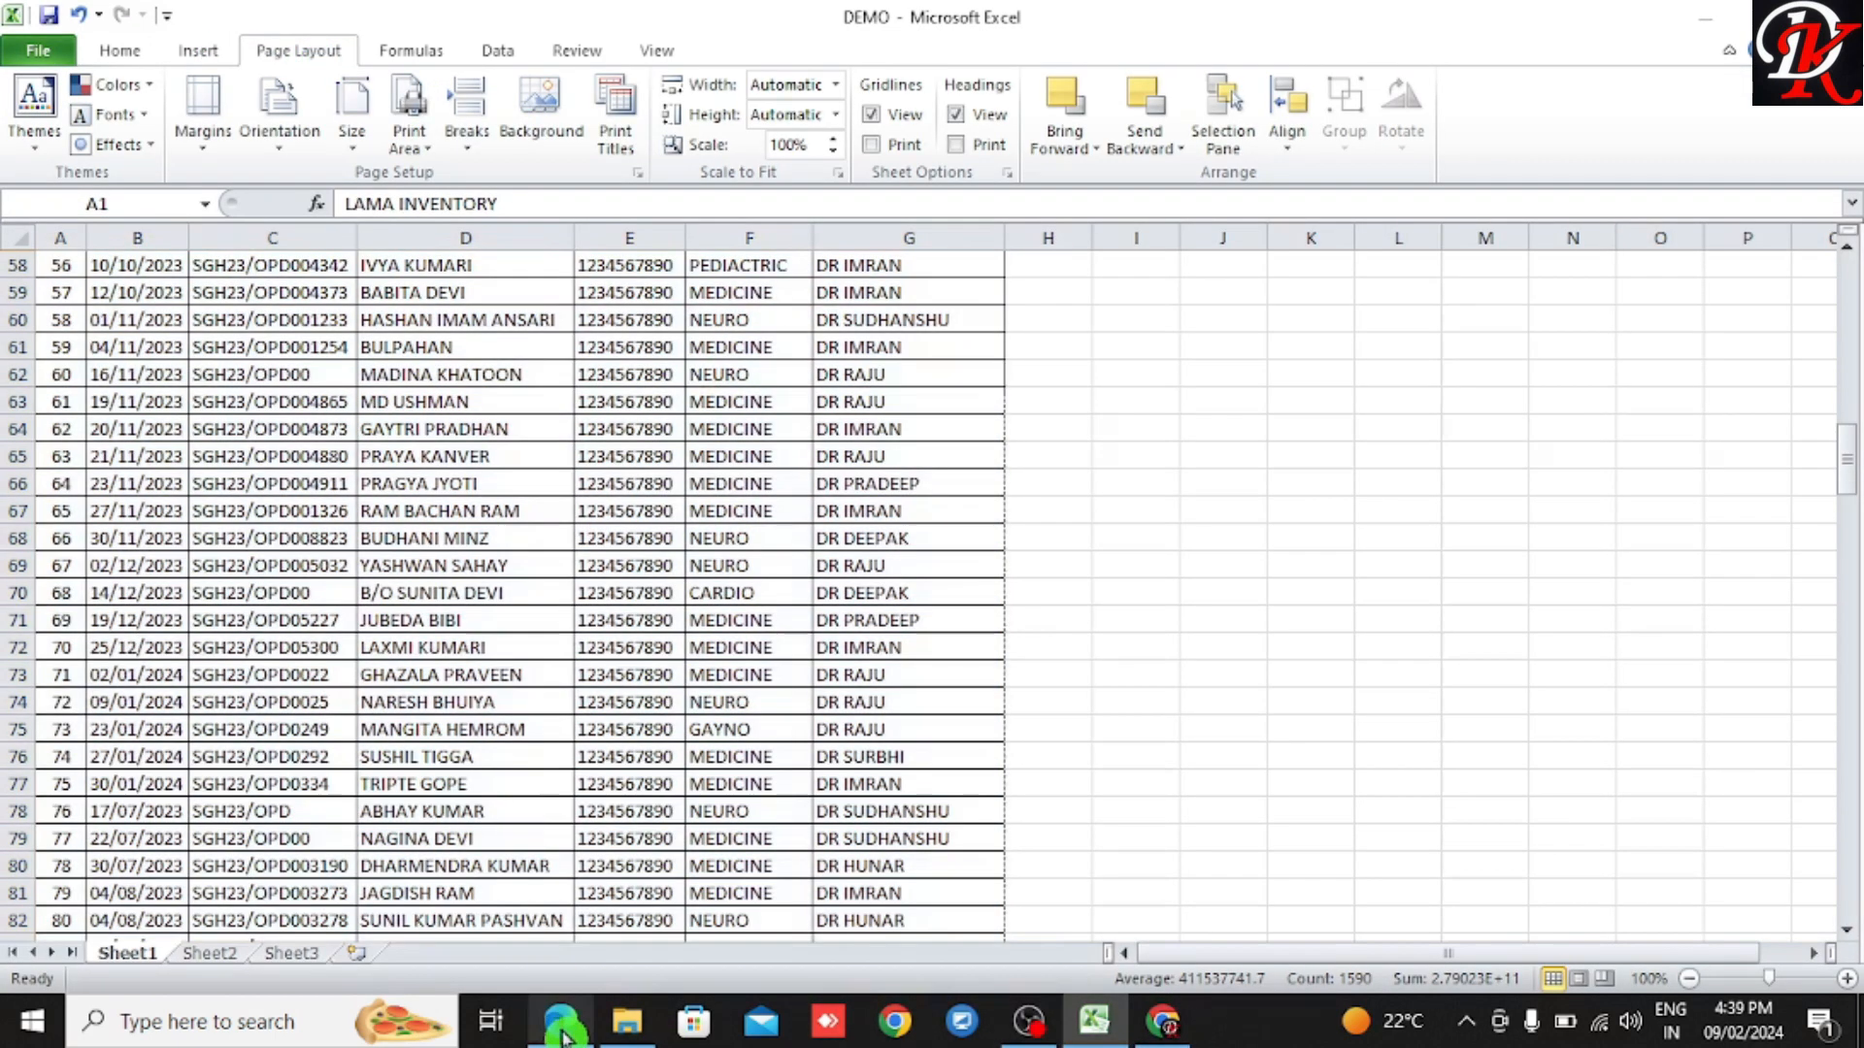
{"action": "scroll", "coordinate": [464, 238], "scroll_direction": "down", "scroll_amount": 9}
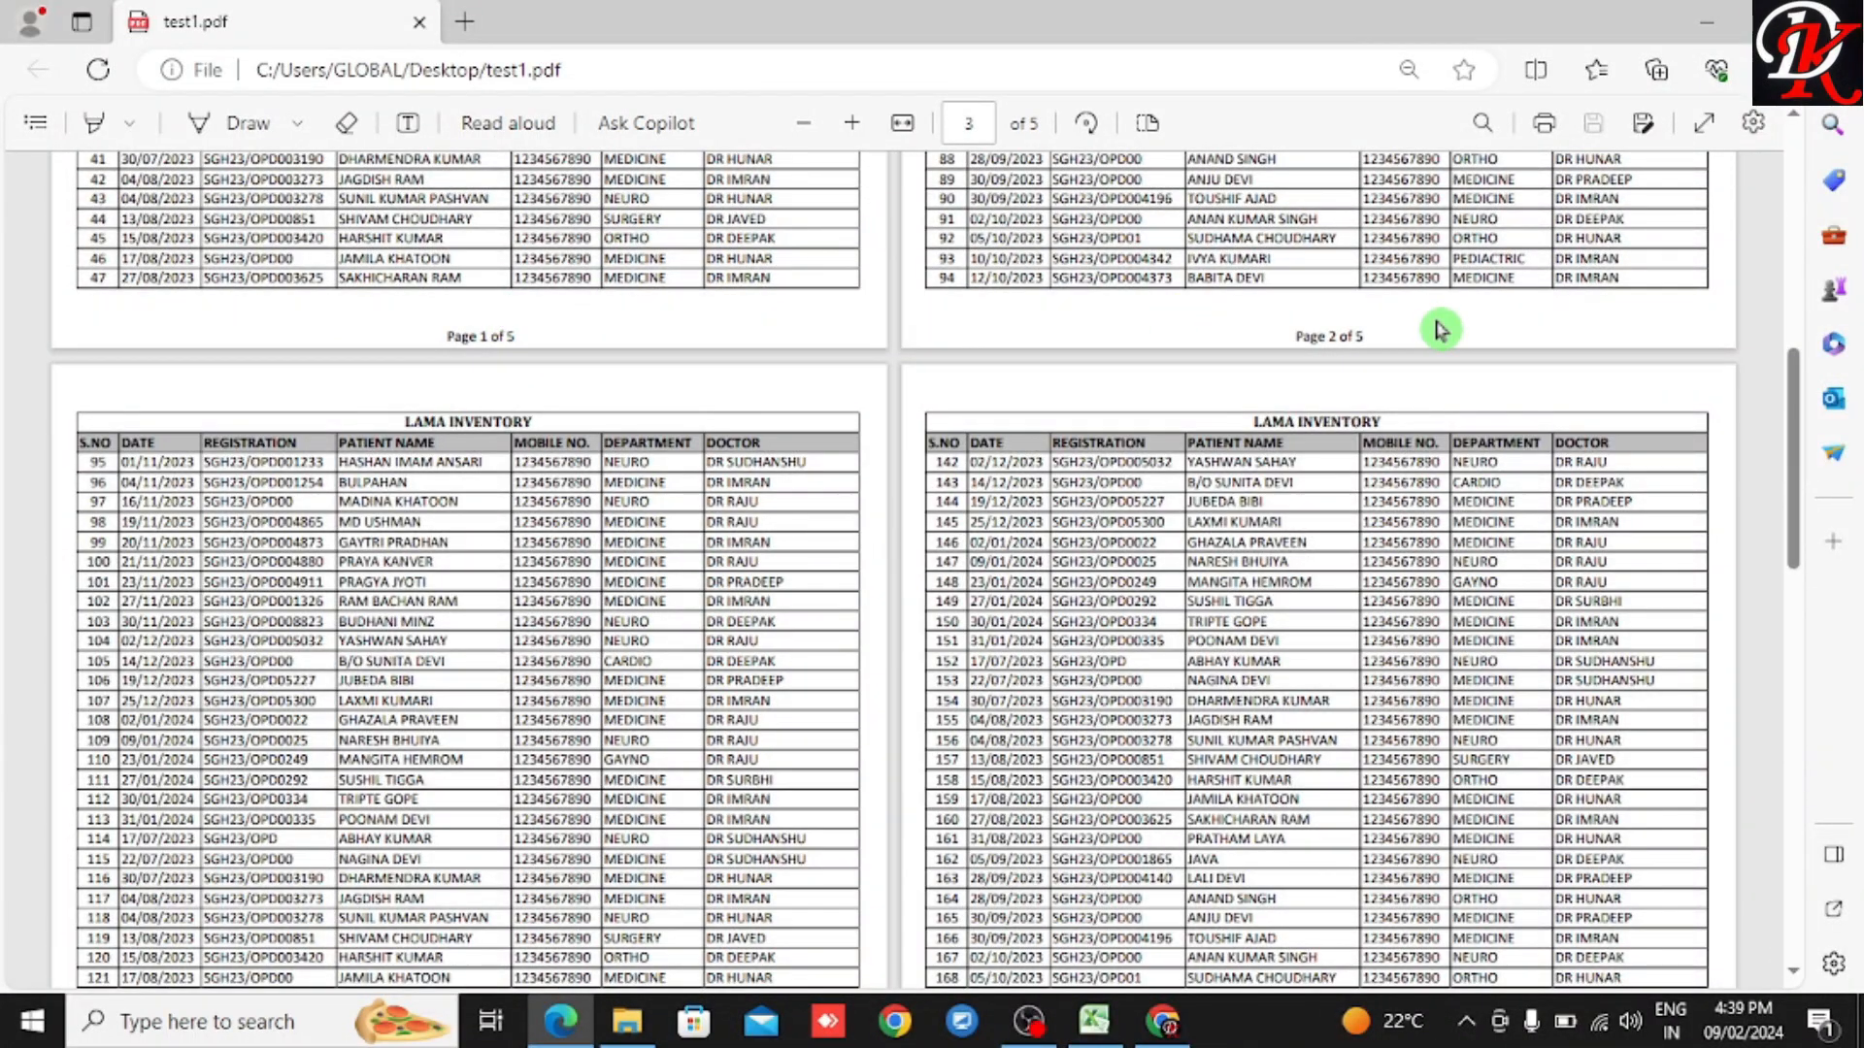
{"action": "scroll", "coordinate": [991, 415], "scroll_direction": "up", "scroll_amount": 1}
{"action": "scroll", "coordinate": [991, 415], "scroll_direction": "up", "scroll_amount": 9}
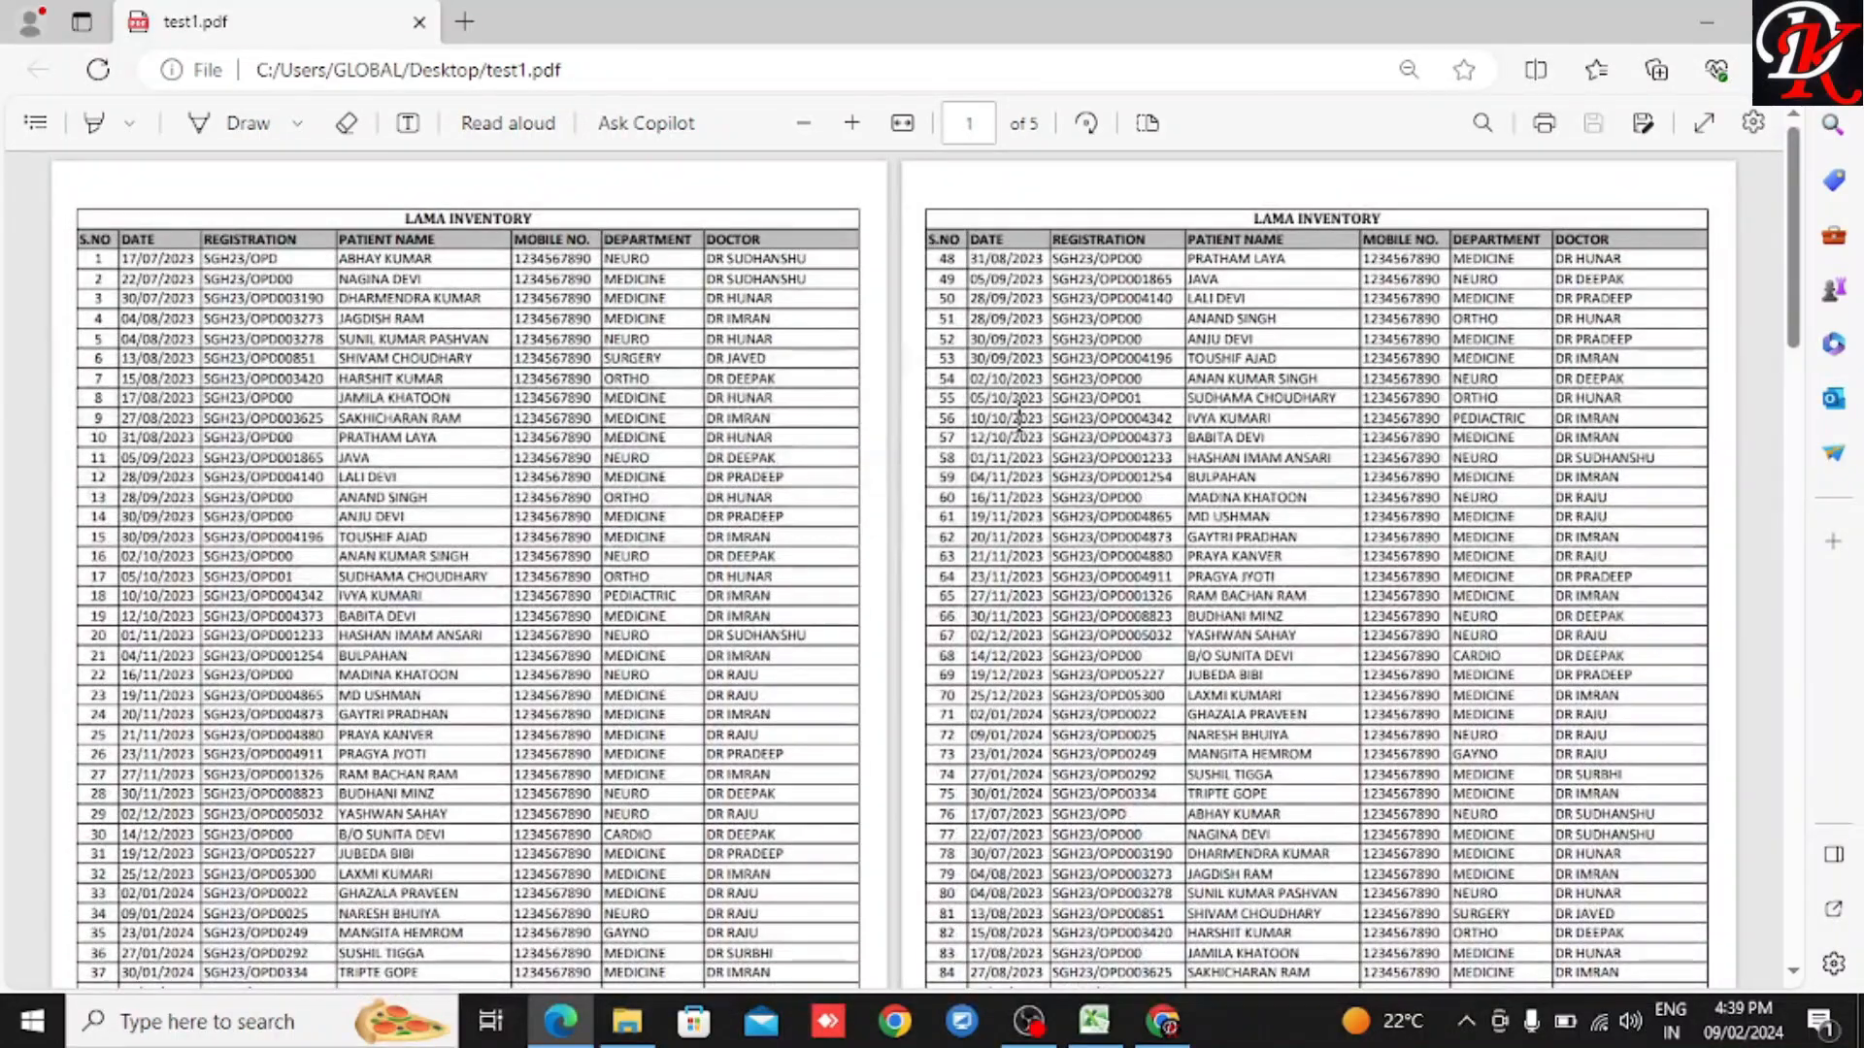
{"action": "left_click", "coordinate": [789, 329]}
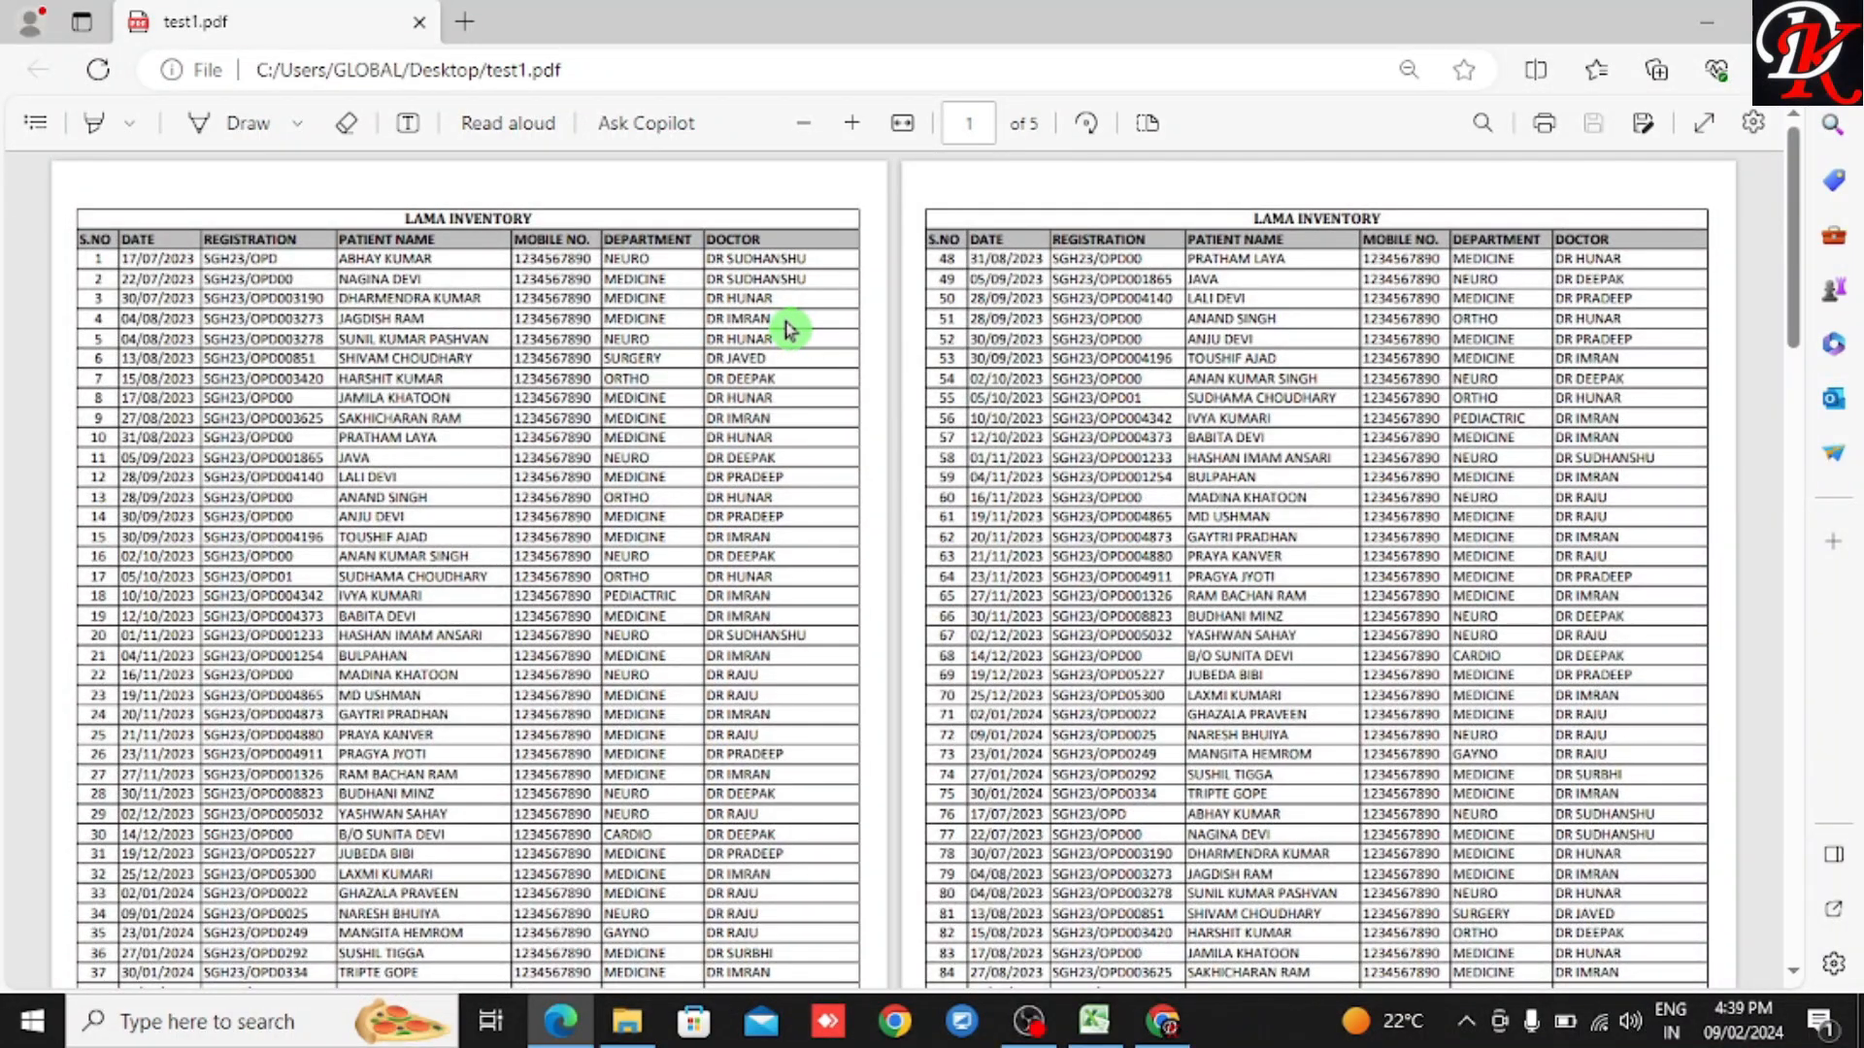
{"action": "scroll", "coordinate": [1200, 231], "scroll_direction": "down", "scroll_amount": 5}
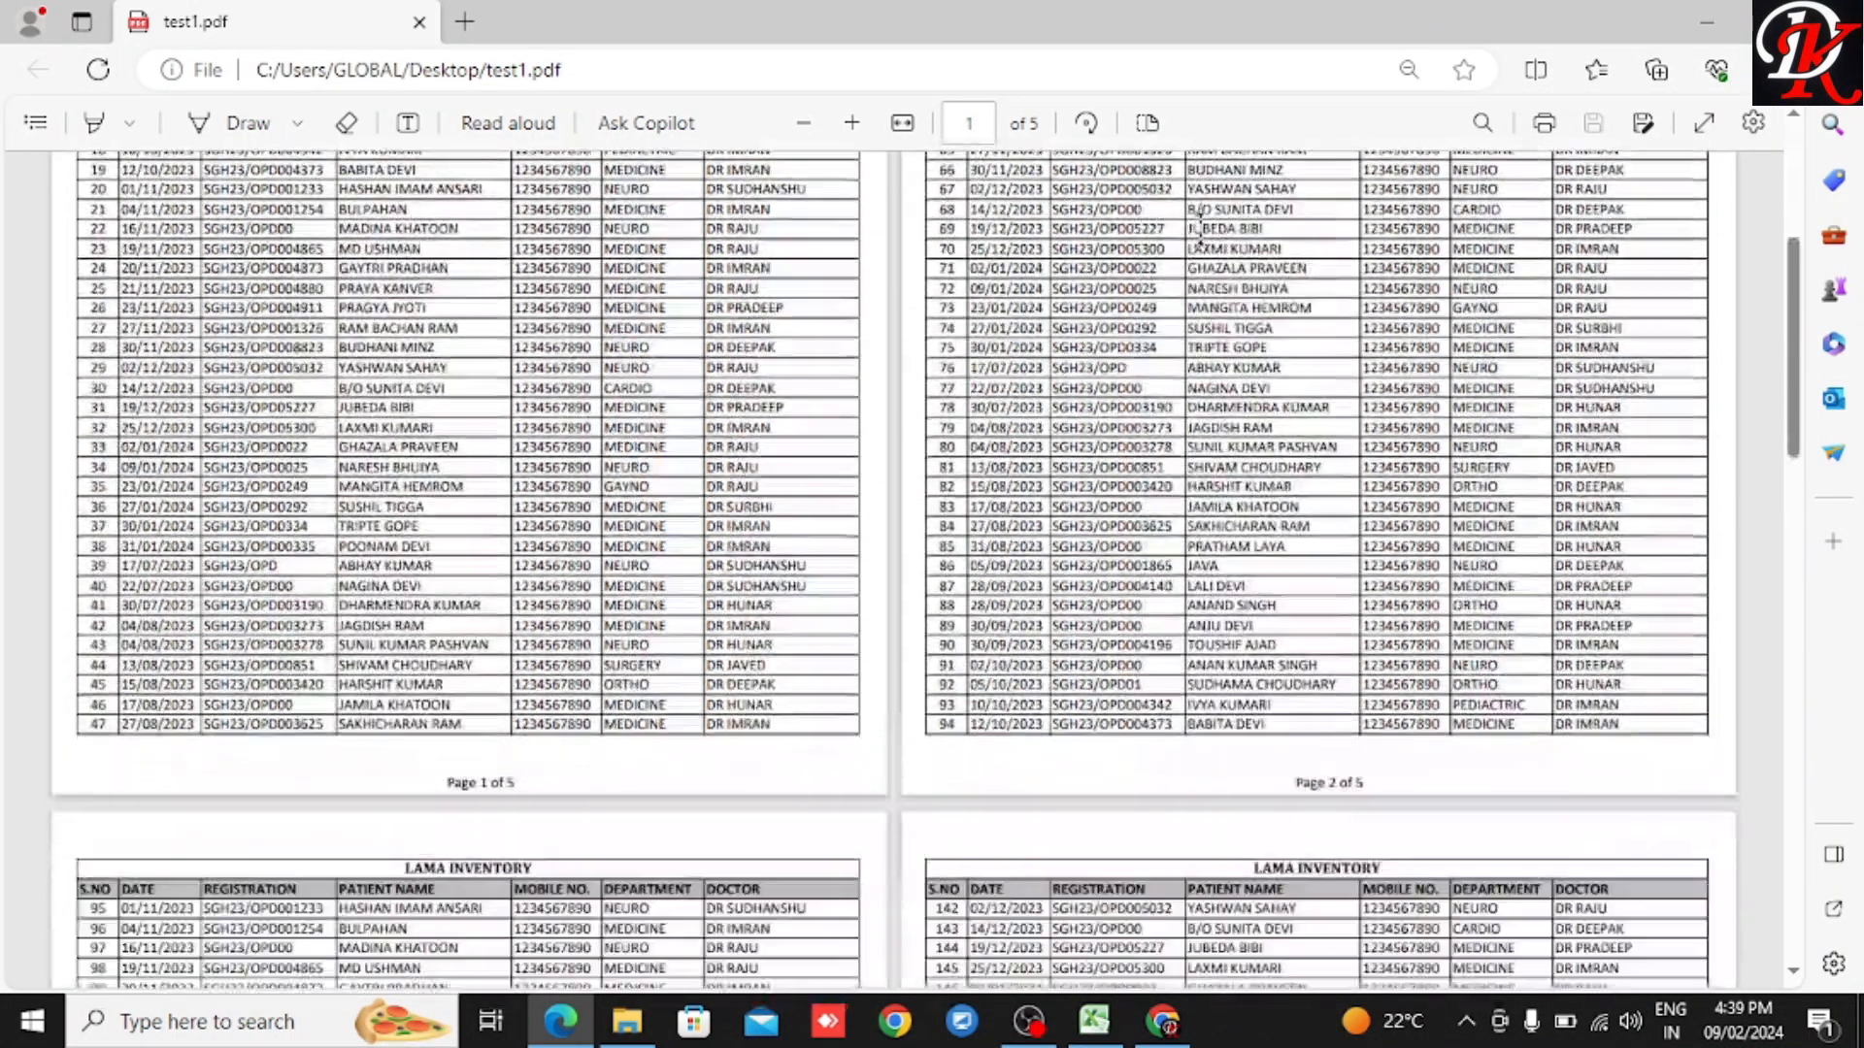
Step: Minimize the PDF and DEMO workbook windows to reach the desktop, and bring up the desktop's context menu
{"action": "left_click", "coordinate": [1719, 31]}
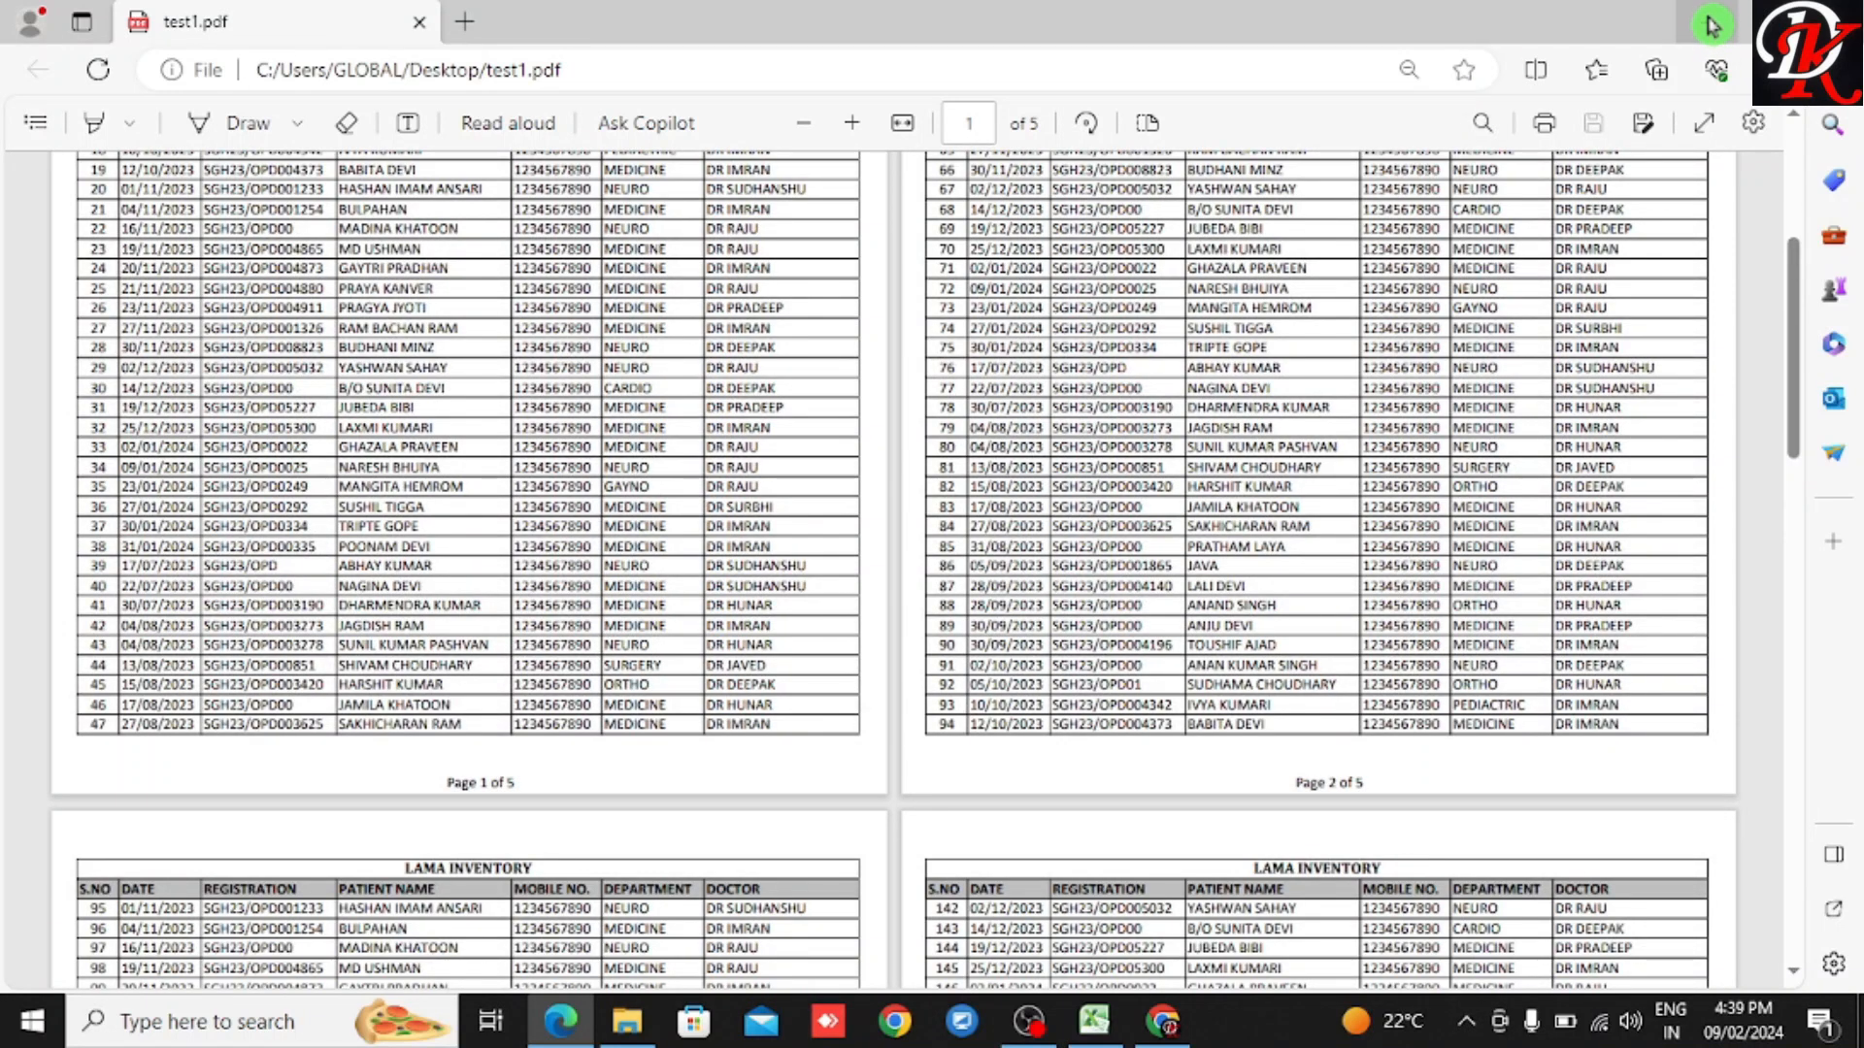
{"action": "left_click", "coordinate": [1711, 24]}
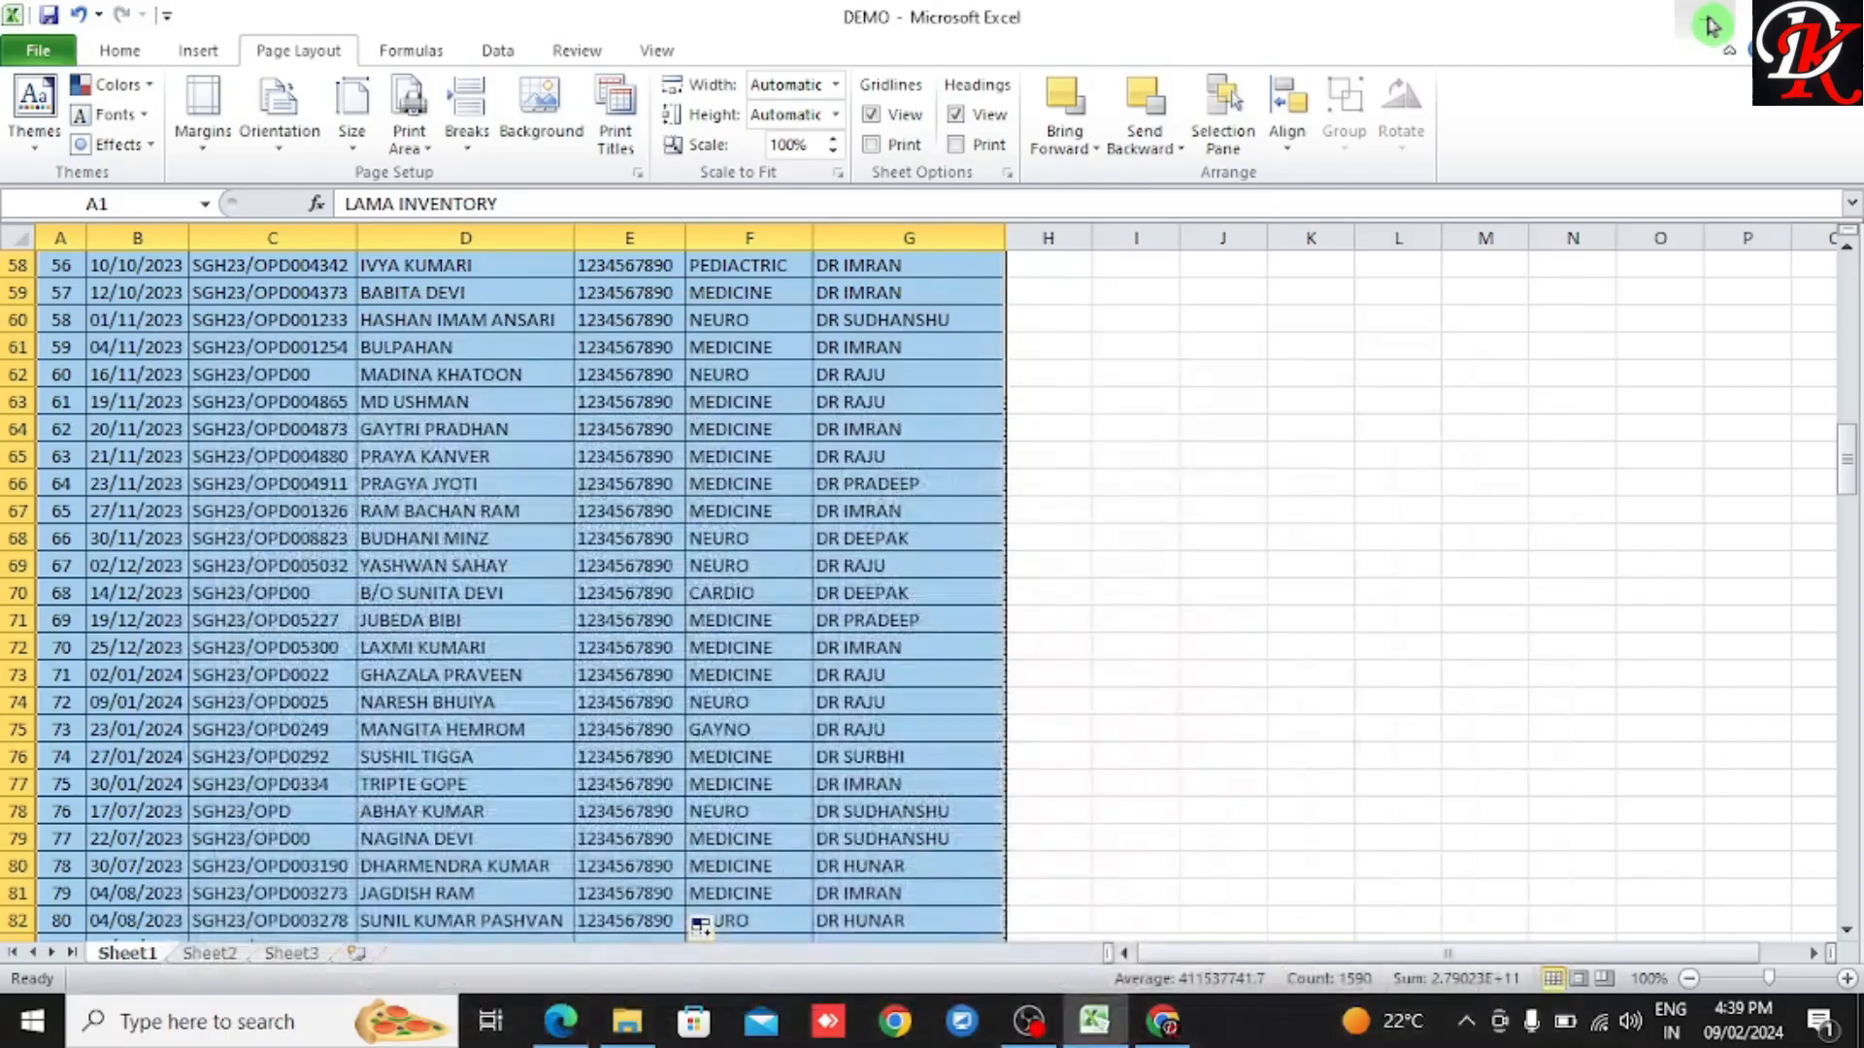
{"action": "left_click", "coordinate": [1710, 25]}
{"action": "right_click", "coordinate": [1438, 252]}
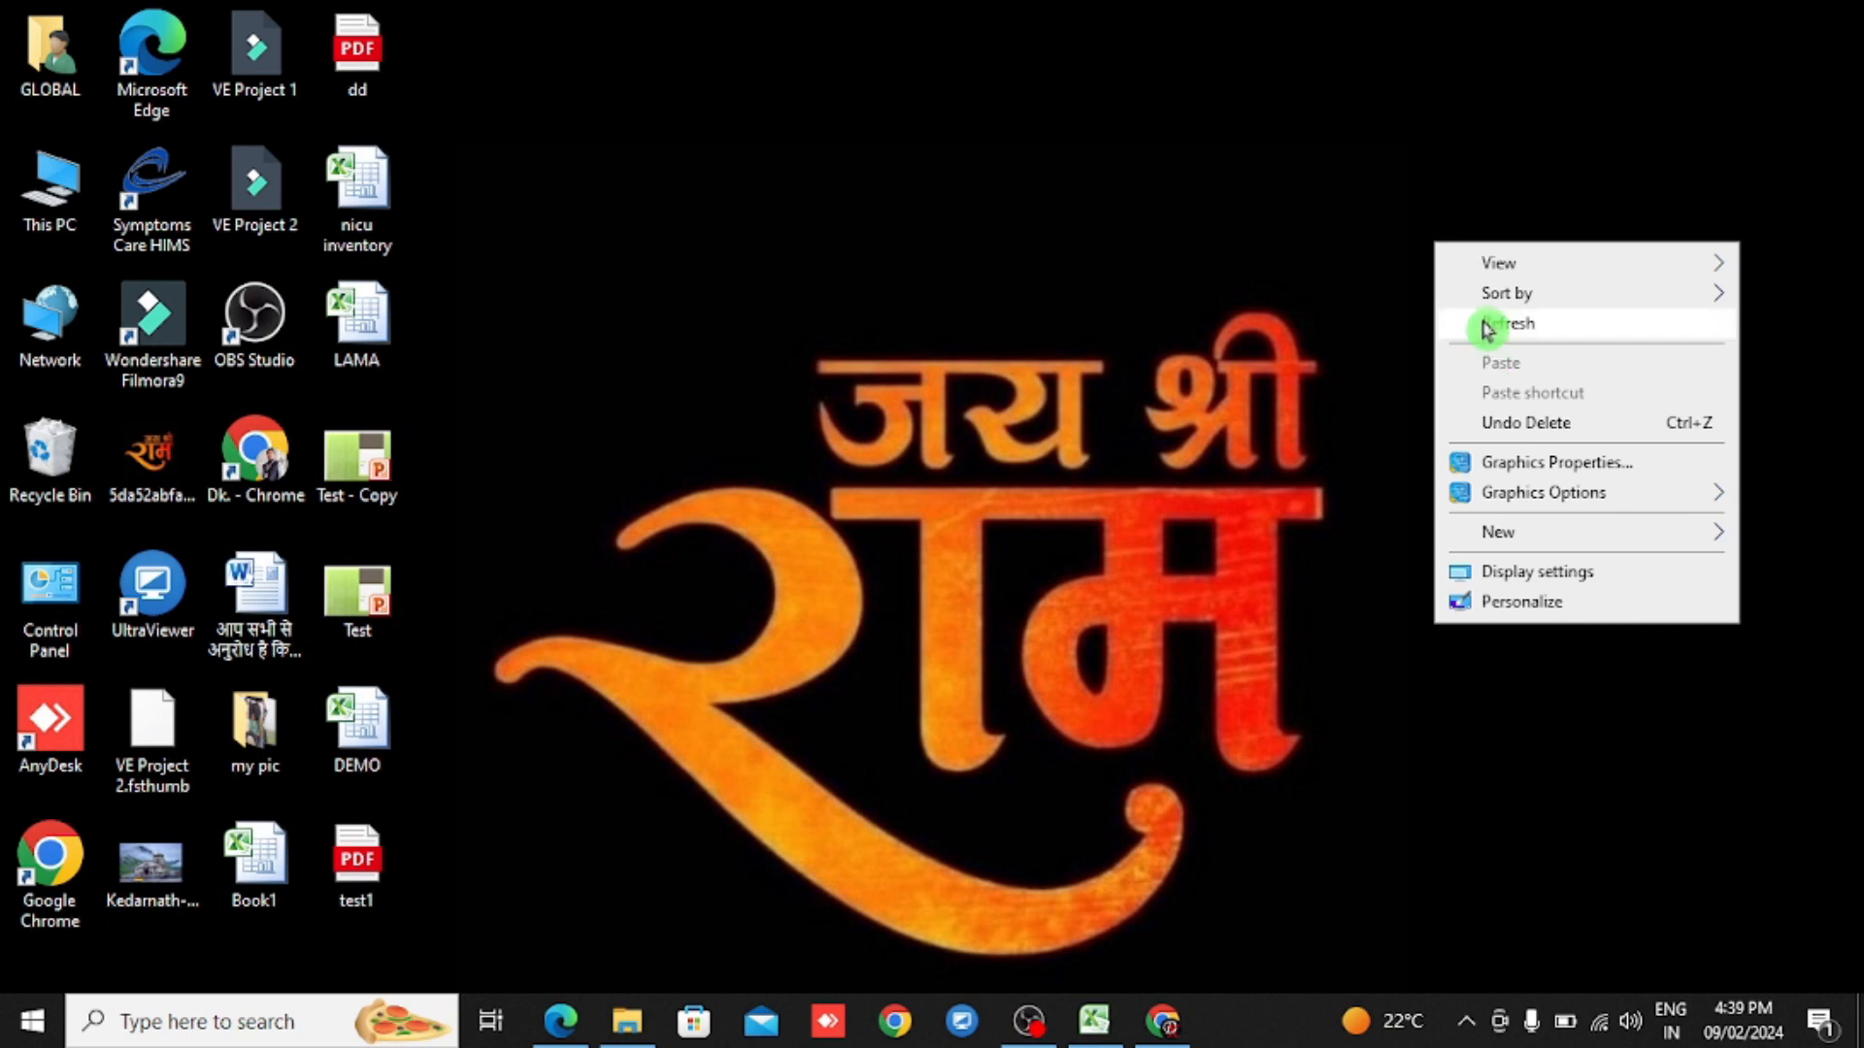